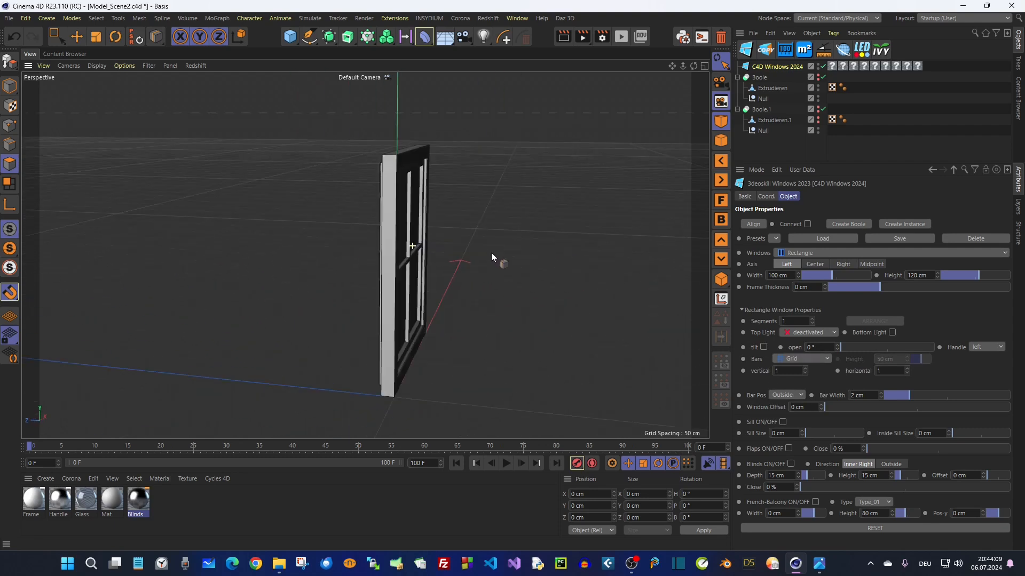
Examine the rectangular window's frame and grid bars from several angles and distances
right_click_drag(367, 252, 454, 230, "alt")
mouse_move(409, 257)
left_mouse_down("alt")
mouse_move(528, 267)
mouse_move(415, 254)
left_mouse_up("alt")
right_click_drag(415, 255, 385, 262, "alt")
mouse_move(386, 262)
left_mouse_down("alt")
mouse_move(416, 261)
mouse_move(376, 258)
mouse_move(387, 257)
left_mouse_up("alt")
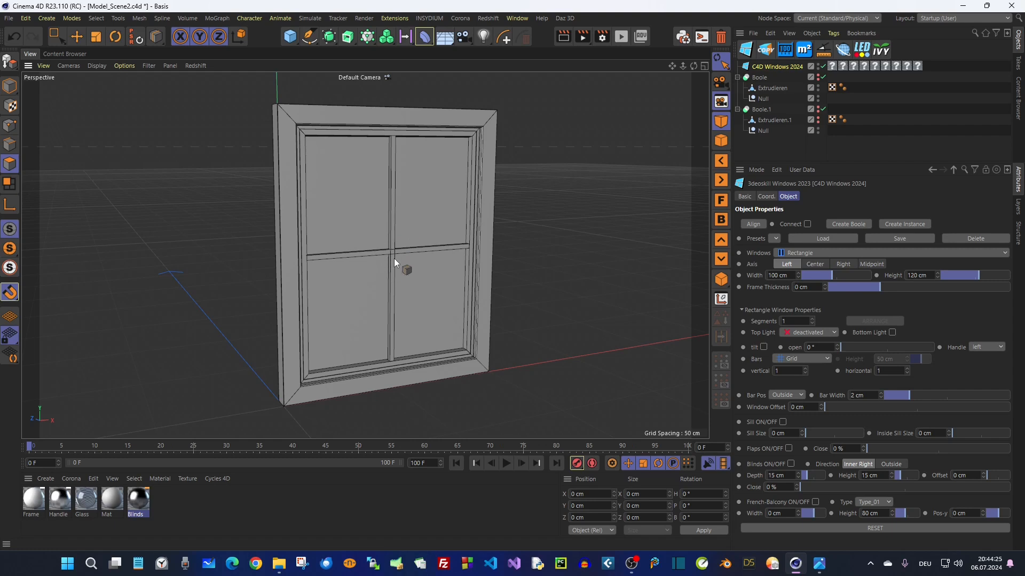
scroll(394, 258, "up", 5)
mouse_move(391, 258)
left_mouse_down("alt")
mouse_move(532, 264)
mouse_move(360, 266)
mouse_move(389, 265)
mouse_move(373, 260)
left_mouse_up("alt")
scroll(427, 261, "down", 6)
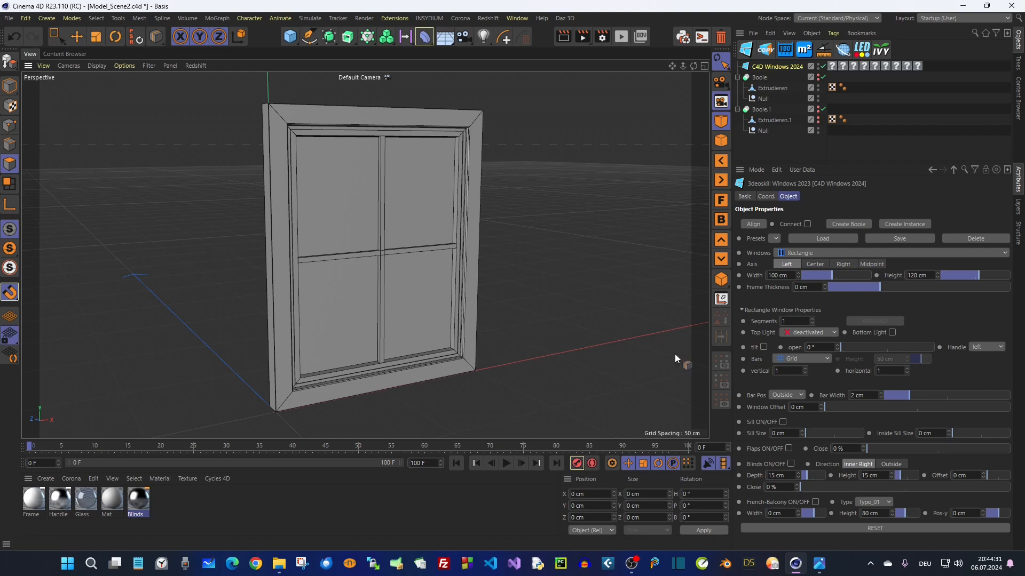
scroll(389, 244, "up", 4)
left_click_drag(419, 241, 371, 264, "alt")
scroll(416, 261, "down", 3)
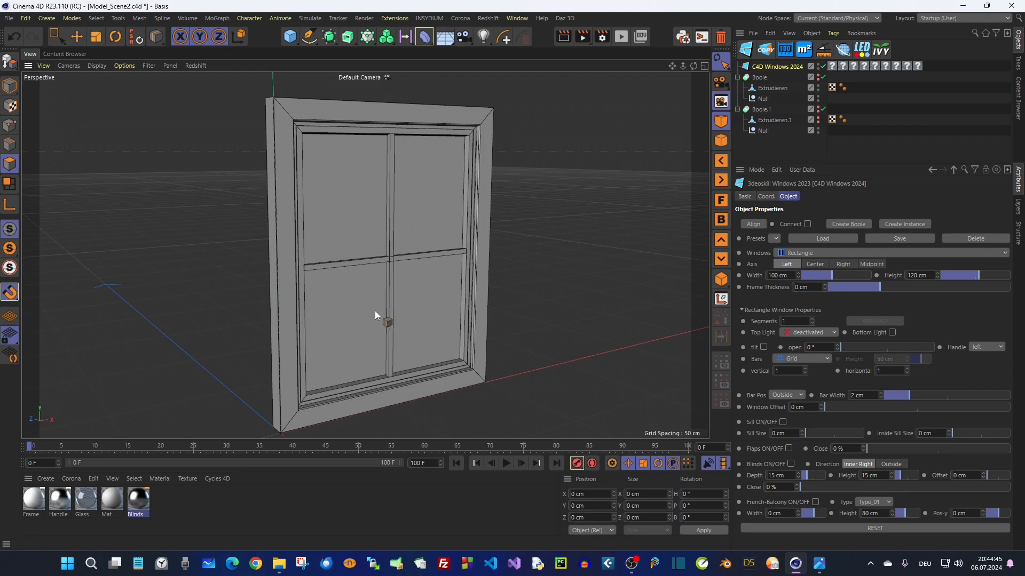
scroll(370, 327, "up", 4)
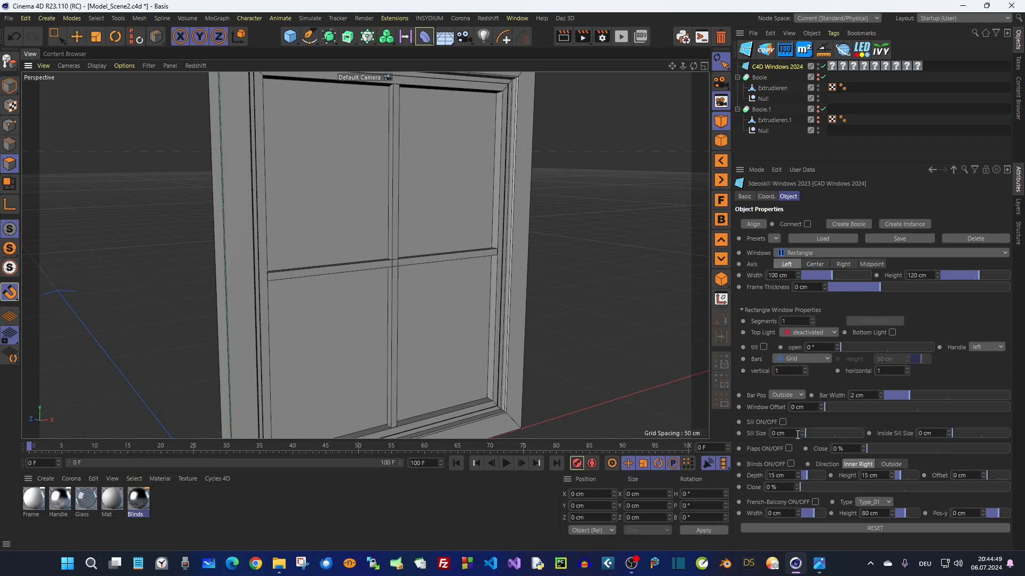
Deactivate the grid bars of the rectangular window
left_click(784, 395)
left_click_drag(418, 304, 253, 263, "alt")
scroll(299, 271, "down", 5)
left_click_drag(334, 280, 377, 283, "alt")
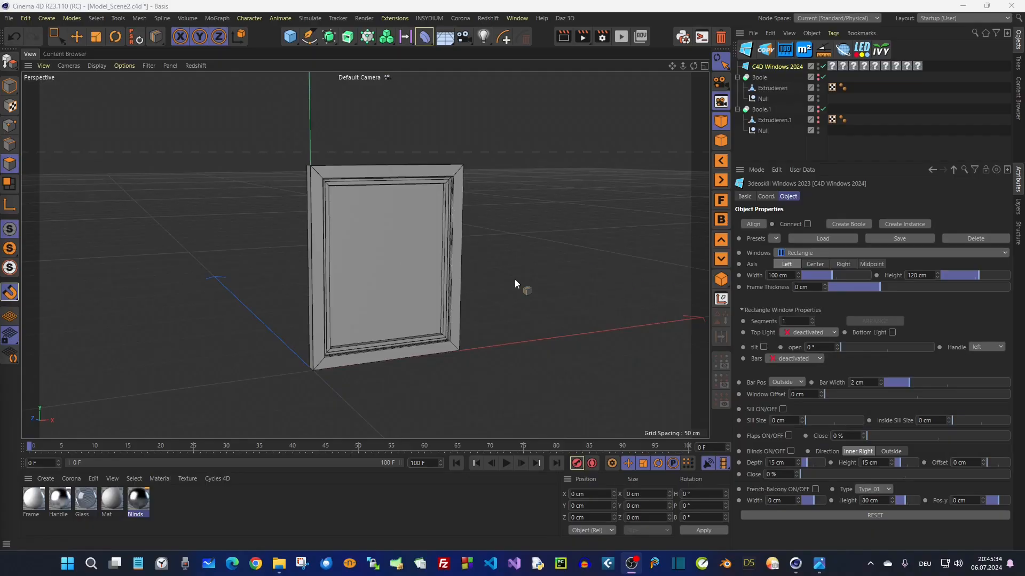
left_click_drag(514, 280, 428, 252, "alt")
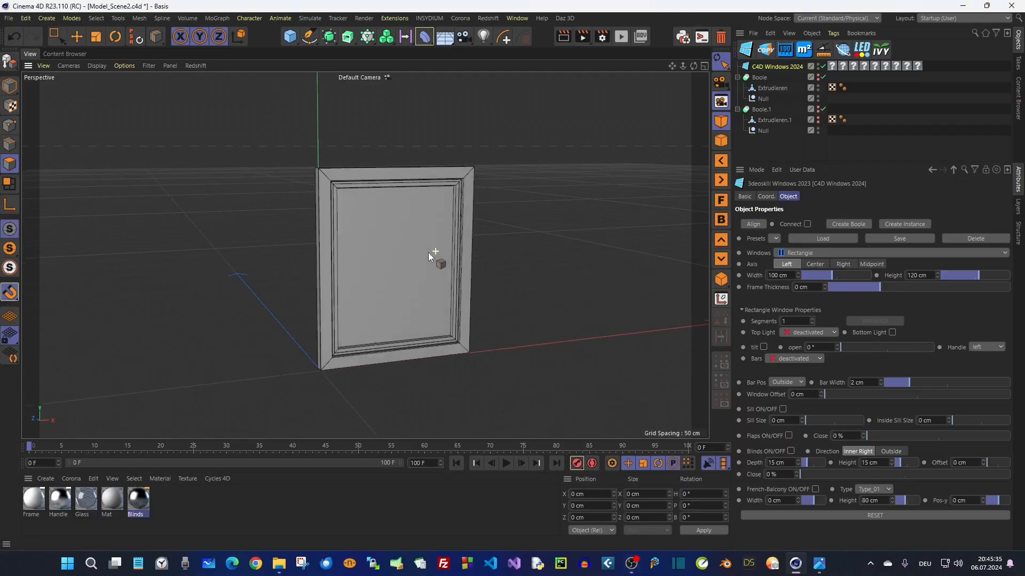
Change the window type from Rectangle to Corner and view the corner window from outside and inside
left_click(793, 252)
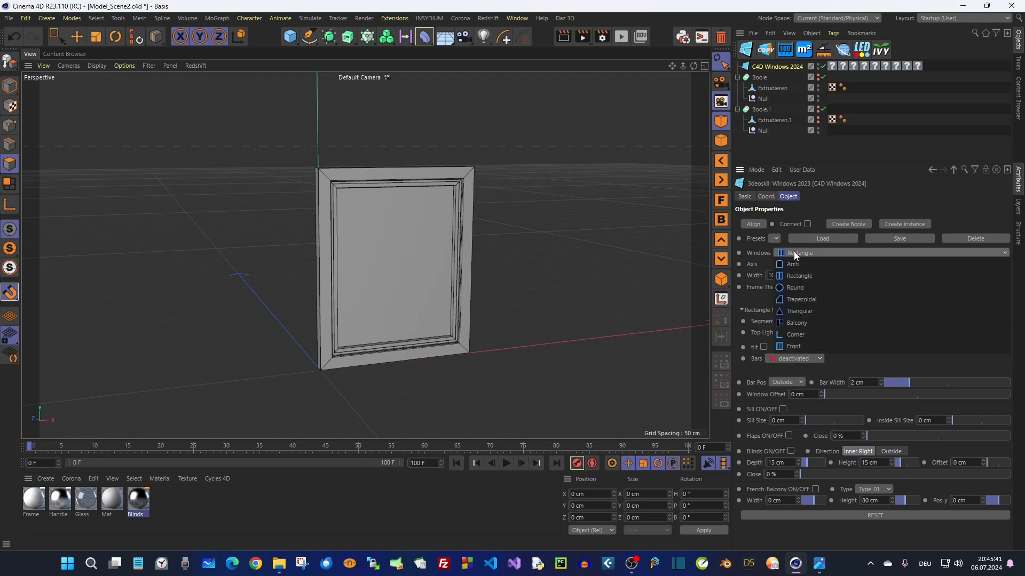
left_click(794, 334)
left_click_drag(329, 289, 313, 324, "alt")
right_click_drag(331, 224, 390, 214, "alt")
left_click_drag(326, 155, 120, 203, "alt")
right_click_drag(302, 169, 394, 140, "alt")
left_click_drag(394, 140, 488, 202, "alt")
right_click_drag(488, 201, 454, 254, "alt")
left_click_drag(454, 254, 406, 231, "alt")
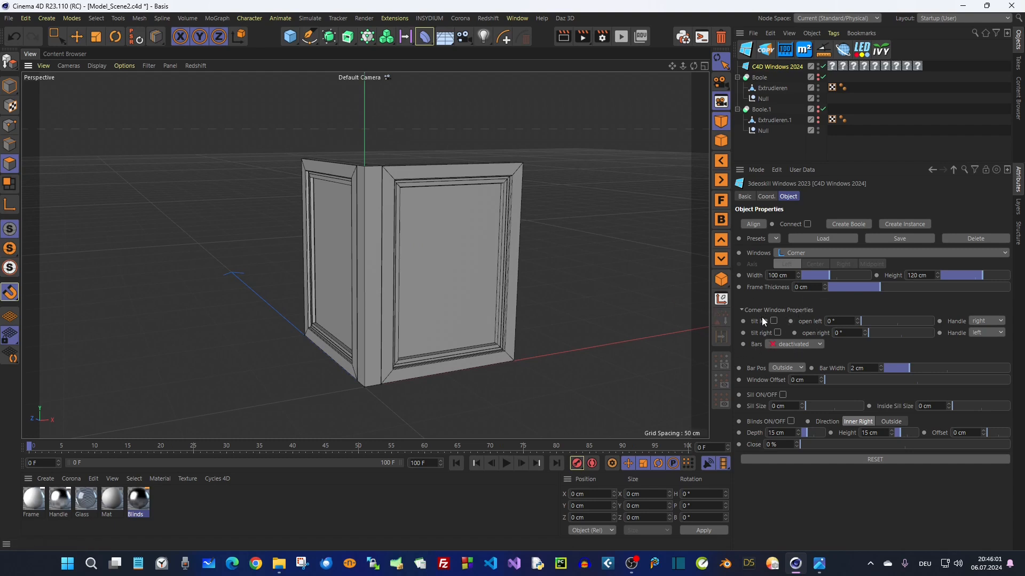
Turn on the sill for the corner window and inspect it up close at the corner
left_click(783, 393)
scroll(421, 363, "up", 6)
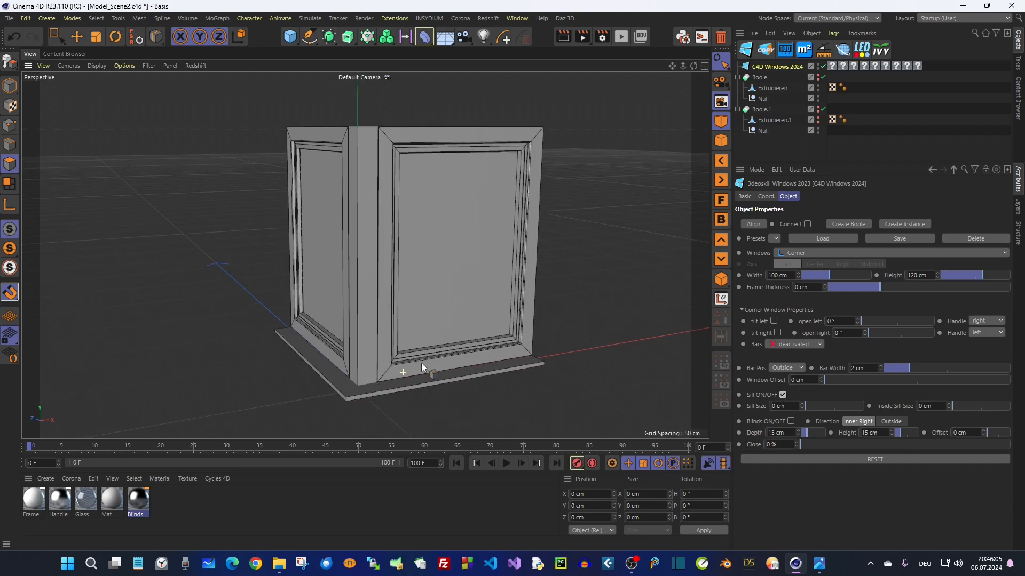
scroll(364, 380, "up", 5)
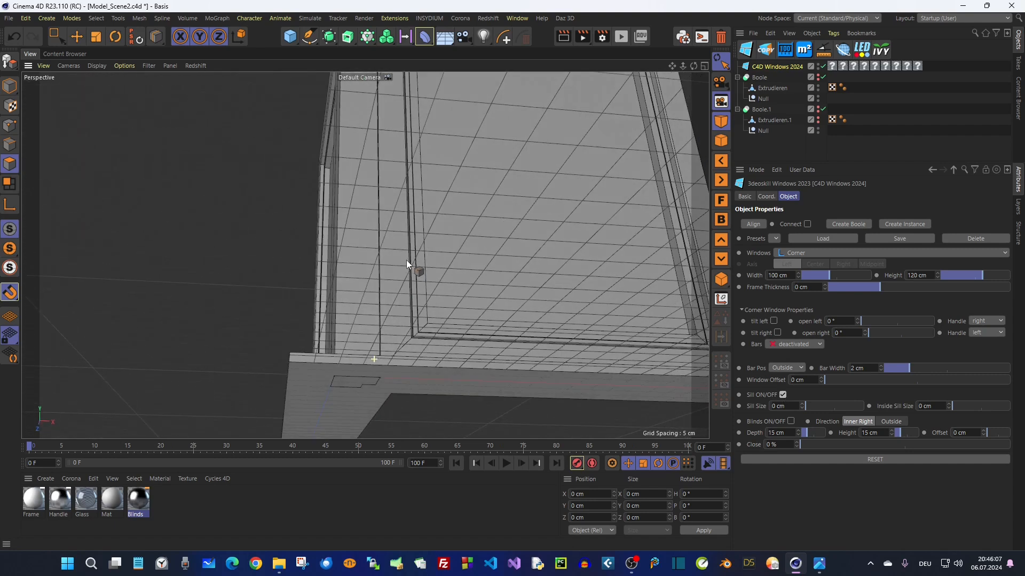
scroll(405, 341, "down", 8)
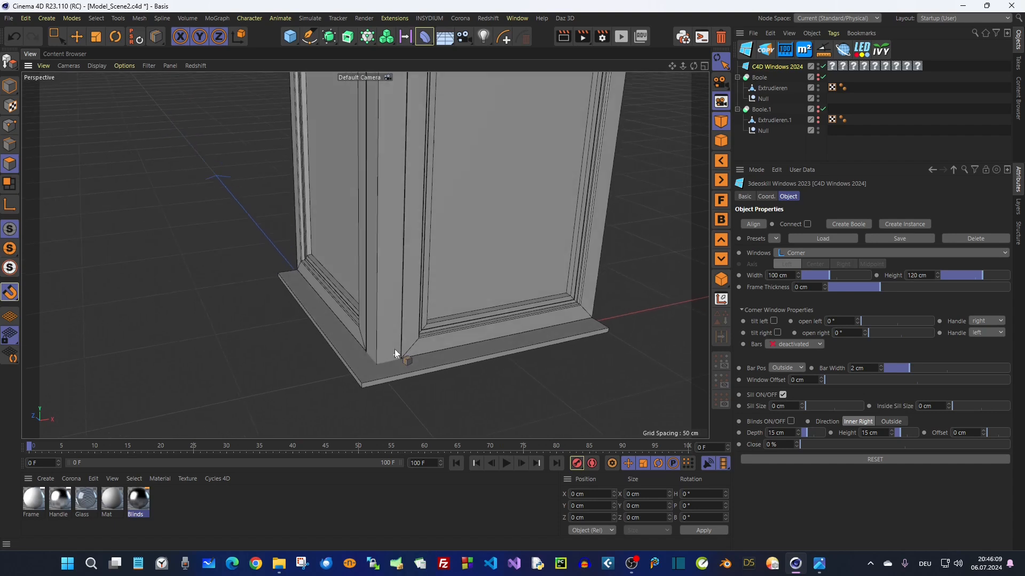
scroll(492, 322, "up", 2)
mouse_move(492, 322)
left_mouse_down("alt")
mouse_move(239, 291)
mouse_move(319, 312)
mouse_move(480, 315)
left_mouse_up("alt")
Try an inside sill size of 6.2 cm on the corner window and set it back to 0 cm
mouse_move(802, 406)
left_mouse_down()
mouse_move(830, 405)
mouse_move(805, 406)
left_mouse_up()
left_click_drag(969, 404, 966, 403)
left_click_drag(464, 263, 290, 316, "alt")
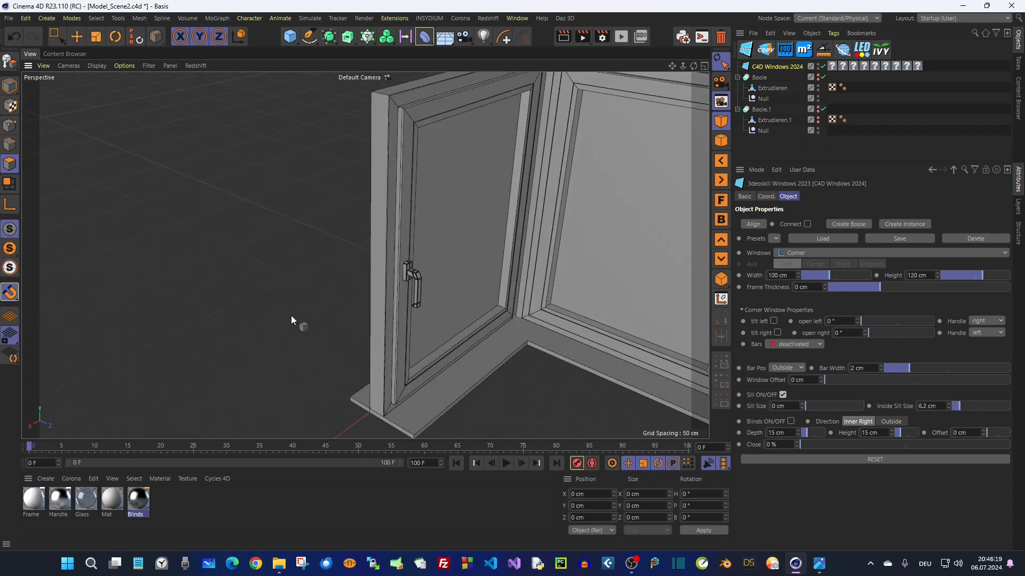
left_click_drag(974, 405, 953, 407)
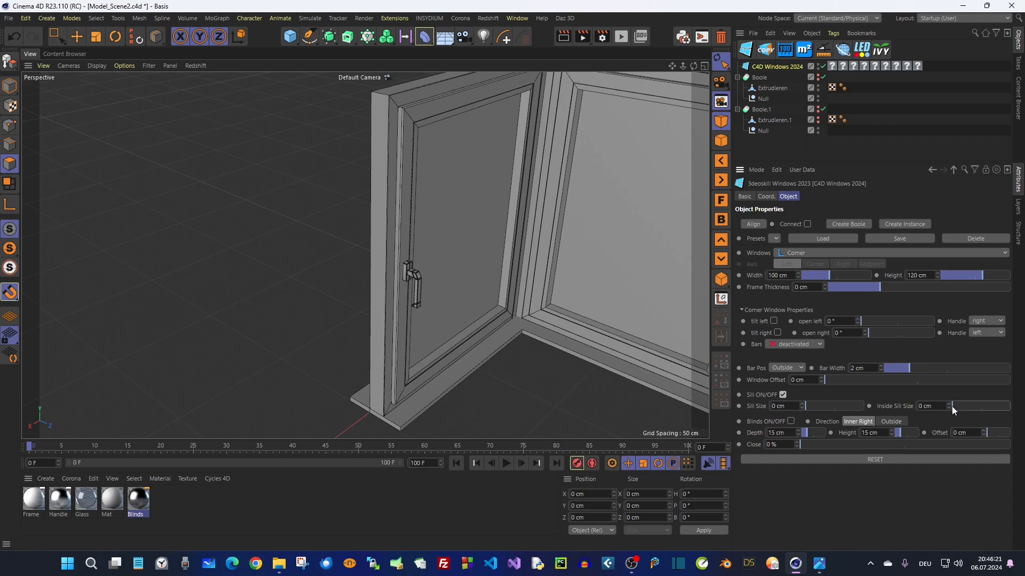
left_click_drag(487, 317, 482, 262, "alt")
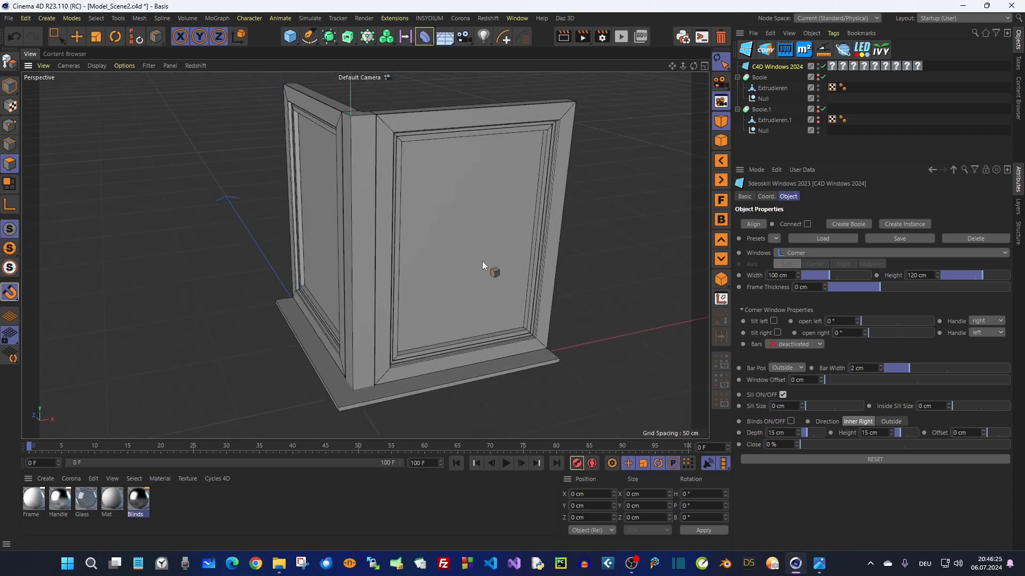
Try the tilt options of the left and right sashes and the left sash's opening angle, restoring both sashes to closed
left_click(774, 321)
left_click(773, 321)
left_click(777, 333)
left_click(778, 332)
mouse_move(863, 321)
left_mouse_down()
mouse_move(878, 320)
mouse_move(847, 332)
left_mouse_up()
Try the left sash as a fixed pane without a handle and return its handle setting to right
left_click(985, 323)
left_click(979, 379)
left_click(989, 321)
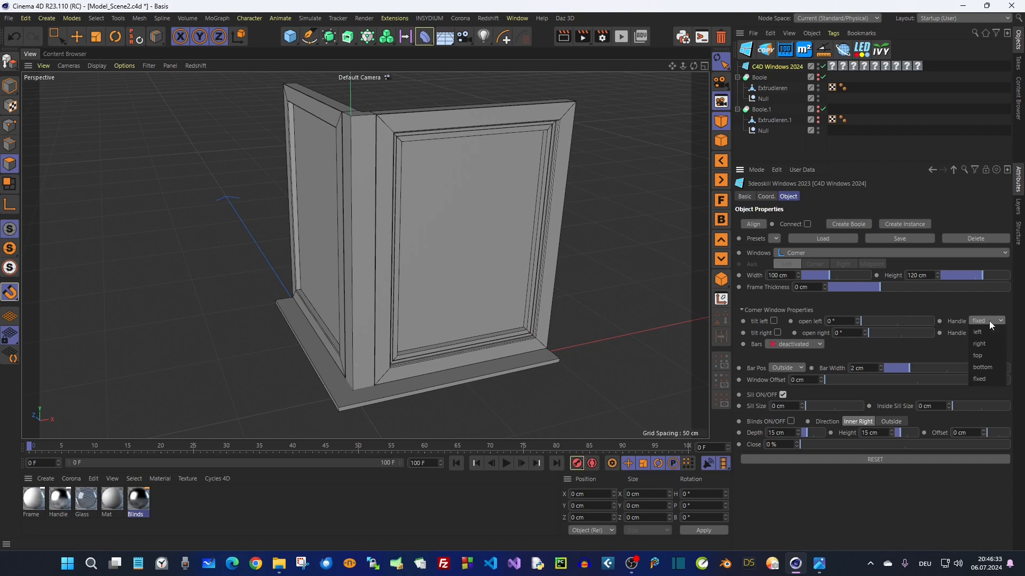
left_click(978, 332)
left_click_drag(460, 172, 303, 181, "alt")
left_click(982, 321)
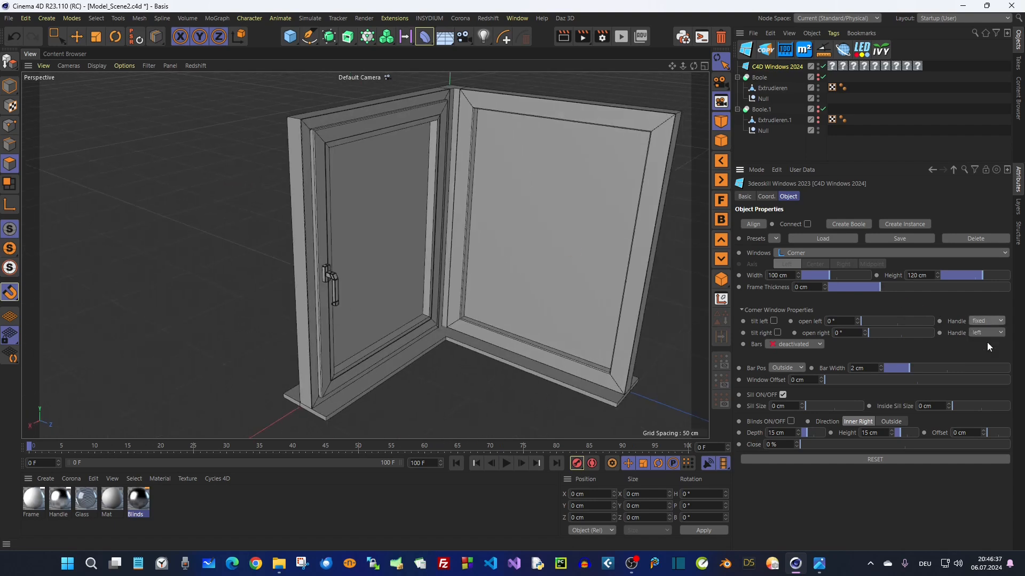
left_click(987, 341)
left_click(982, 322)
left_click(982, 332)
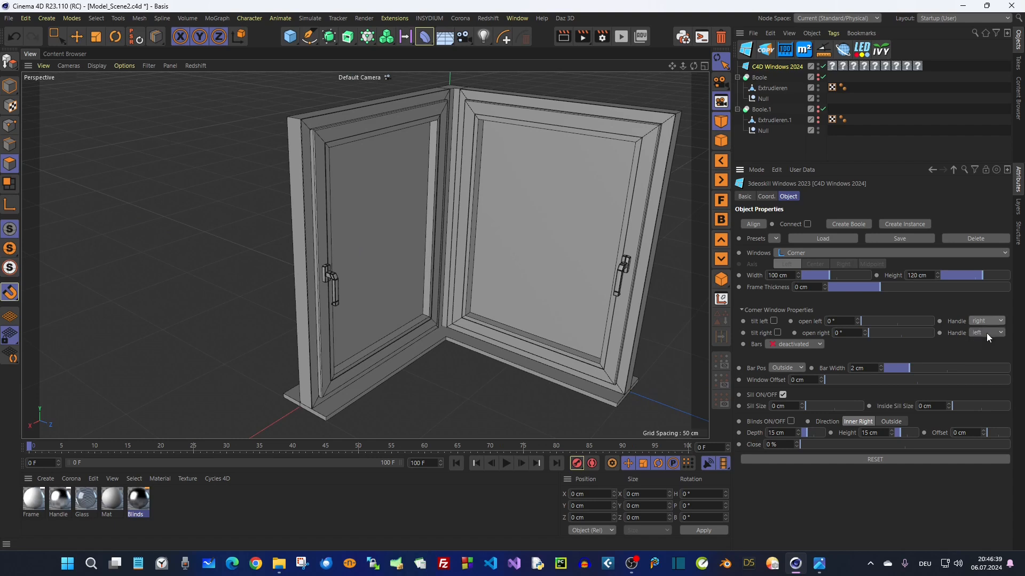
Try placing the left sash's handle at the top and return it to right
left_click(986, 322)
left_click(989, 352)
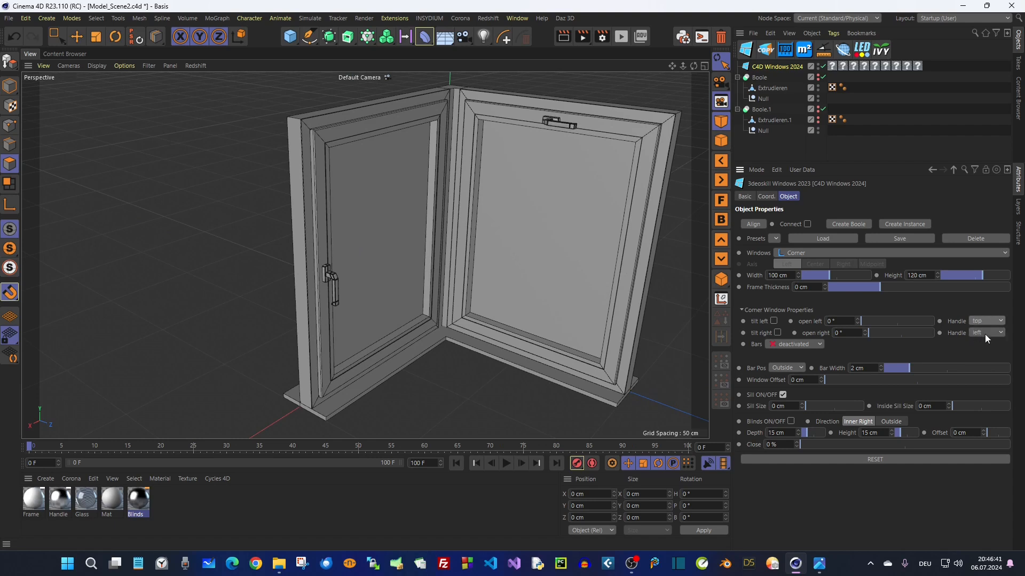
left_click(984, 318)
left_click(985, 333)
left_click(981, 319)
left_click(987, 344)
left_click_drag(639, 255, 393, 240, "alt")
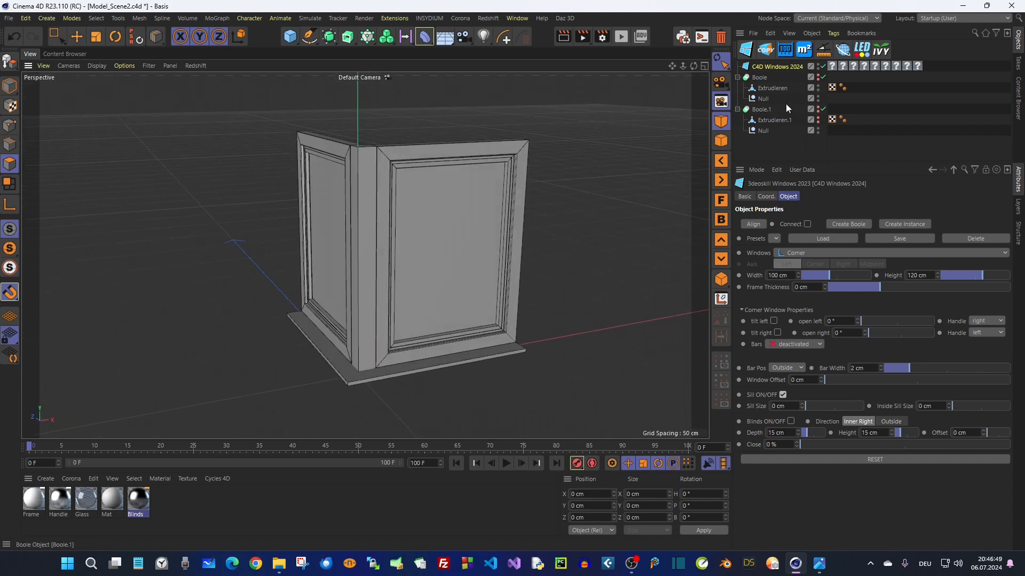
Show the first Boole's building in the viewport and switch the workspace layout to template_2023 (User)
left_click(818, 75)
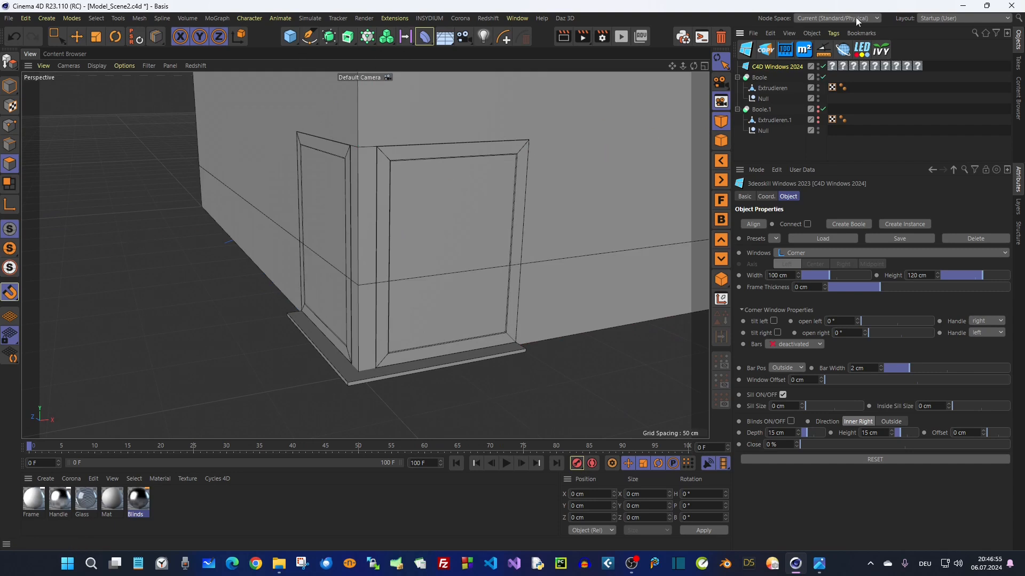
left_click(930, 18)
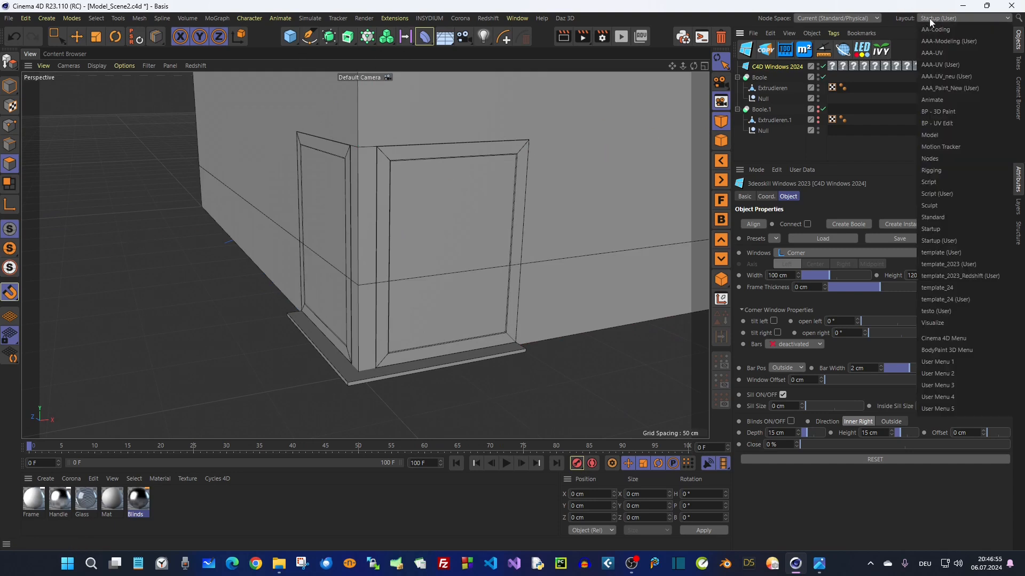
left_click(935, 264)
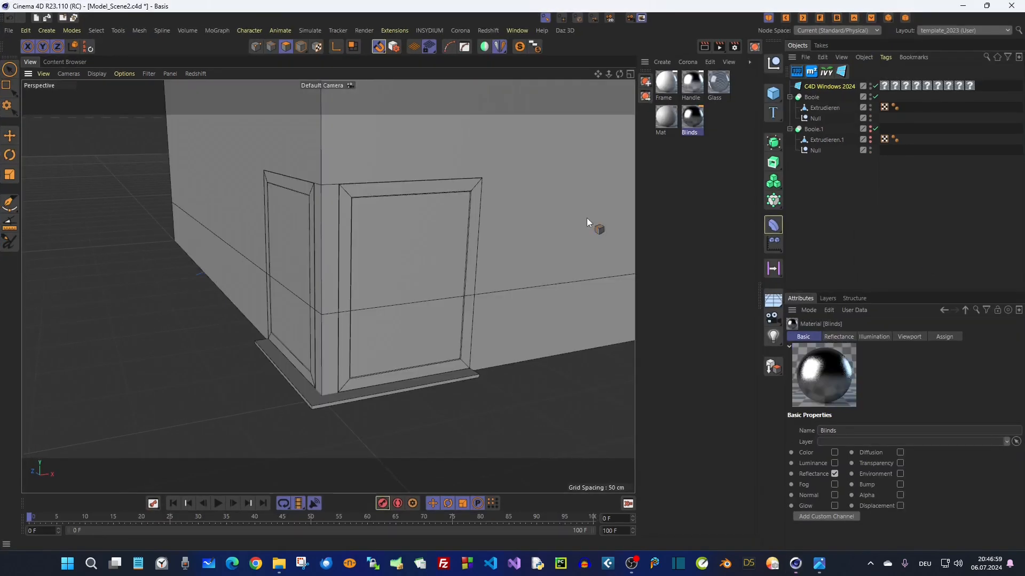
Move the corner window up 50 cm along the building's corner edge, snapping it to the wall vertex
key("e")
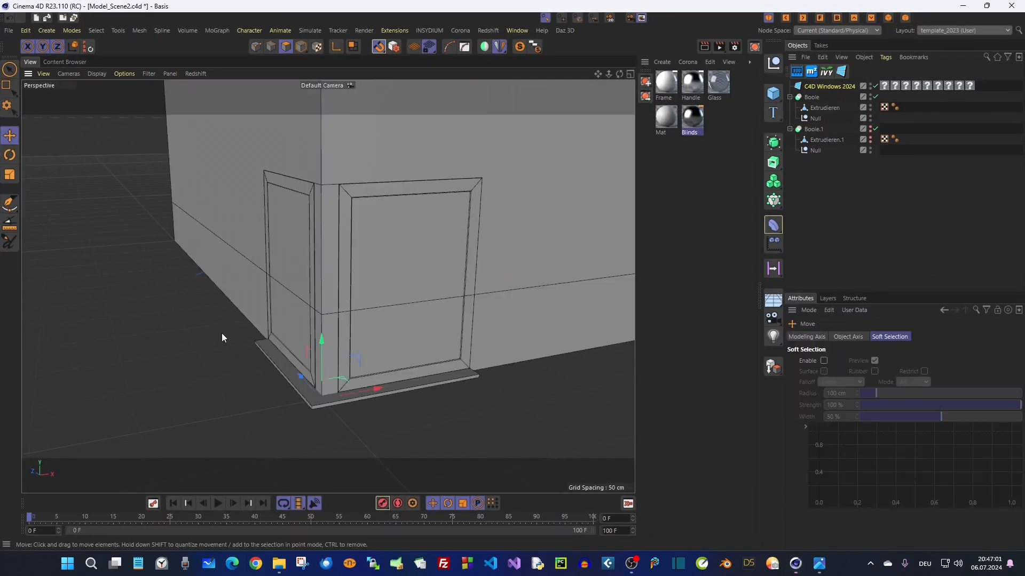
left_click(394, 48)
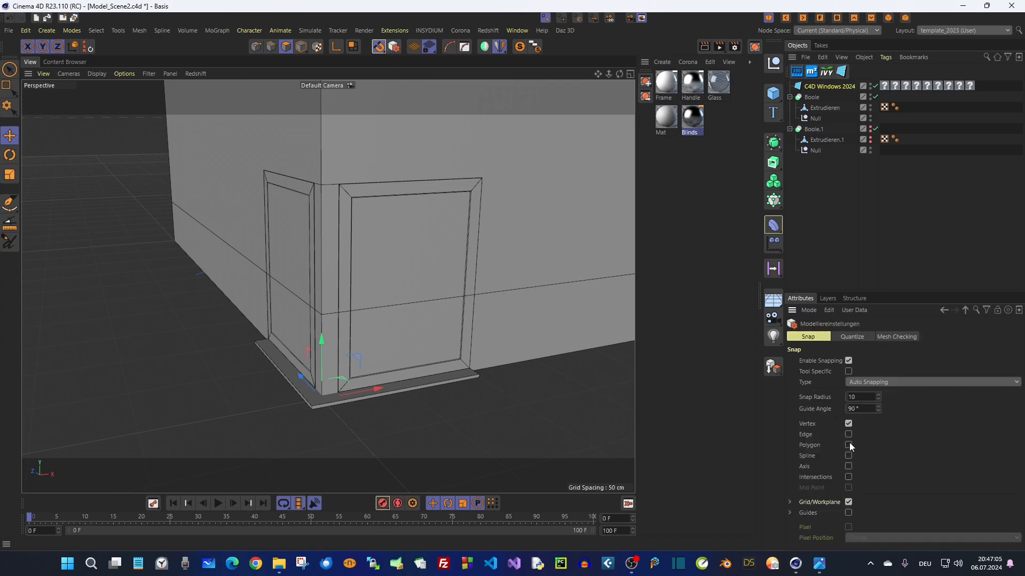
left_click(828, 87)
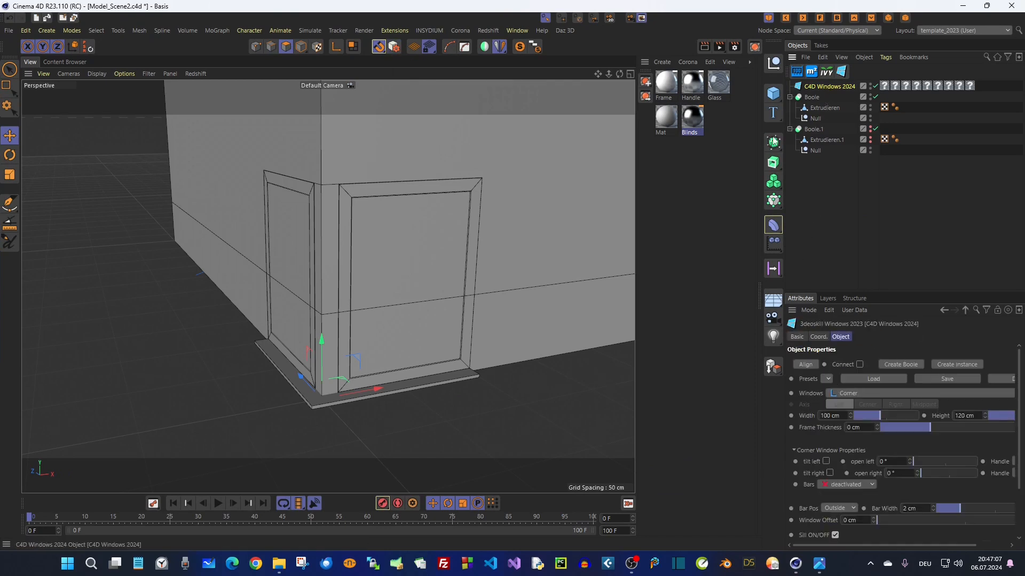
left_click_drag(320, 397, 317, 313)
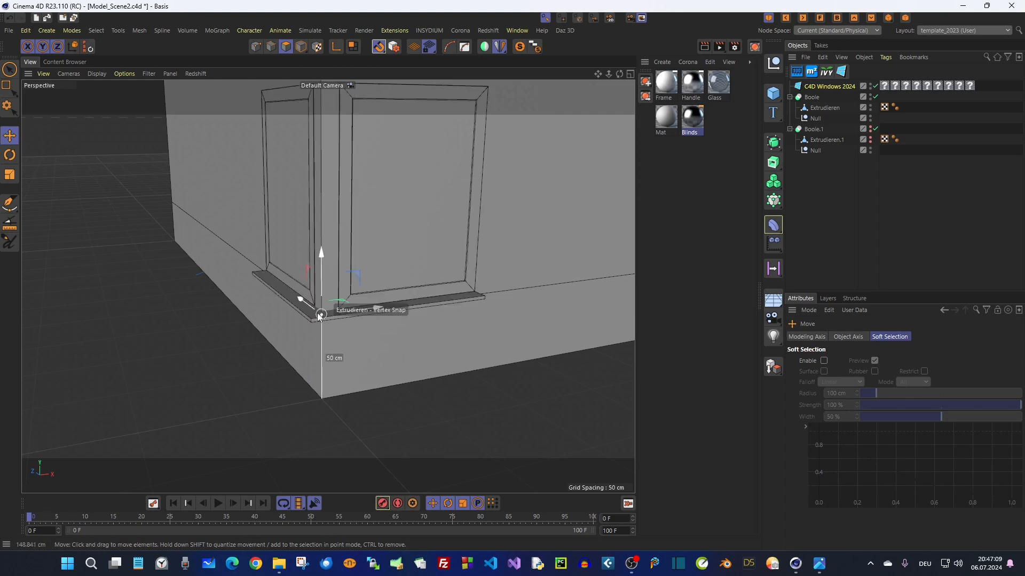
scroll(342, 288, "down", 2)
middle_click_drag(357, 270, 358, 300, "alt")
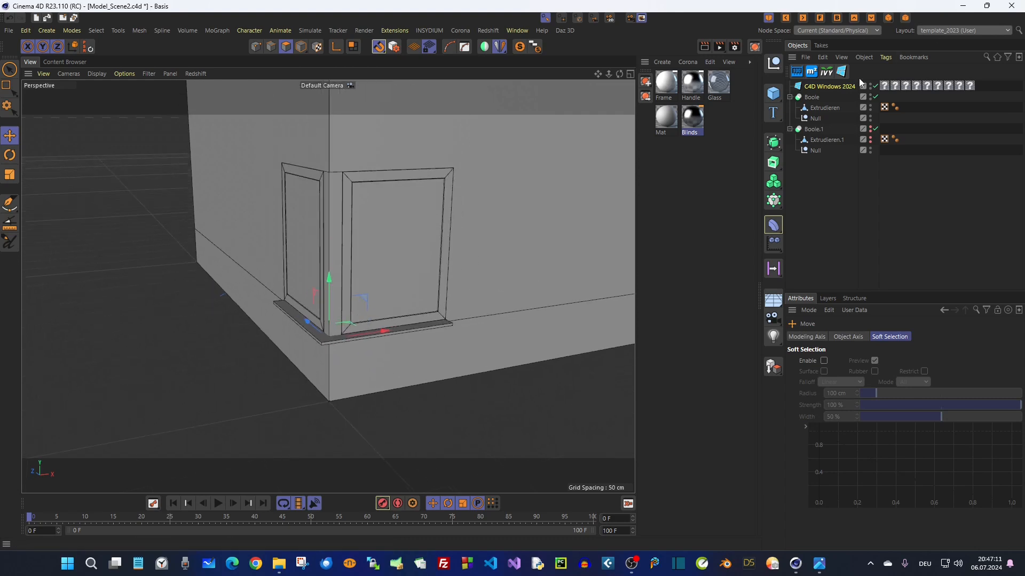
Create the corner window's Boole cutter and place it in the first Boole's Null to cut the wall opening
left_click(833, 86)
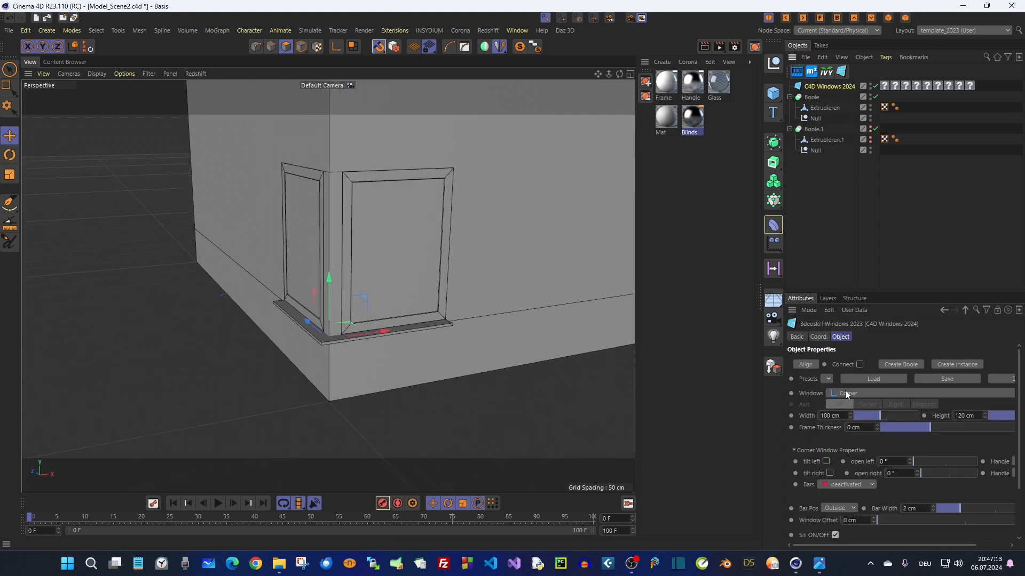
left_click_drag(784, 250, 734, 251)
left_click_drag(859, 293, 859, 199)
left_click(856, 270)
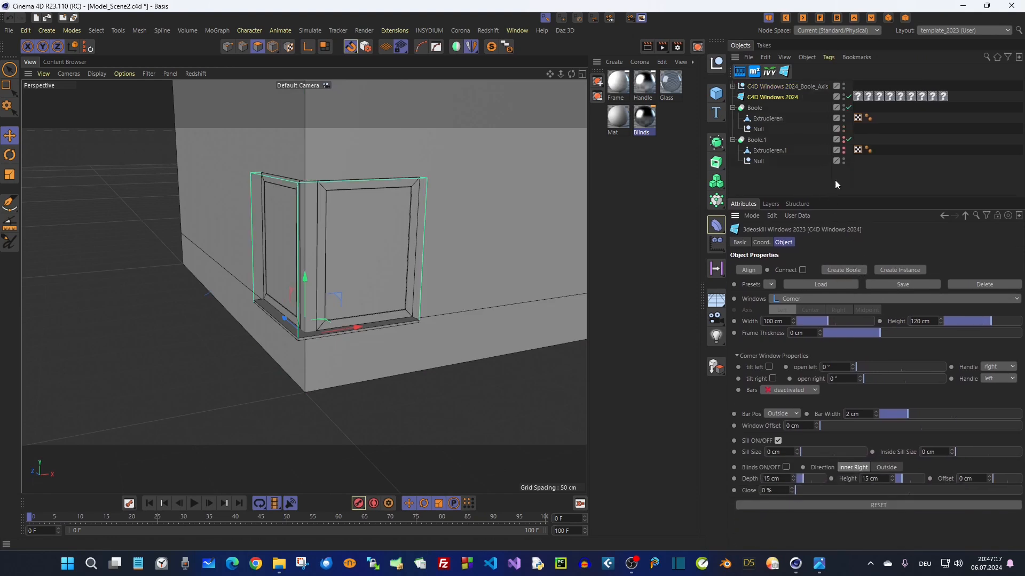
left_click_drag(791, 86, 762, 132)
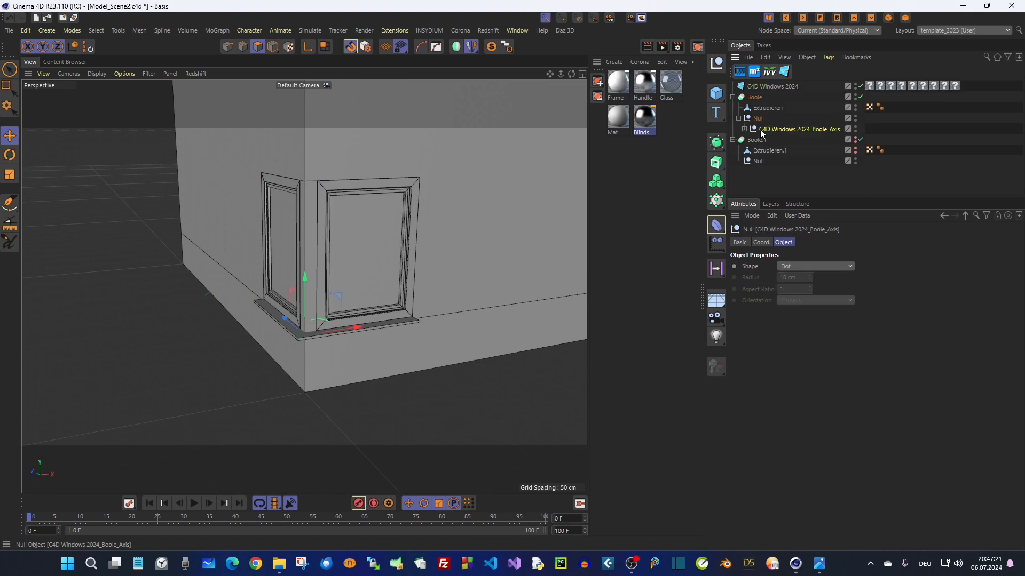
left_click_drag(430, 258, 347, 225, "alt")
Set the corner window's Window Offset to 5 cm to recess it into the wall
left_click(771, 86)
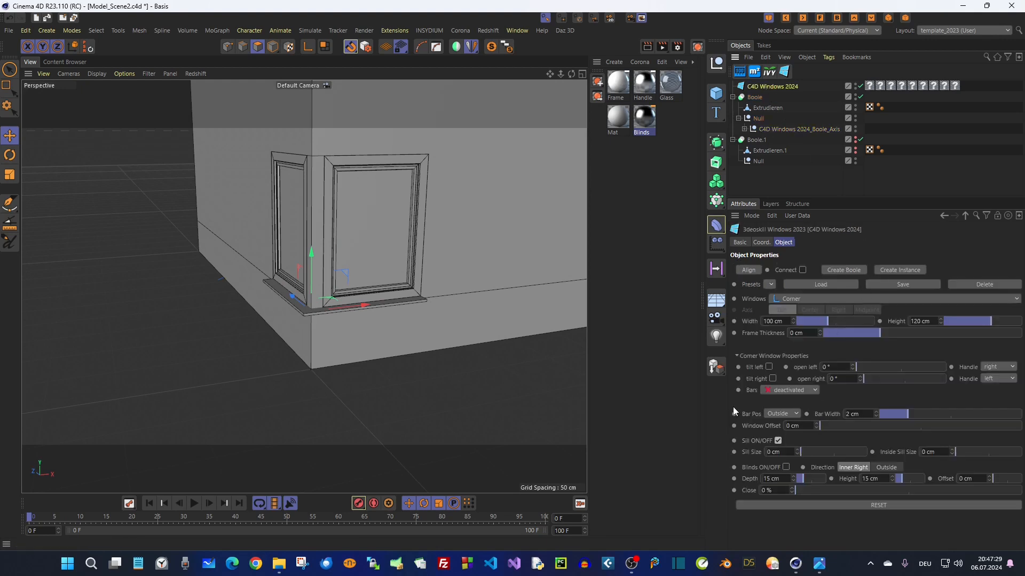
scroll(333, 244, "up", 4)
left_click_drag(353, 273, 420, 315, "alt")
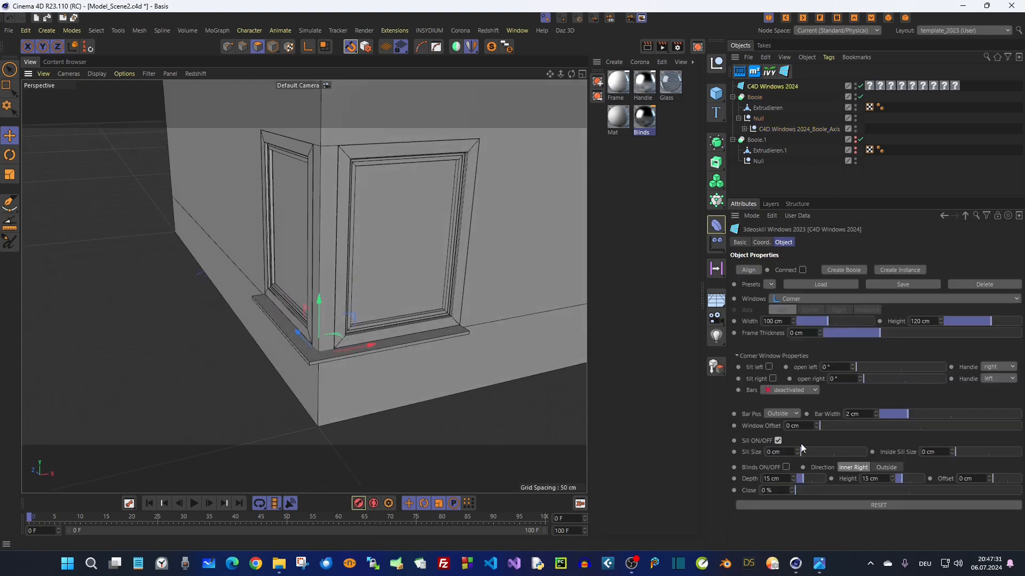
left_click_drag(821, 427, 873, 413)
left_click_drag(530, 323, 434, 283, "alt")
left_click_drag(365, 278, 331, 156, "alt")
mouse_move(872, 428)
left_mouse_down()
mouse_move(822, 427)
mouse_move(875, 427)
left_mouse_up()
left_click_drag(825, 430, 715, 413)
type("5")
key("Return")
left_click_drag(416, 256, 423, 313, "alt")
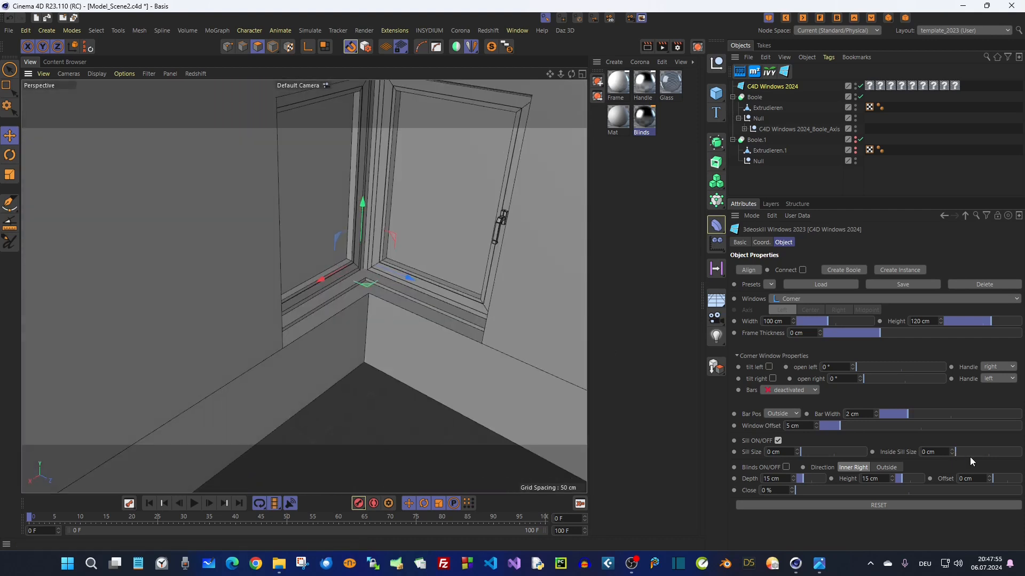
Set the corner window's inside sill size to 13 cm and check the window from outside
left_click_drag(963, 451, 973, 448)
left_click_drag(560, 331, 402, 277, "alt")
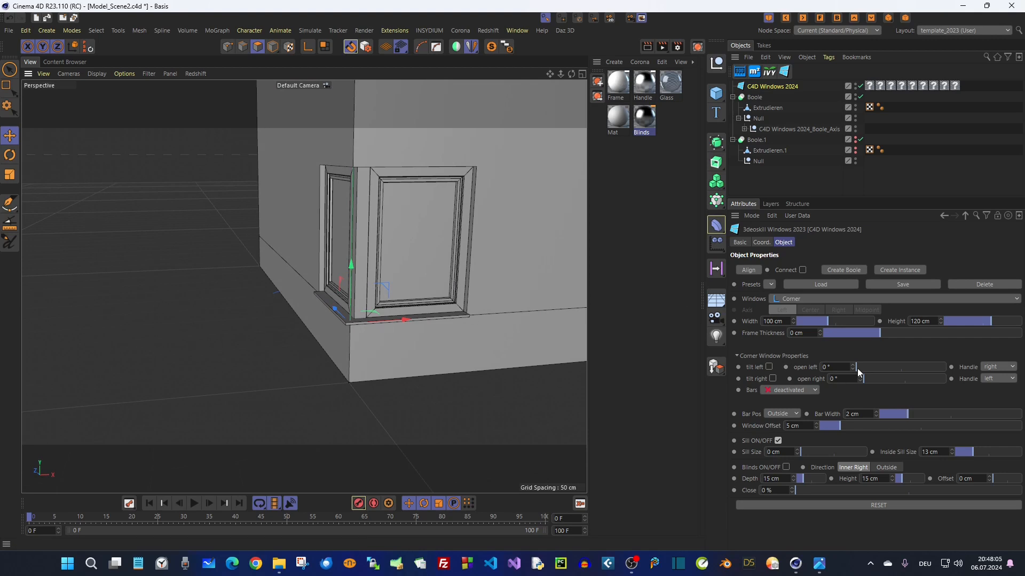
left_click_drag(476, 315, 322, 284, "alt")
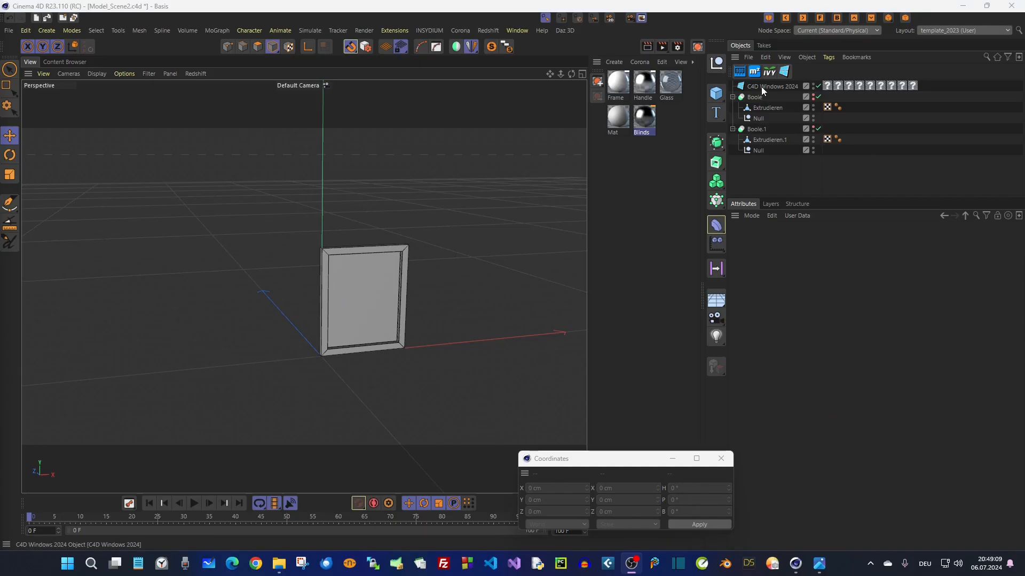
Set the C4D Windows 2024 object's window type to Front and close the floating Coordinates window
left_click(784, 300)
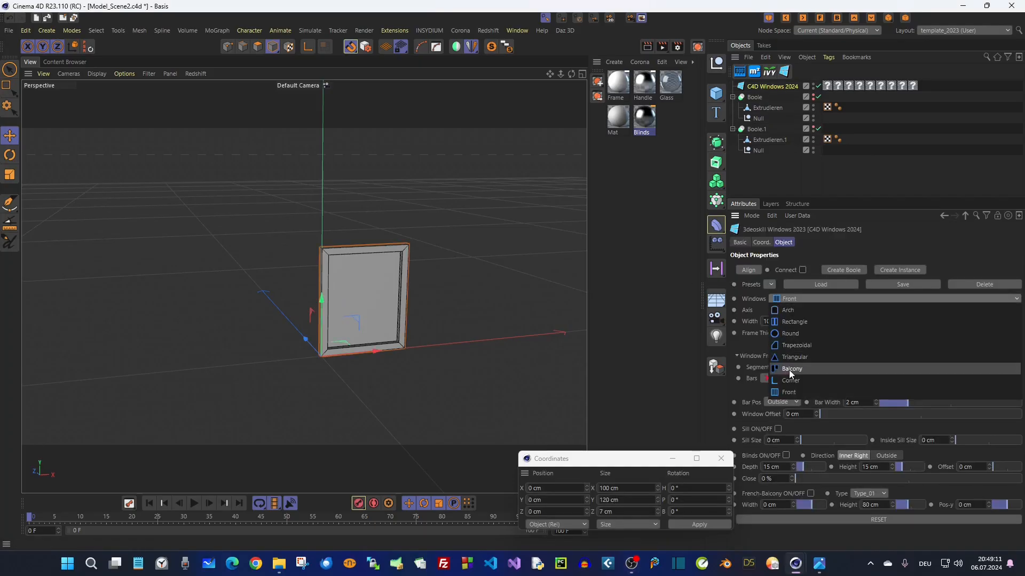
left_click(786, 393)
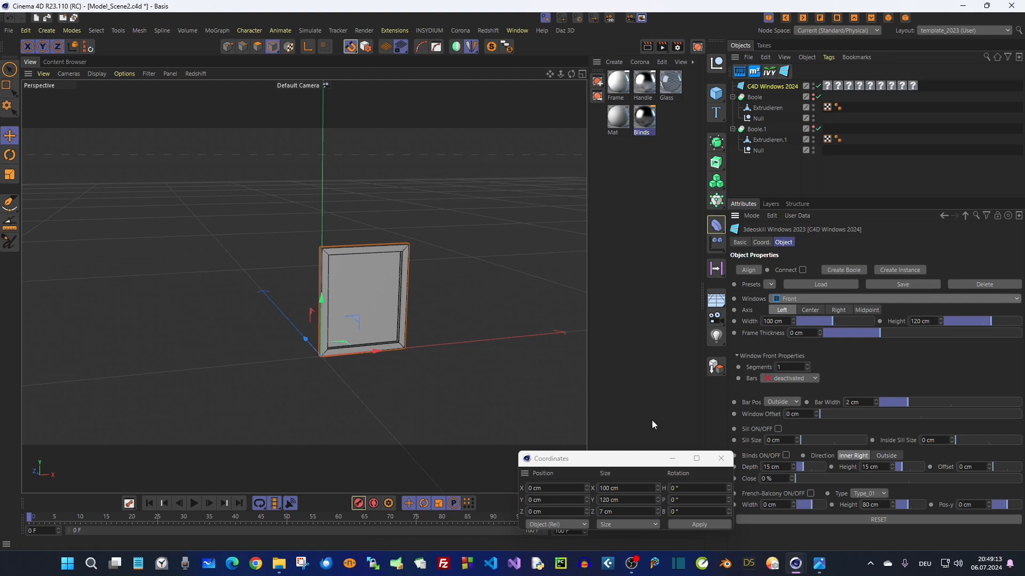
left_click(721, 459)
key("h")
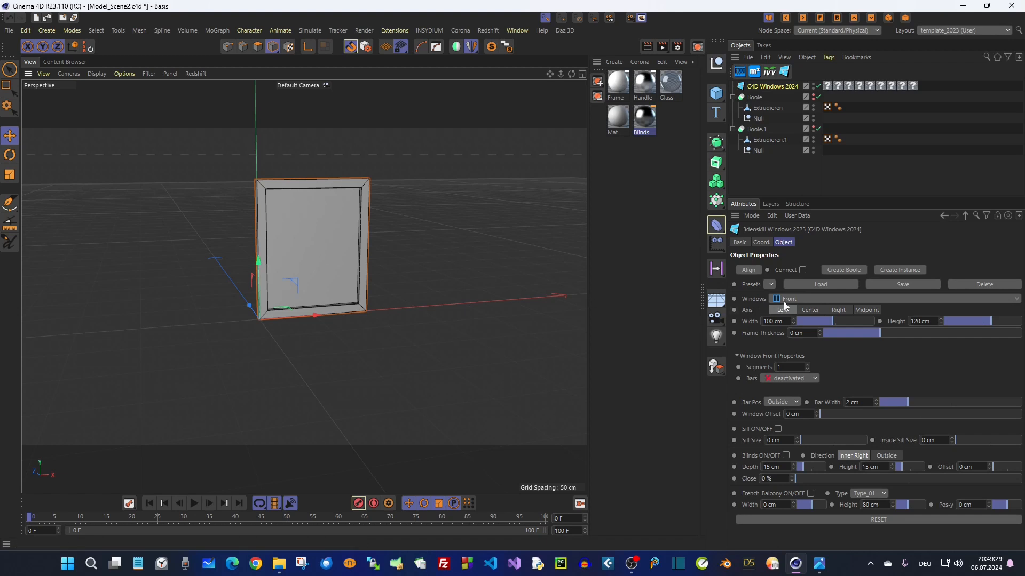
mouse_move(344, 265)
left_mouse_down("alt")
mouse_move(328, 269)
mouse_move(332, 280)
left_mouse_up("alt")
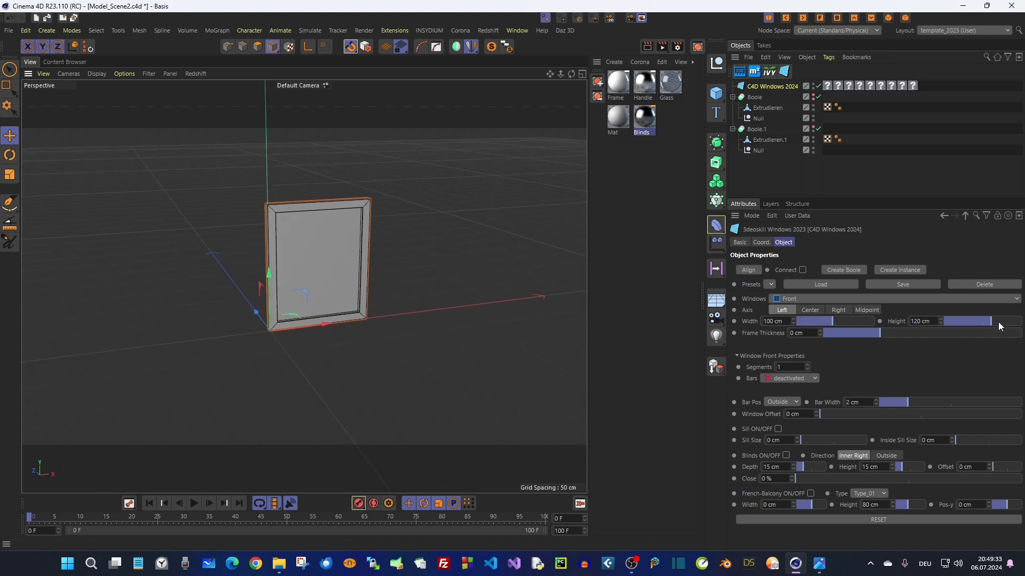
Set the front window's height to 200 cm and its width to 500 cm
left_click_drag(1002, 323, 1021, 322)
left_click_drag(820, 322, 882, 318)
left_click(777, 322)
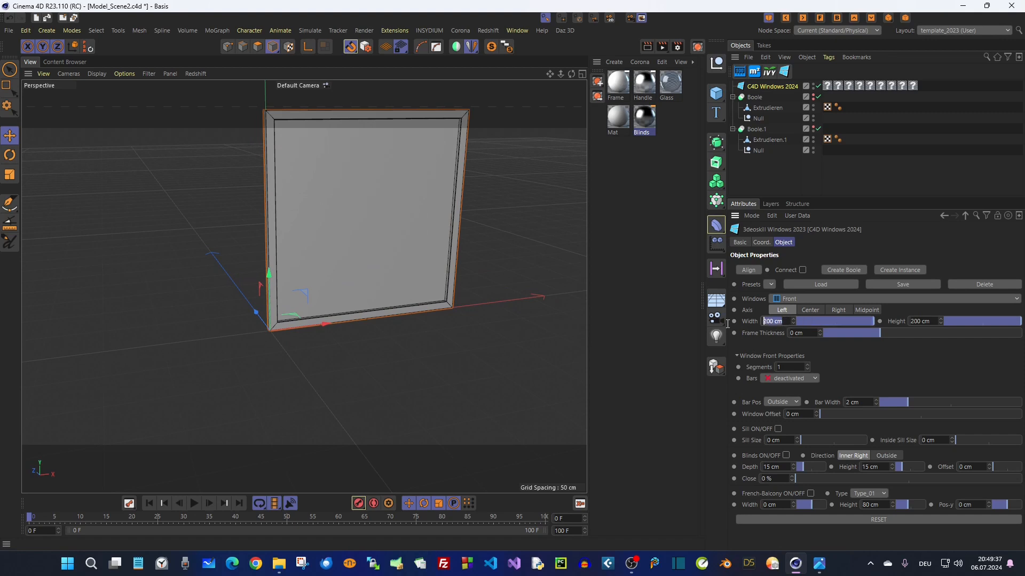
type("500")
key("Return")
scroll(427, 254, "down", 3)
middle_click_drag(436, 251, 344, 256, "alt")
left_click_drag(344, 256, 337, 250, "alt")
scroll(337, 251, "up", 3)
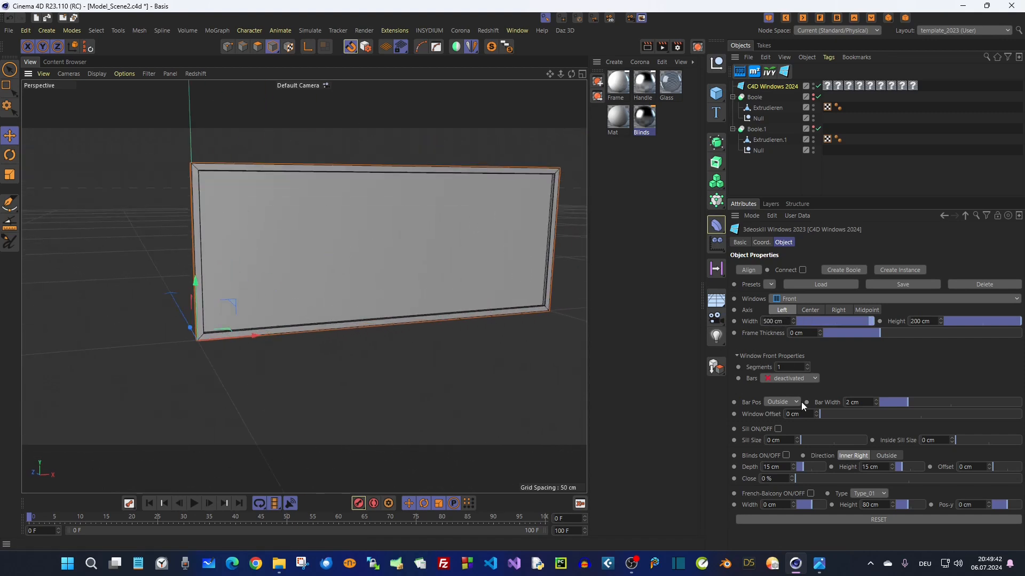
Increase the front window's segments to 9
left_click(808, 365)
left_click(808, 365)
left_click(808, 365)
left_click(807, 365)
left_click(808, 365)
mouse_move(808, 366)
left_mouse_down()
mouse_move(808, 341)
mouse_move(808, 360)
left_mouse_up()
left_click(807, 366)
left_click(807, 365)
left_click(807, 366)
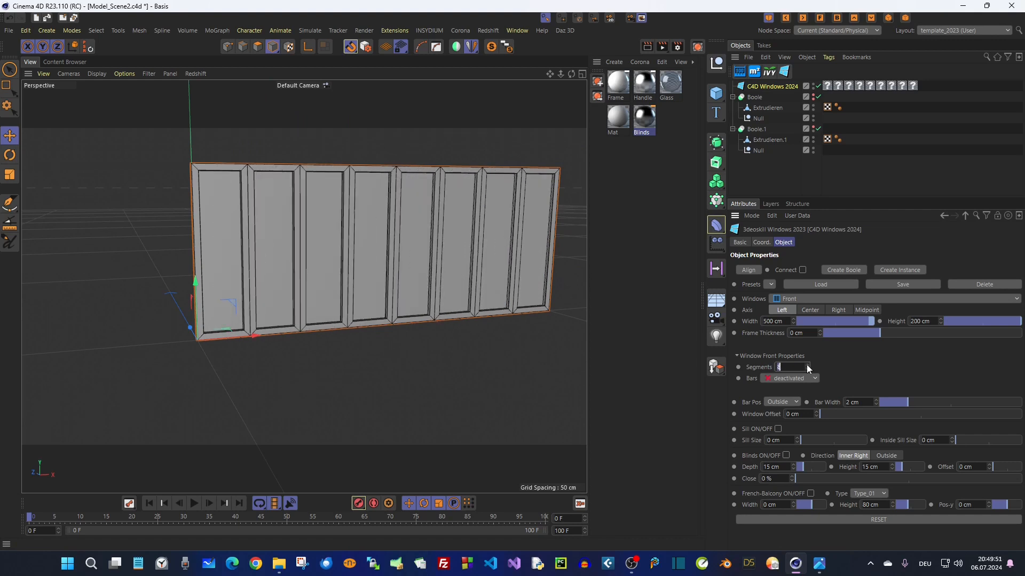
left_click(807, 366)
Reduce the front window's frame thickness to -3.3 cm and inspect the narrower frames up close
left_click_drag(876, 330, 833, 331)
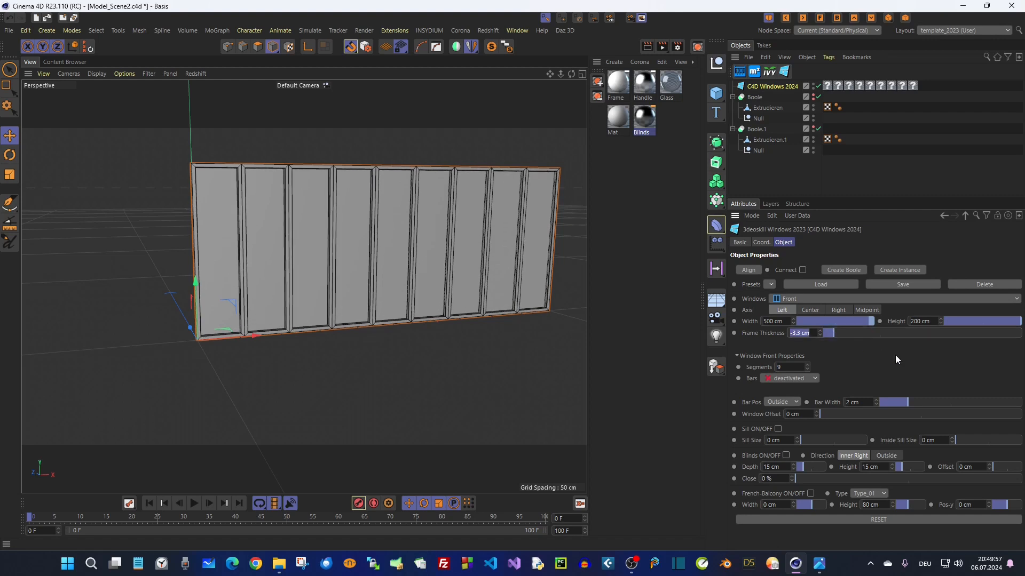
scroll(331, 160, "up", 5)
right_click_drag(256, 199, 299, 193, "alt")
left_click_drag(302, 185, 475, 181, "alt")
left_click_drag(265, 172, 311, 265, "alt")
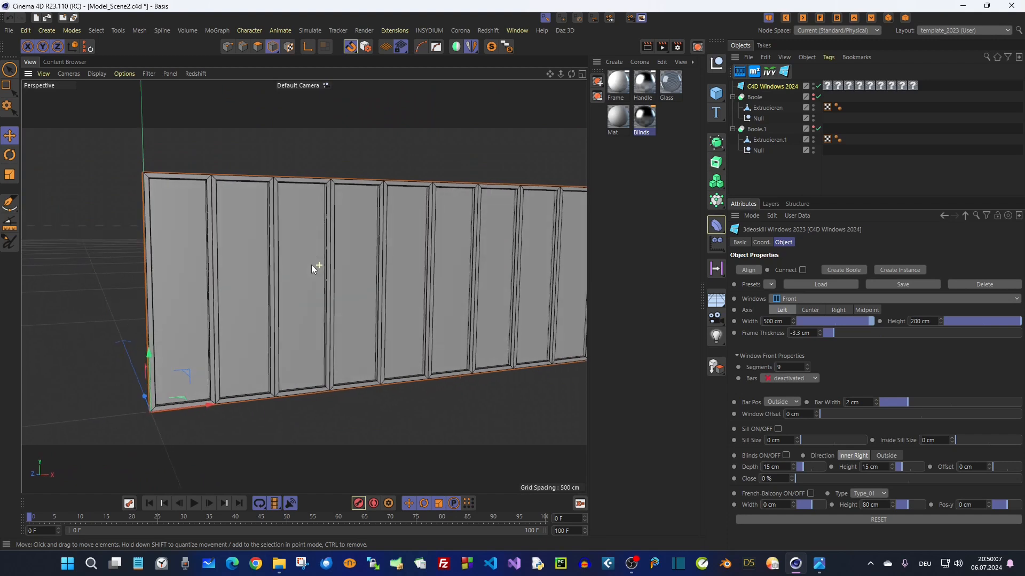
Set the front window's bars to Grid
left_click(795, 379)
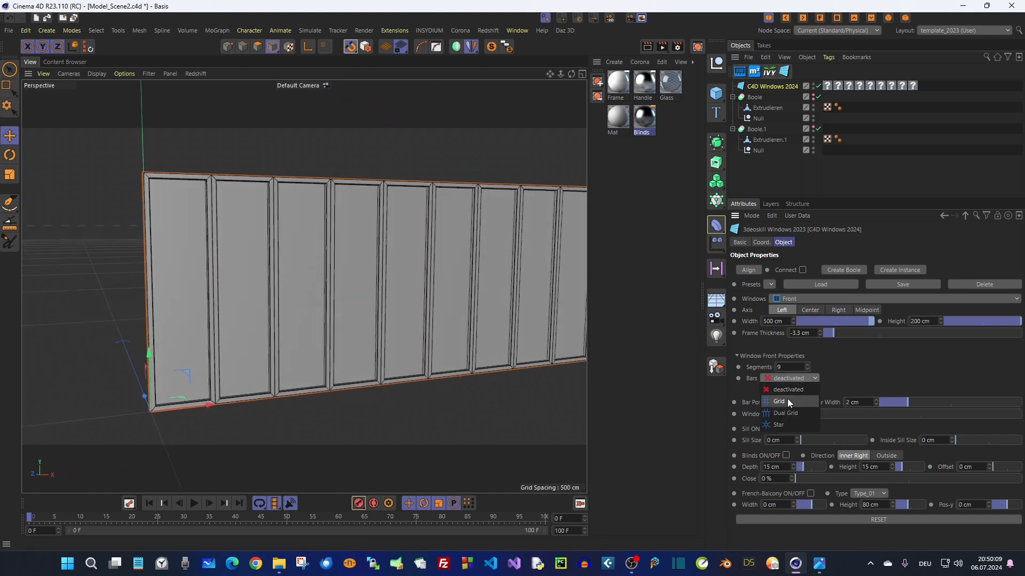
left_click(787, 400)
mouse_move(402, 271)
left_mouse_down("alt")
mouse_move(333, 273)
mouse_move(411, 276)
left_mouse_up("alt")
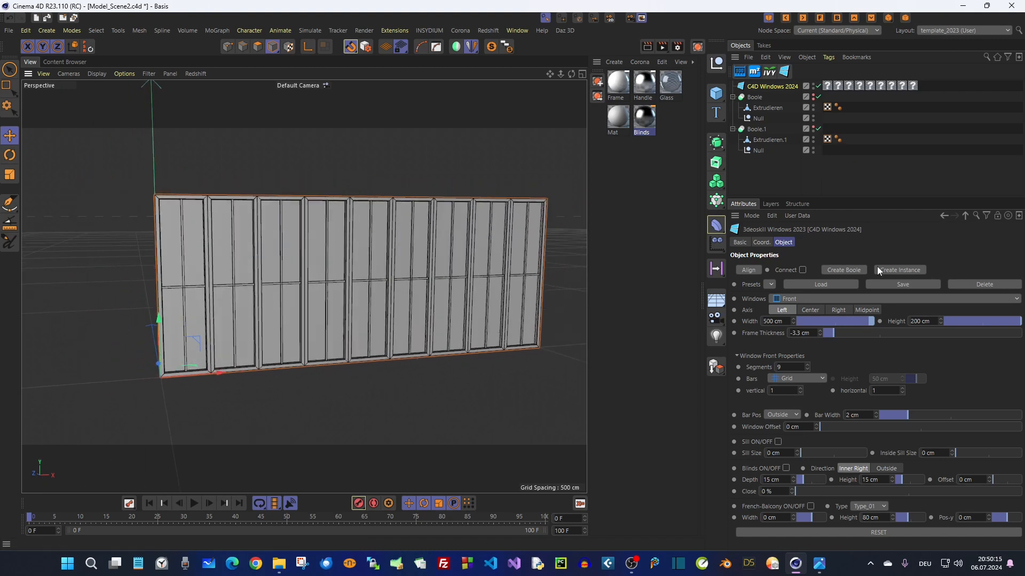
Create the front window's Boole cutter inside the Null of Boole.1 and make that building visible
left_click(859, 271)
left_click_drag(773, 86, 815, 159)
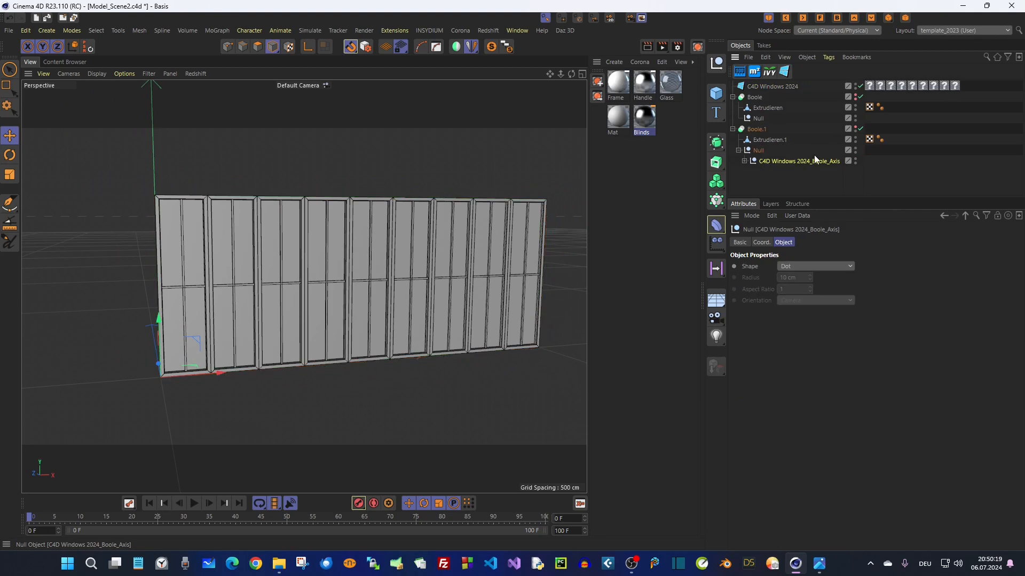
left_click(855, 128, "alt")
left_click_drag(294, 199, 260, 228, "alt")
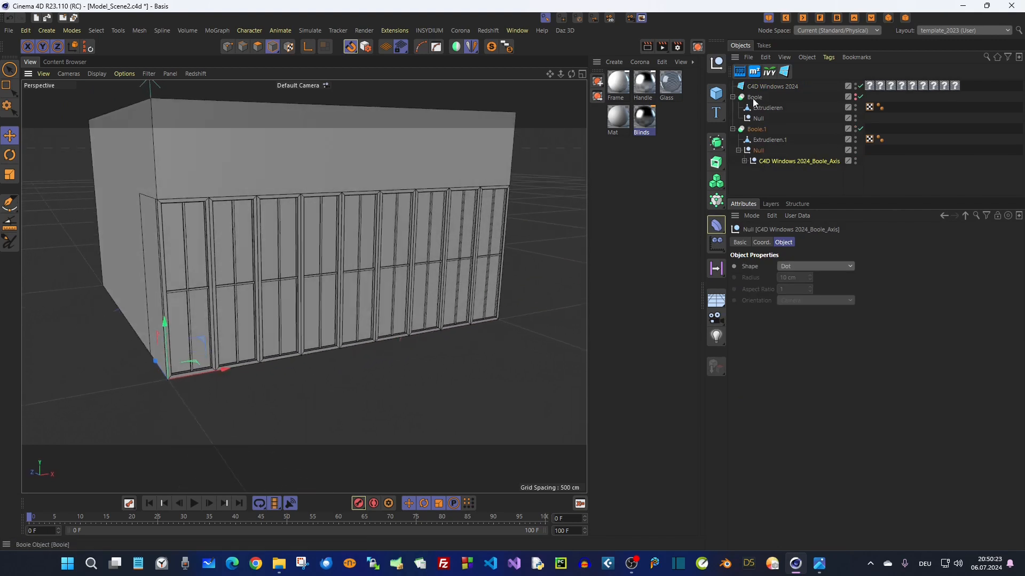
Delete the window's Boole cutter and set the front window's width to 400 cm
left_click(776, 161)
key("Delete")
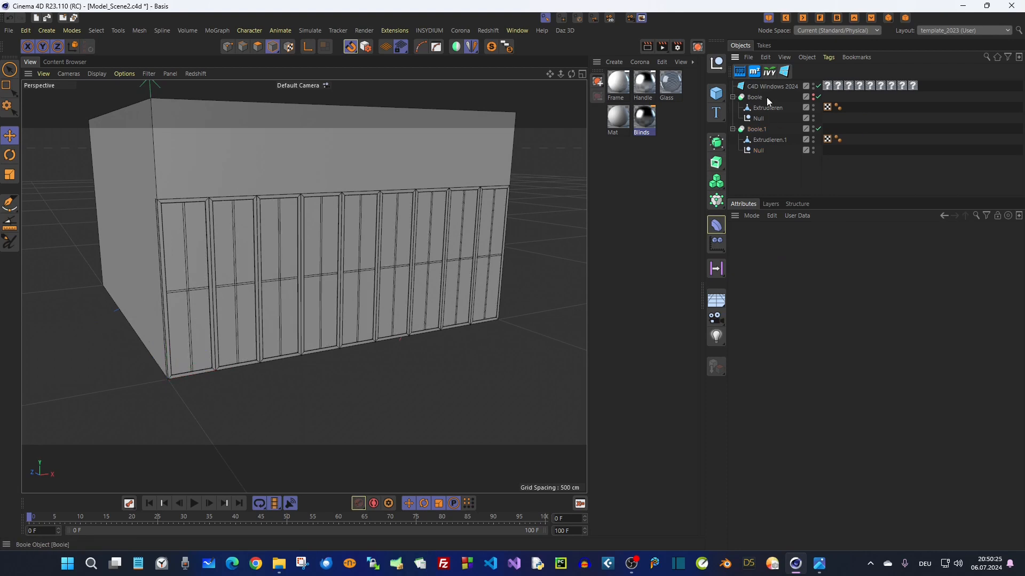
left_click(772, 87)
double_click(774, 321)
type("400")
key("Return")
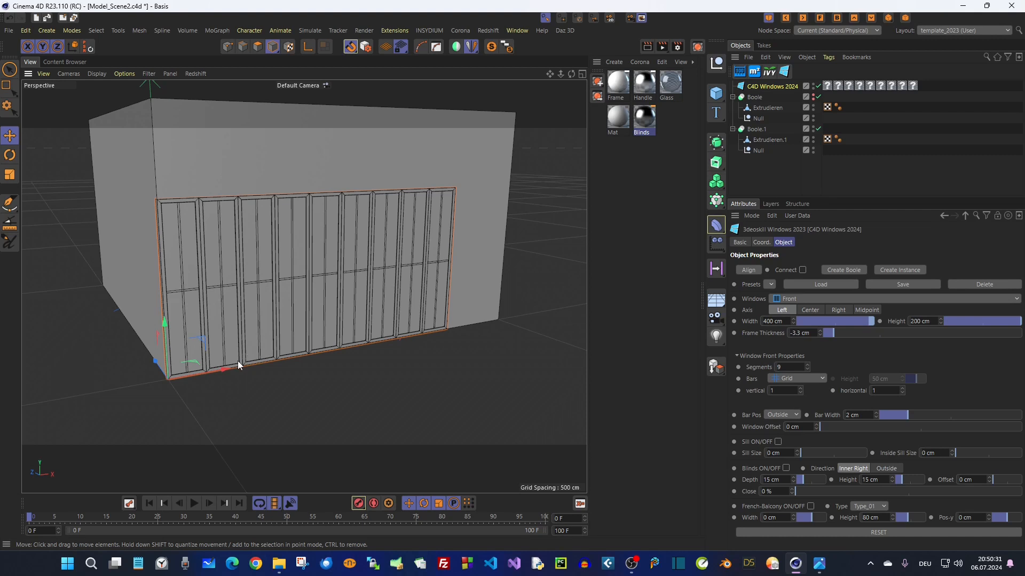
Move the window along X away from the building corner and place a new Boole cutter in Boole.1's Null
left_click_drag(222, 371, 255, 369)
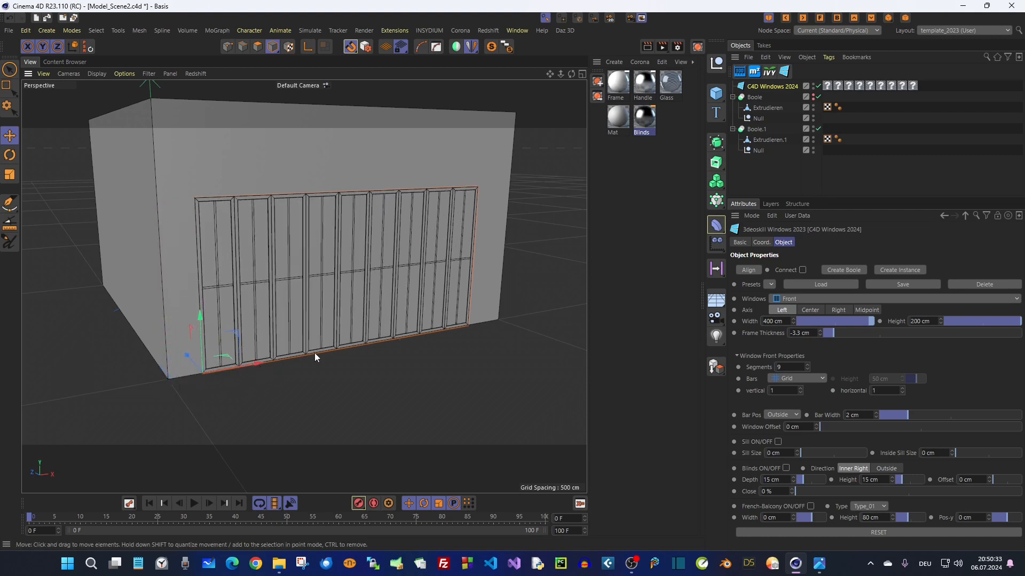
left_click(854, 271)
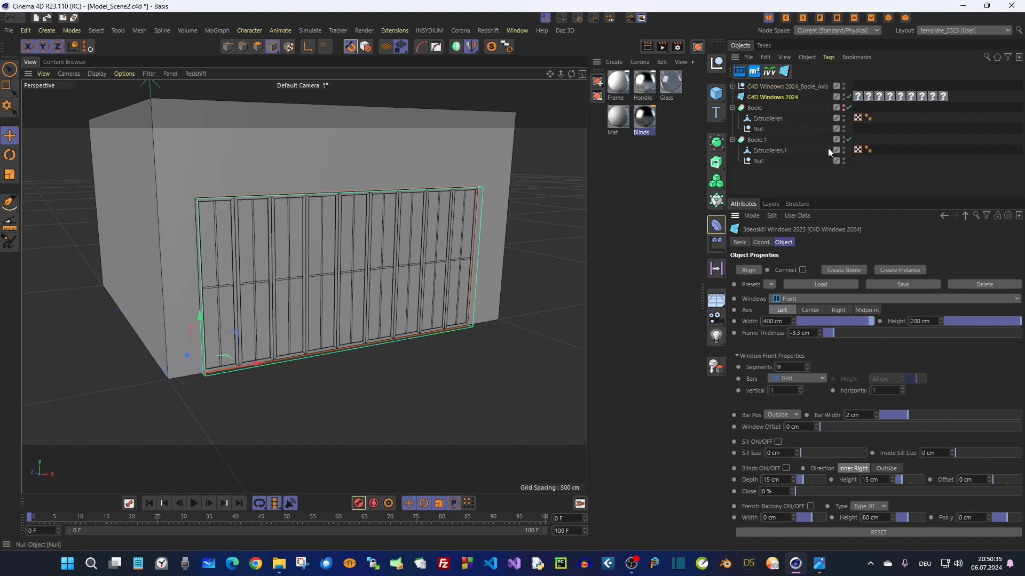
left_click_drag(773, 86, 757, 162)
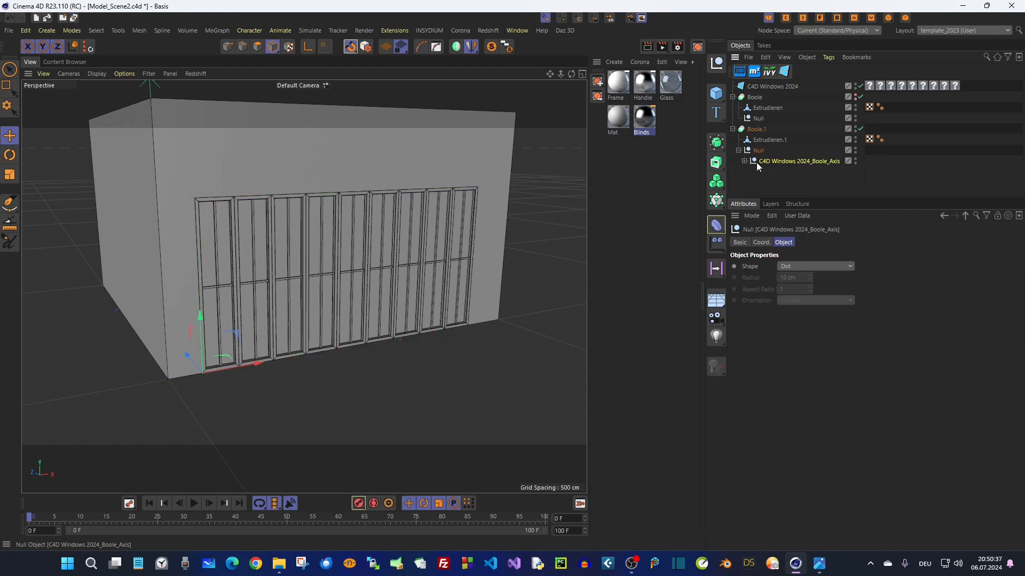
Set the front window's Window Offset to 8 cm and inspect its recess in the wall
left_click(775, 87)
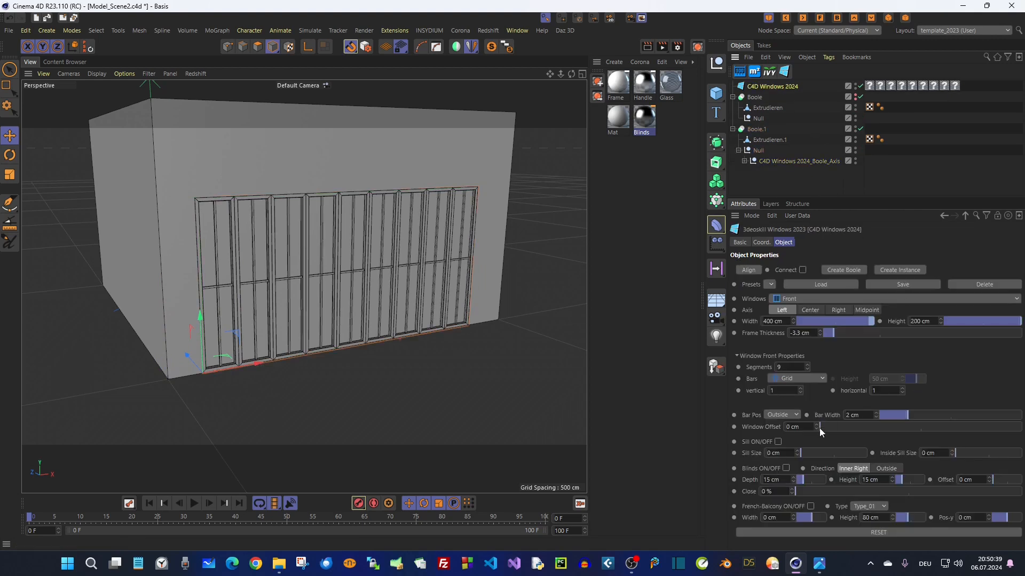
left_click_drag(822, 427, 852, 427)
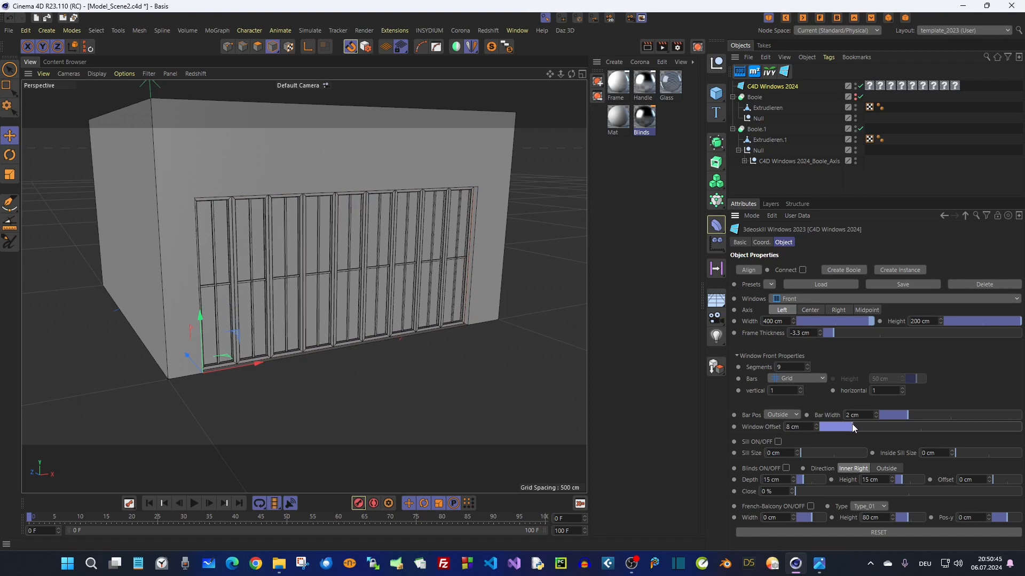
scroll(459, 315, "up", 8)
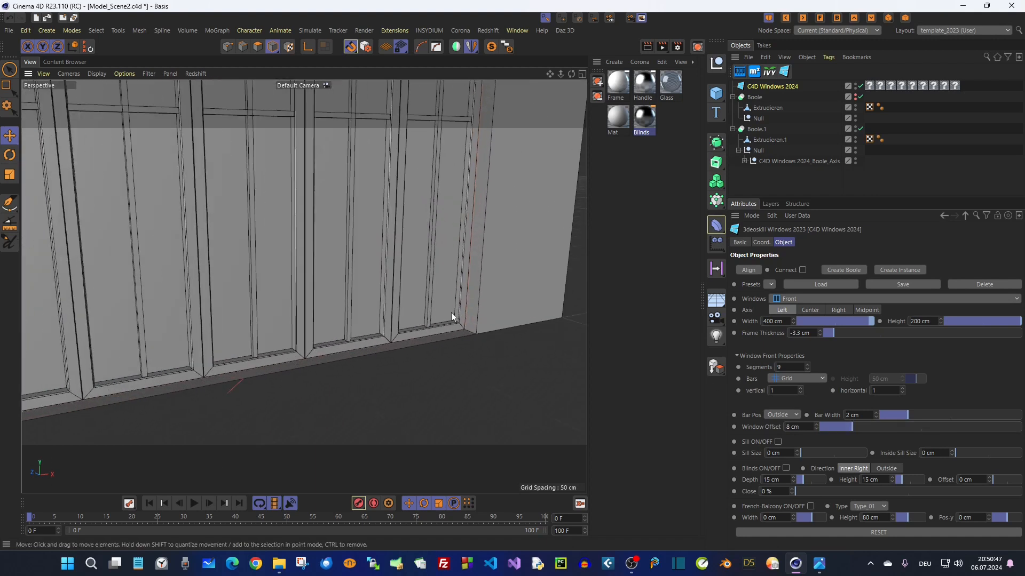
left_click_drag(340, 310, 347, 283, "alt")
left_click_drag(443, 311, 447, 329, "alt")
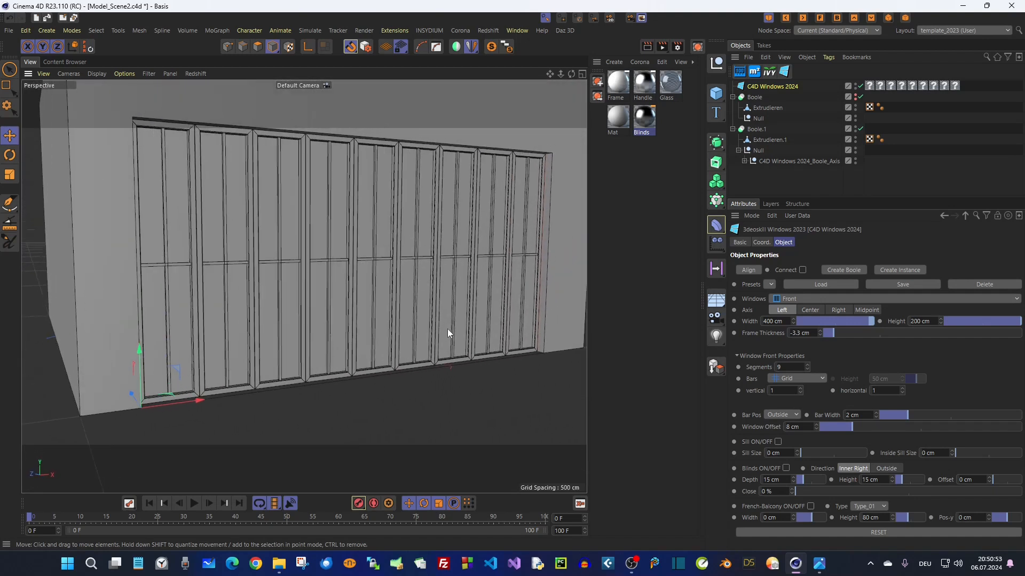
Reduce the front window's segments to 6 and view the façade from other angles
left_click(808, 370)
left_click(808, 370)
left_click(808, 370)
mouse_move(341, 291)
left_mouse_down("alt")
mouse_move(369, 290)
mouse_move(296, 281)
mouse_move(270, 263)
mouse_move(261, 273)
mouse_move(337, 288)
left_mouse_up("alt")
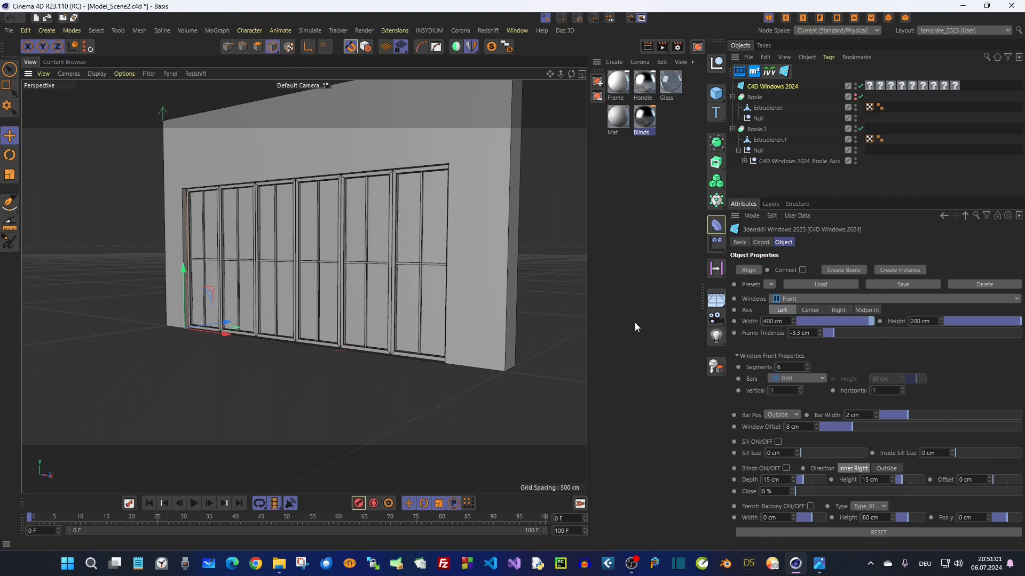
left_click_drag(403, 299, 418, 261, "alt")
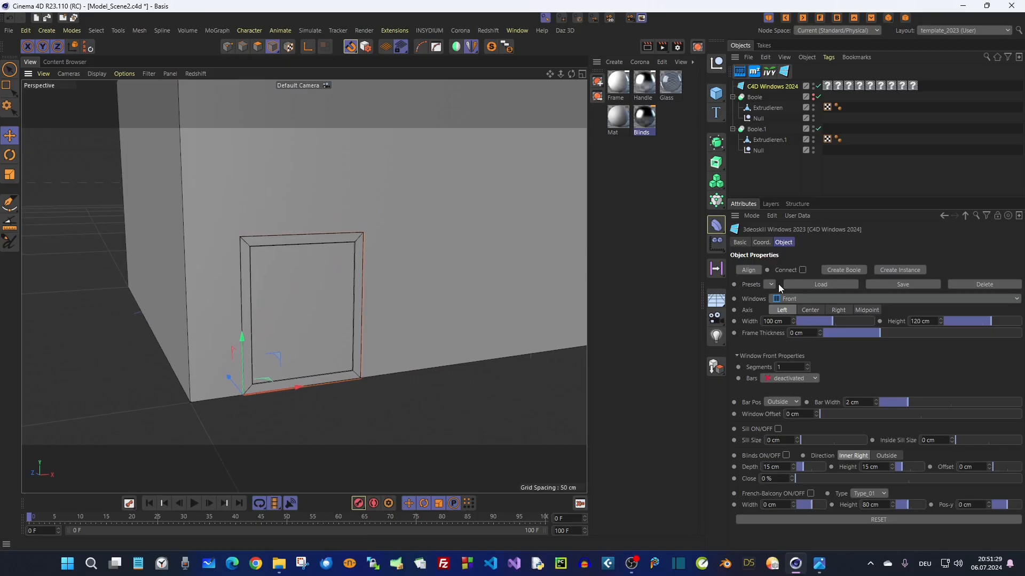
Hide the Boole.1 building and show the first Boole building instead
left_click(814, 127)
left_click(813, 95)
left_click(814, 100)
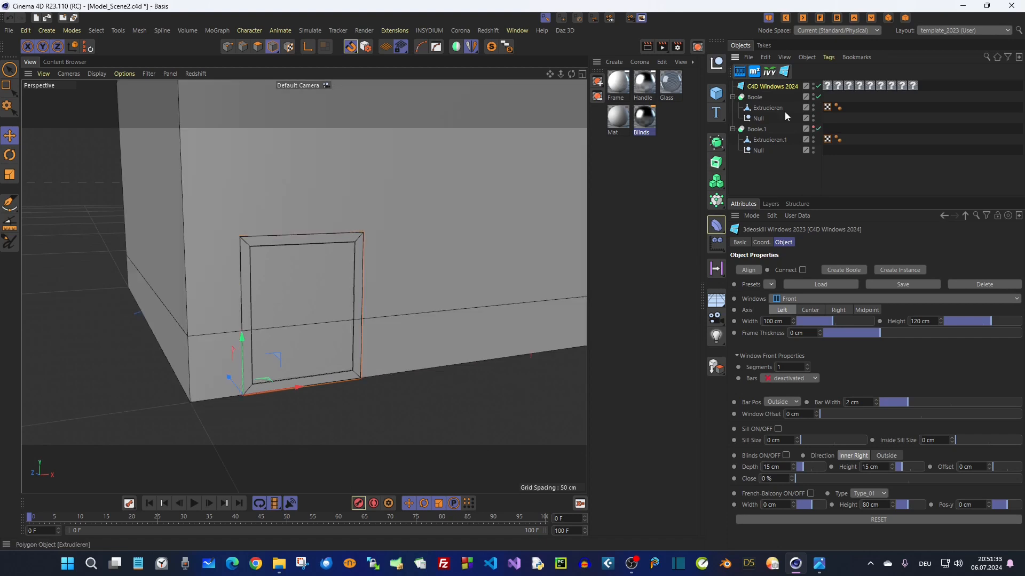
right_click_drag(419, 264, 395, 271, "alt")
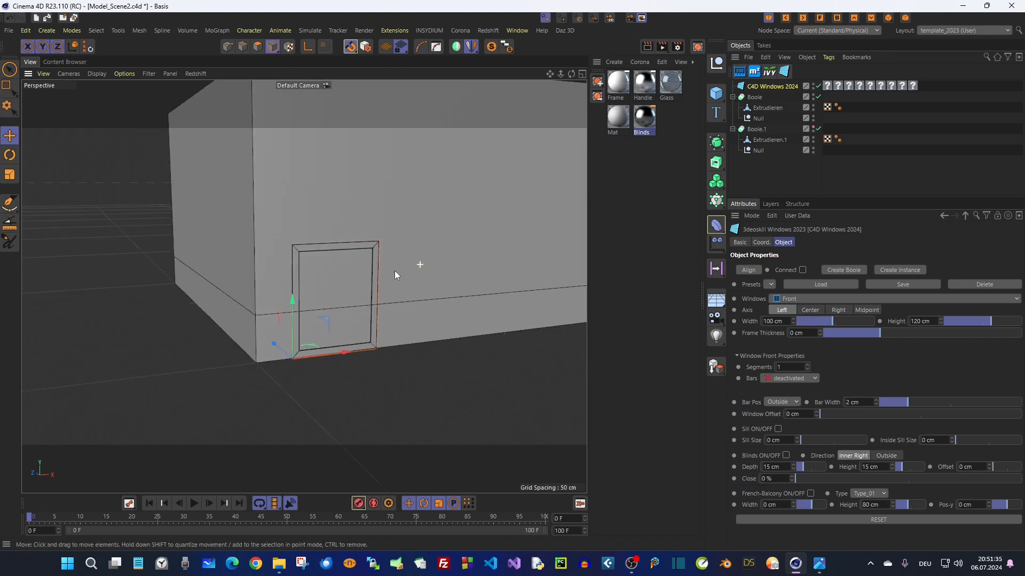
middle_click_drag(395, 271, 378, 288, "alt")
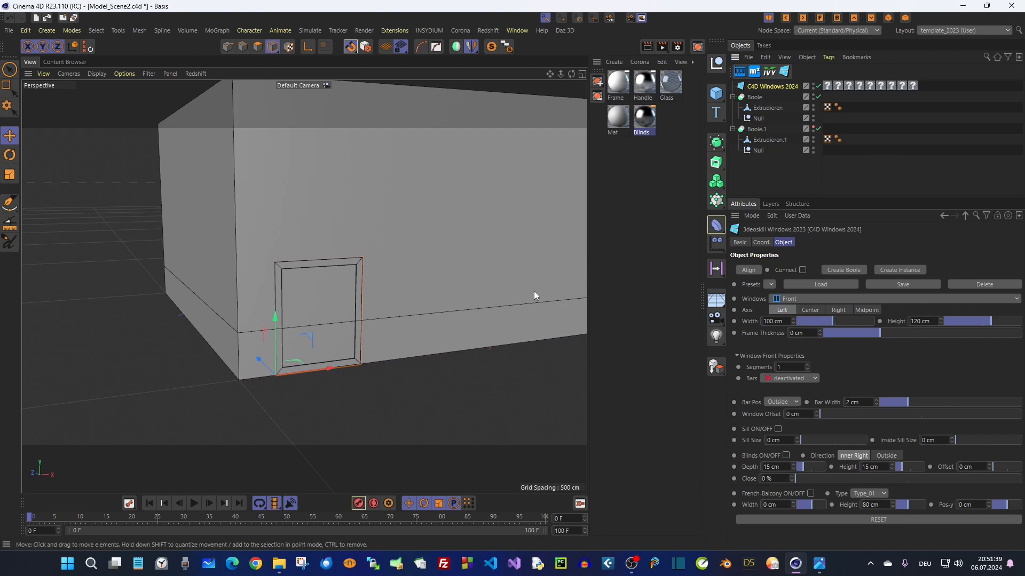
Move the front window up and along the wall so its base sits on the wall's horizontal edge
key("e")
left_click_drag(276, 374, 395, 312)
left_click(784, 87)
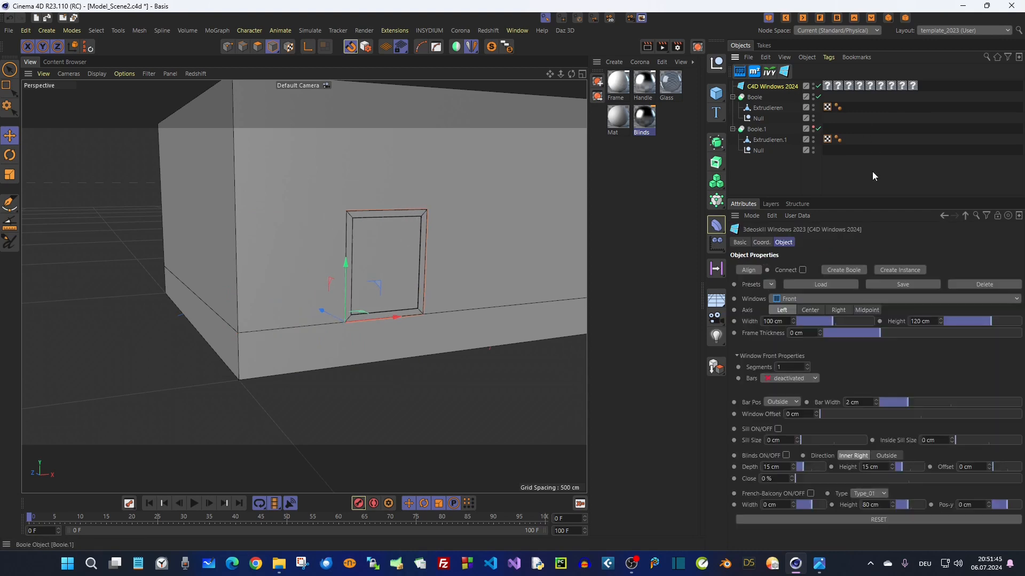
Create the window's Boole cutter and place it in the first Boole's Null to cut the wall opening
left_click(853, 269)
left_click_drag(770, 86, 761, 130)
scroll(389, 286, "up", 3)
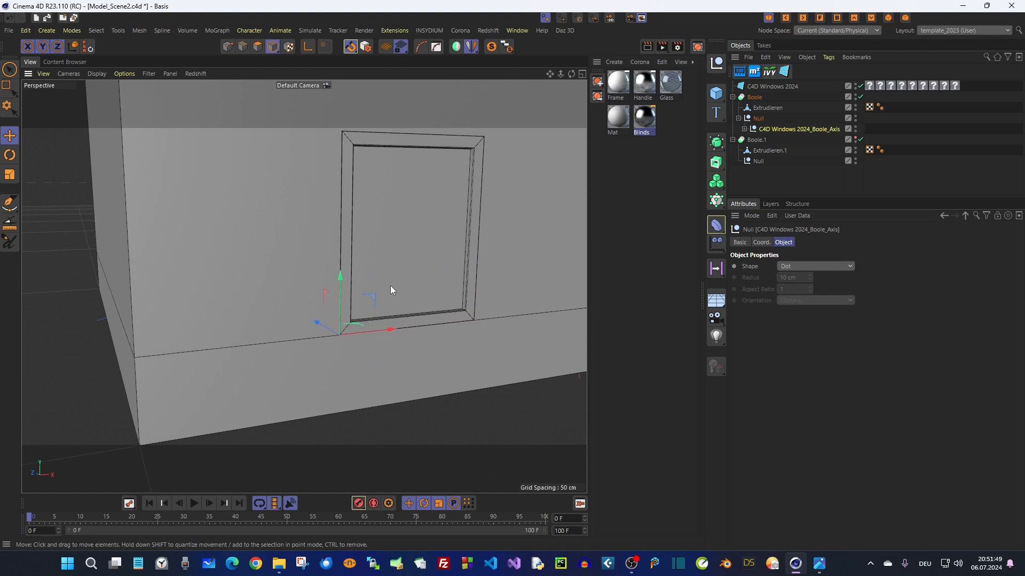
scroll(390, 286, "up", 1)
Set the window's Window Offset to 5 cm to recess it into the wall
left_click(772, 87)
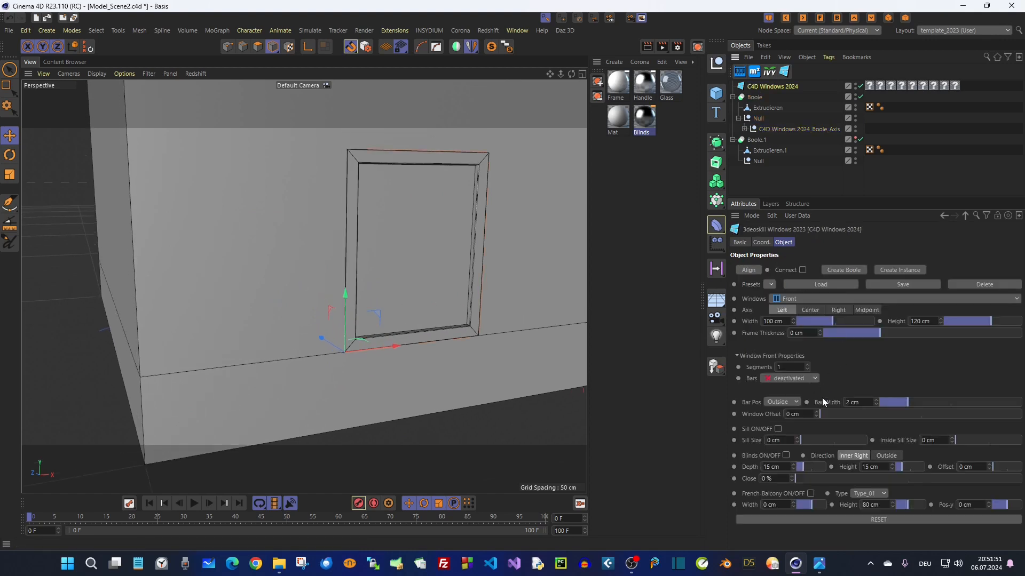
left_click(828, 414)
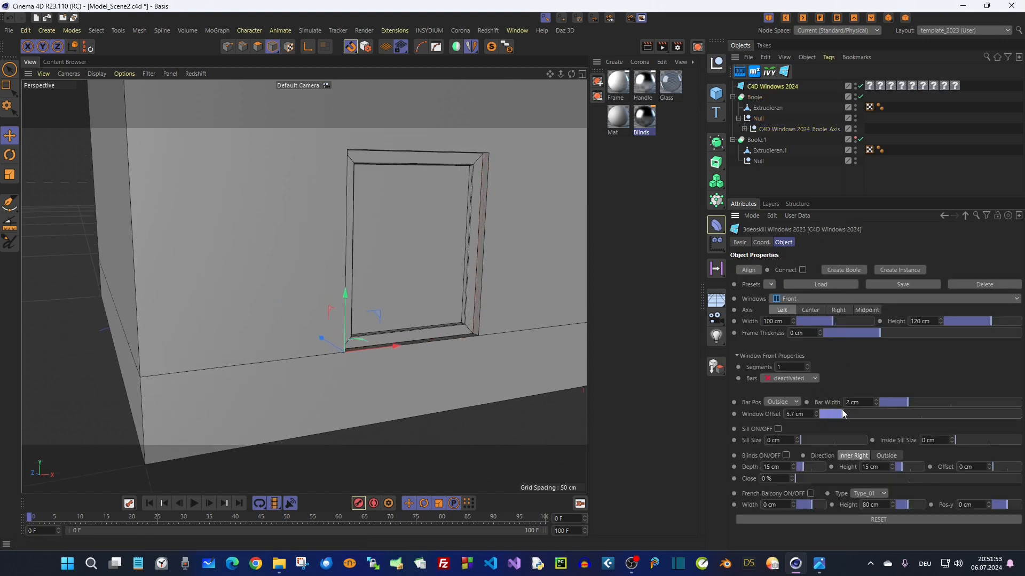
left_click_drag(807, 414, 739, 410)
key("Return")
left_click_drag(443, 321, 485, 321, "alt")
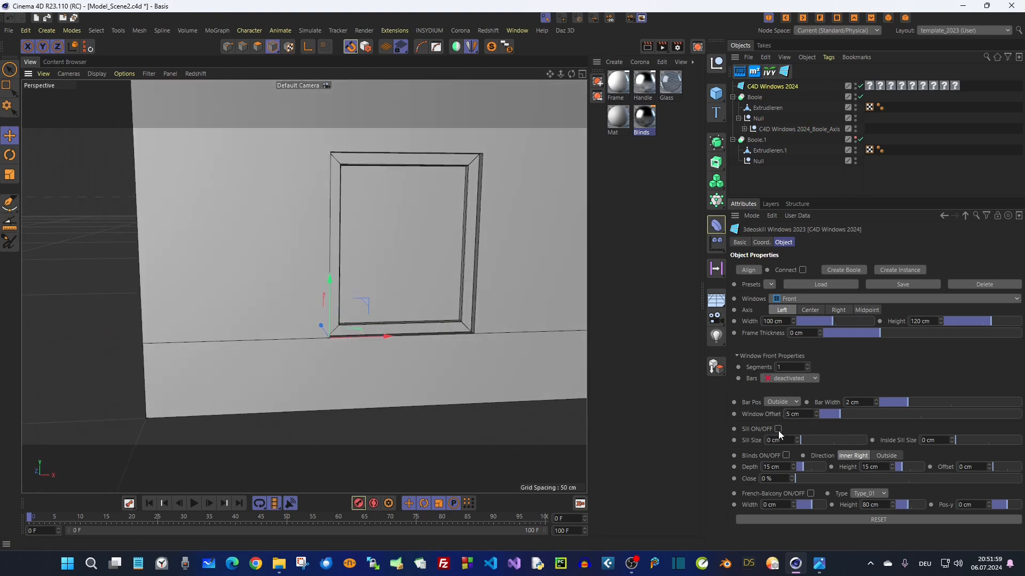
Turn on the window's sill and inspect it from outside the building
left_click(778, 429)
left_click_drag(453, 342, 456, 279, "alt")
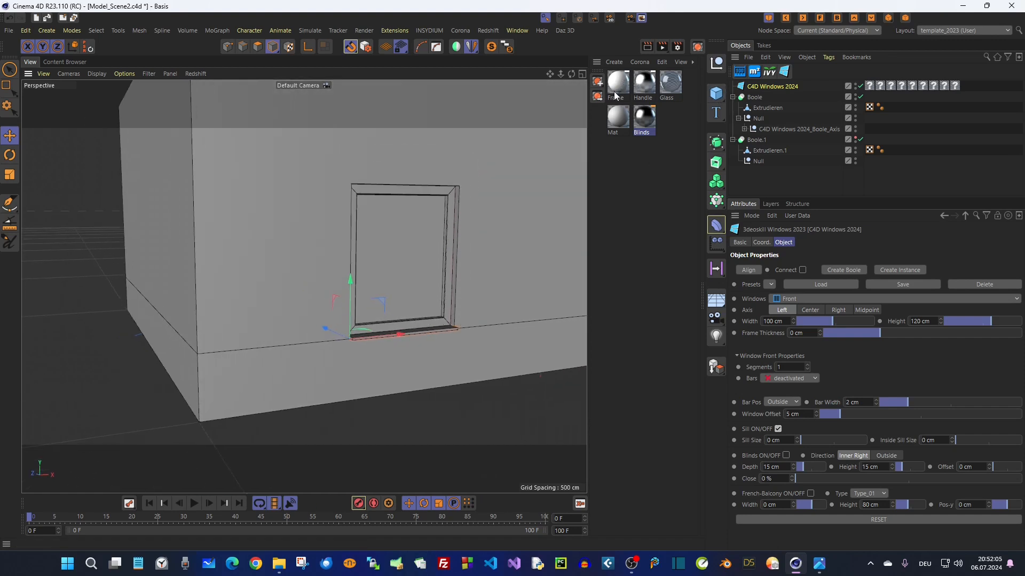
mouse_move(426, 267)
left_mouse_down("alt")
mouse_move(403, 257)
mouse_move(417, 268)
left_mouse_up("alt")
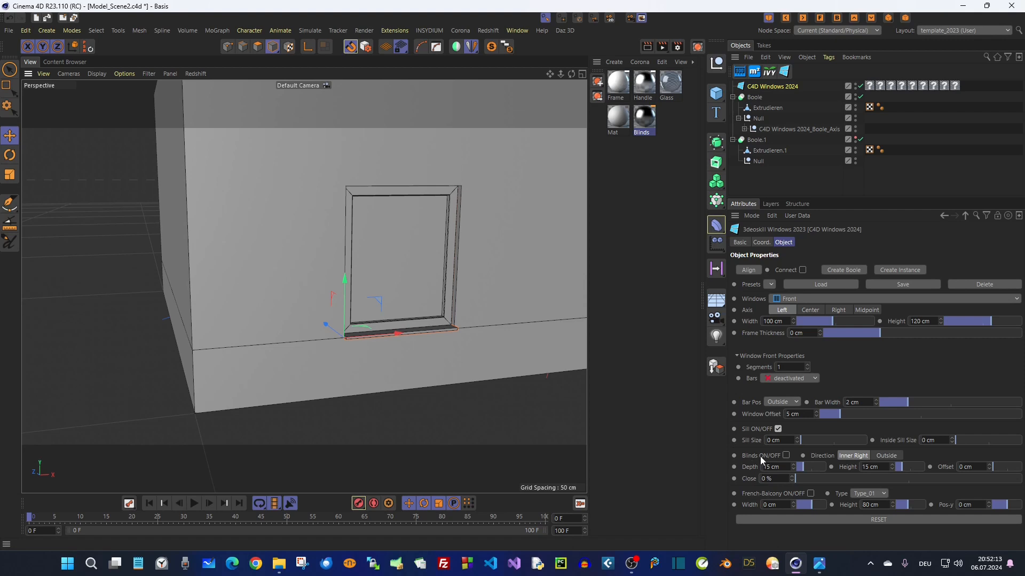
Try the Round window type and settle on the Rectangle type for the window in the wall opening
left_click(793, 300)
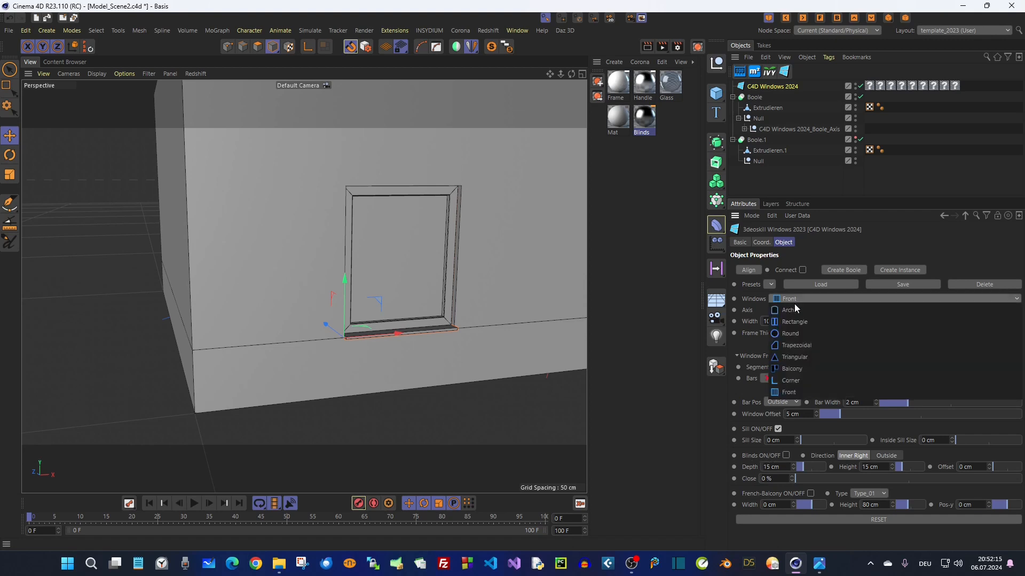
left_click(799, 333)
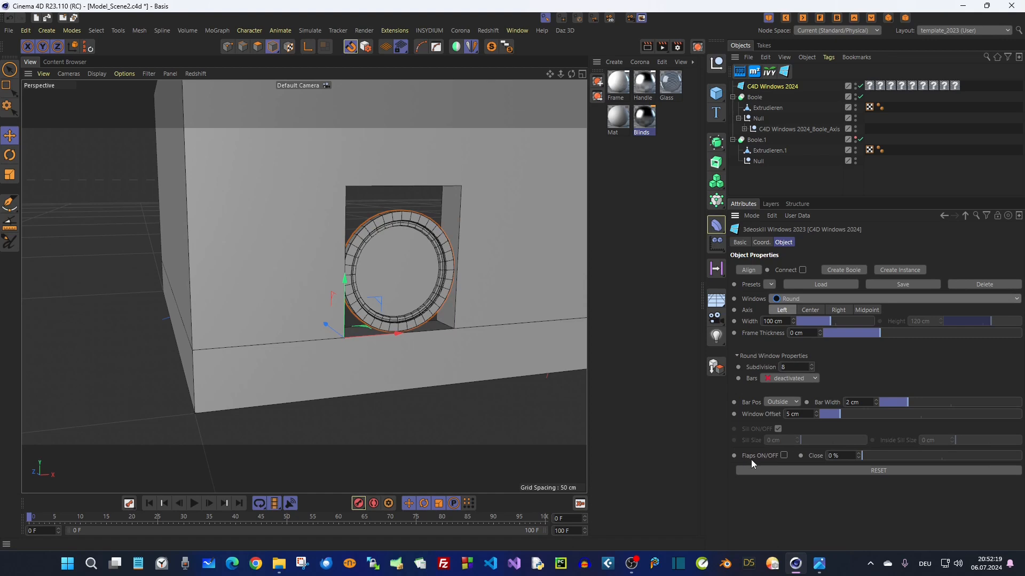
left_click(791, 299)
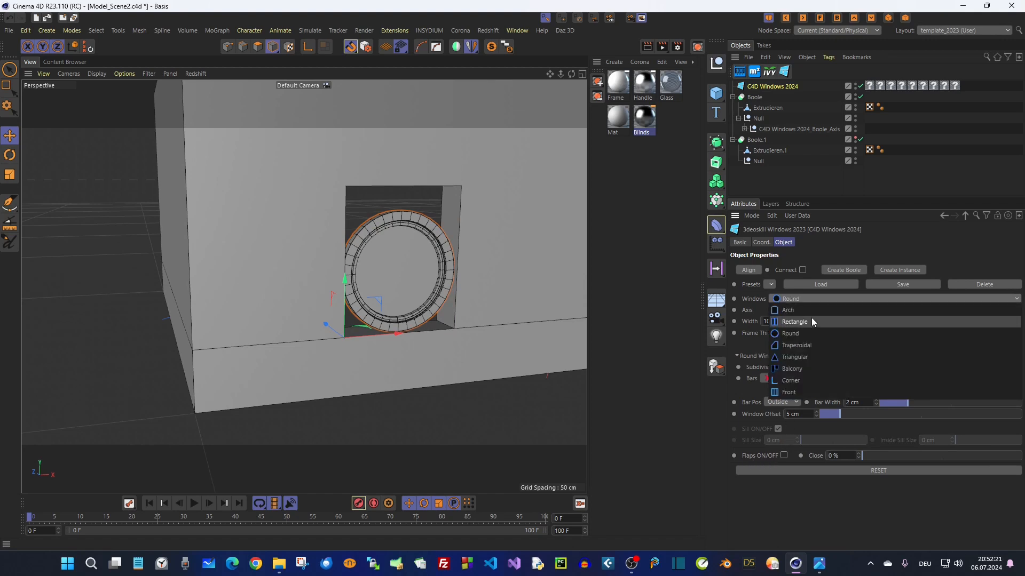
left_click(792, 320)
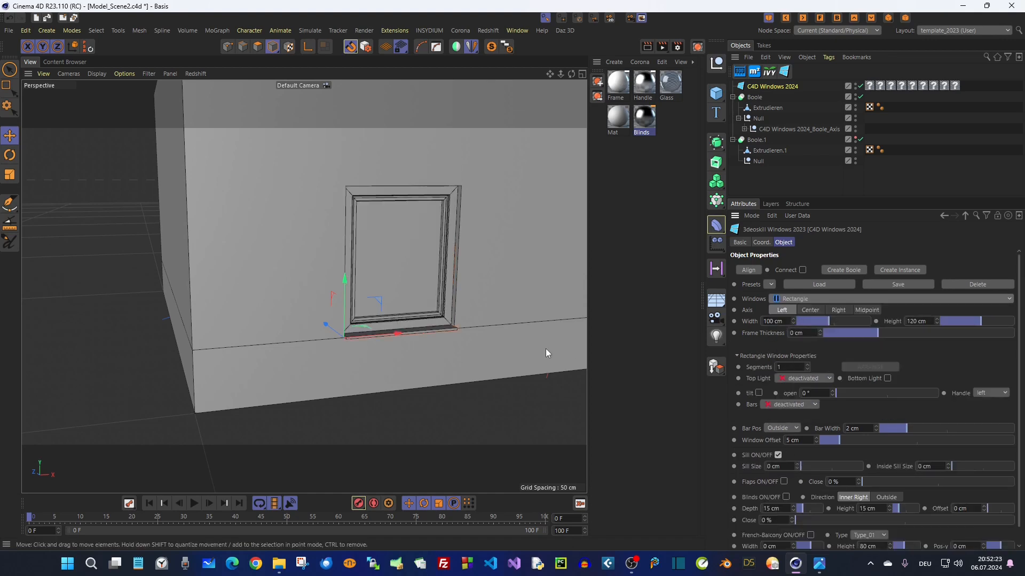
Turn on the rectangle window's blinds and inspect the blinds box from outside
scroll(753, 484, "down", 1)
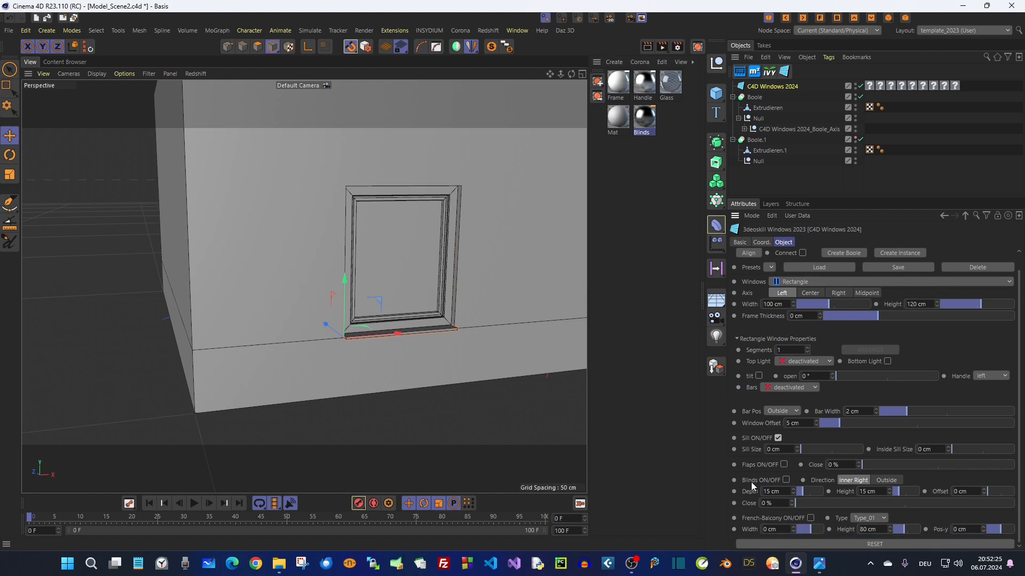
left_click(787, 479)
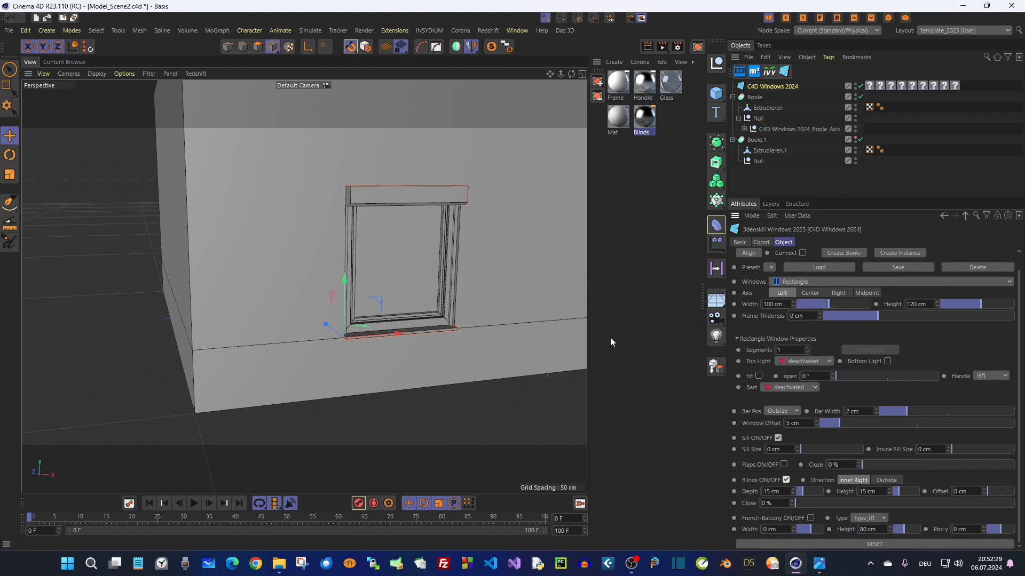
scroll(422, 196, "up", 3)
left_click_drag(475, 188, 441, 178, "alt")
scroll(483, 188, "down", 3)
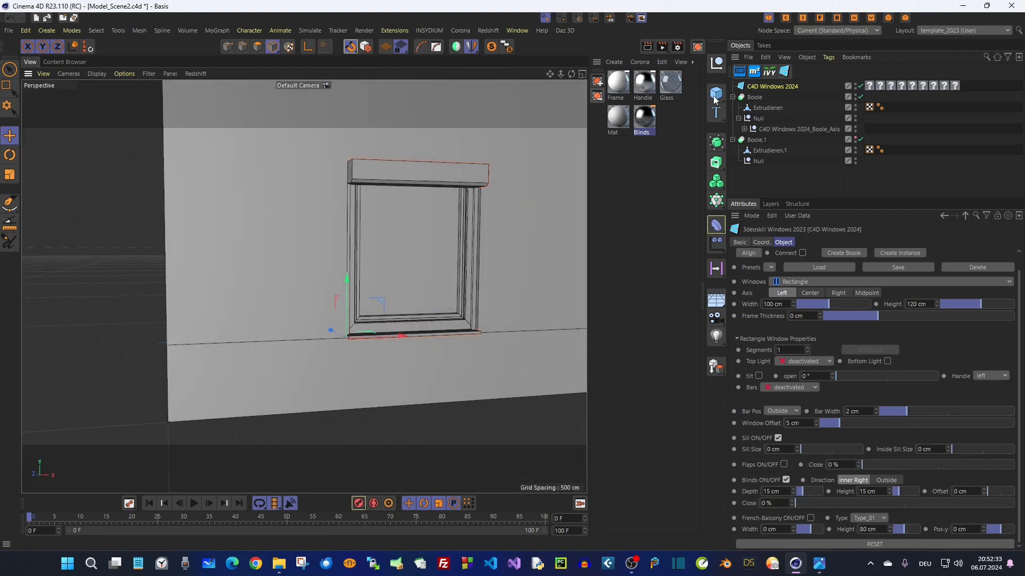
Assign the Frame material to the window's first material tag and the Glass material to the Glass tag, checking which parts the remaining tags cover
left_click_drag(860, 90, 869, 86)
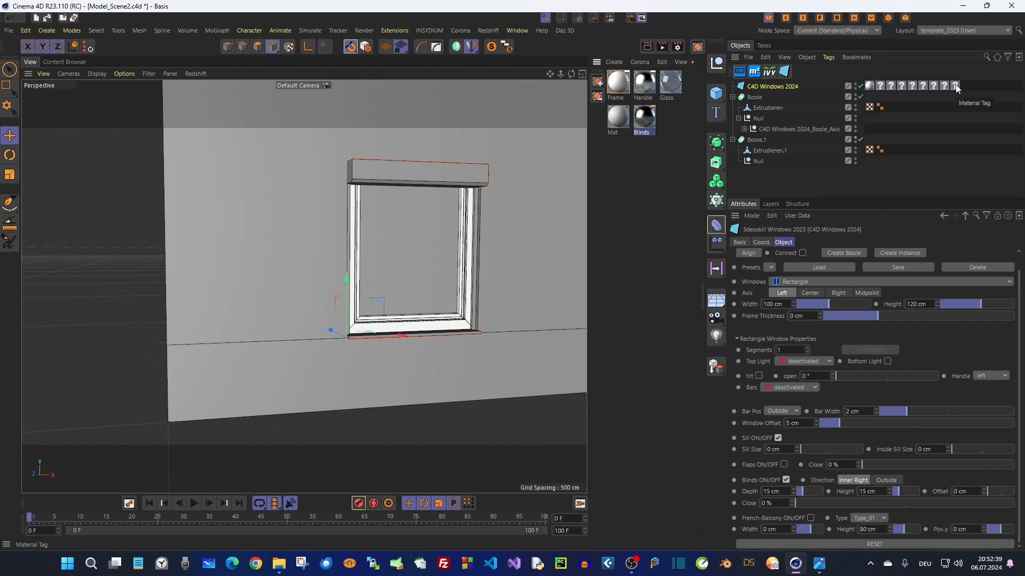
left_click(880, 86)
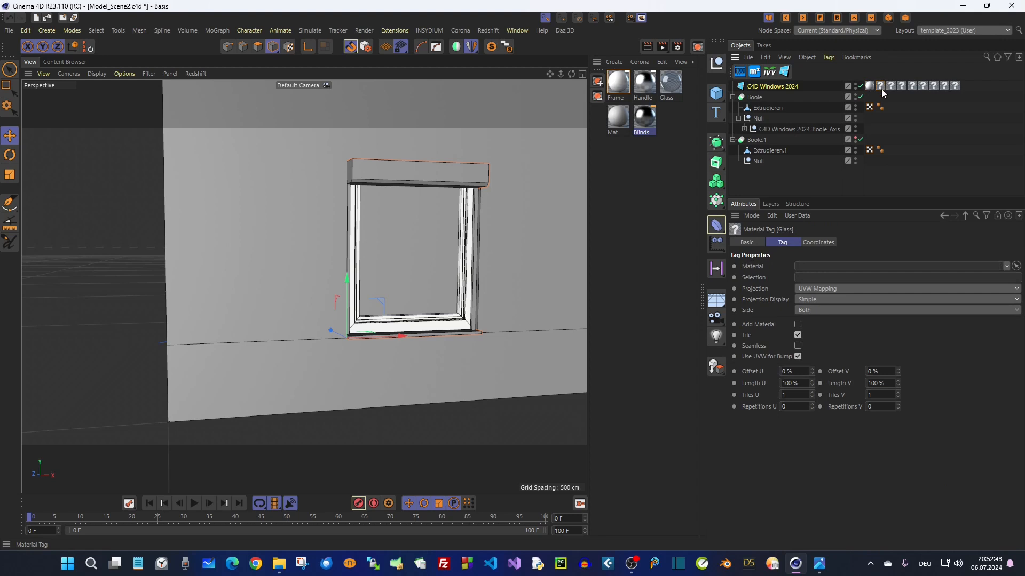
left_click(891, 86)
left_click(912, 86)
left_click(913, 85)
left_click(931, 86)
left_click(934, 85)
left_click(923, 85)
left_click(935, 85)
left_click(944, 85)
left_click(956, 86)
left_click(920, 86)
Assign the Blinds material to the window's Blinds tag and the Handle material to its Bars tag
left_click_drag(652, 133, 923, 84)
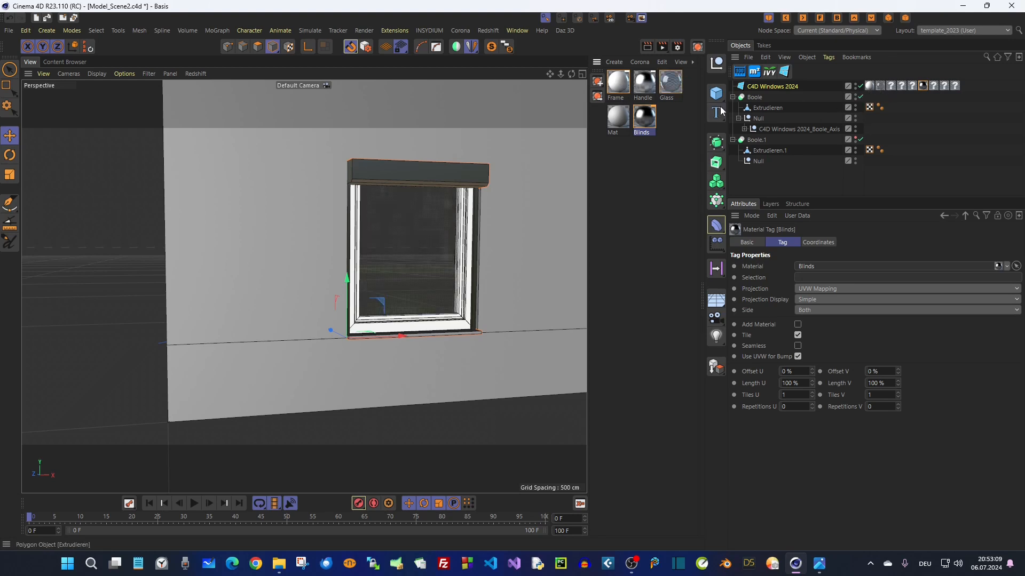
left_click_drag(652, 85, 891, 85)
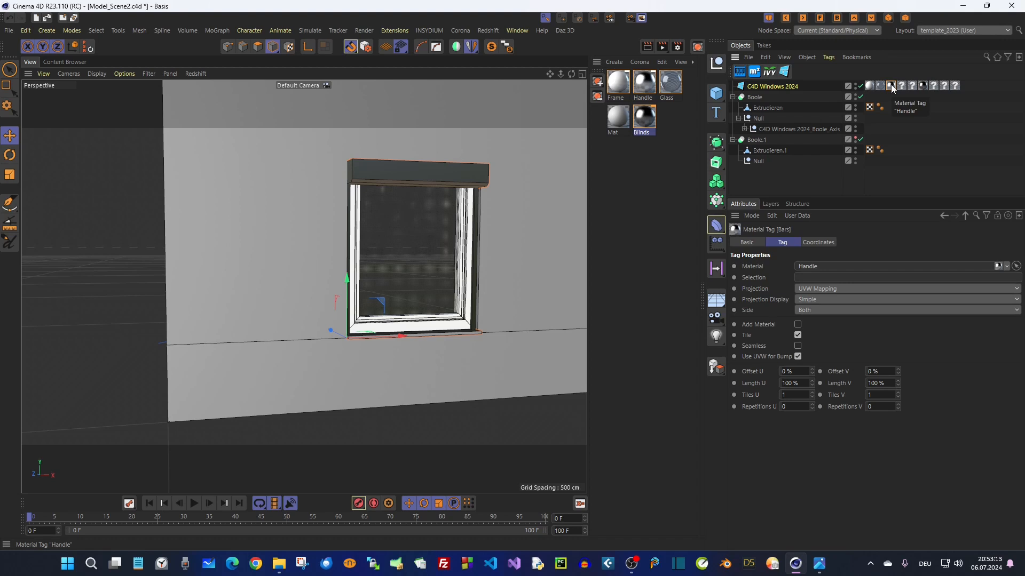
mouse_move(416, 224)
left_mouse_down("alt")
mouse_move(379, 235)
mouse_move(395, 215)
mouse_move(406, 226)
left_mouse_up("alt")
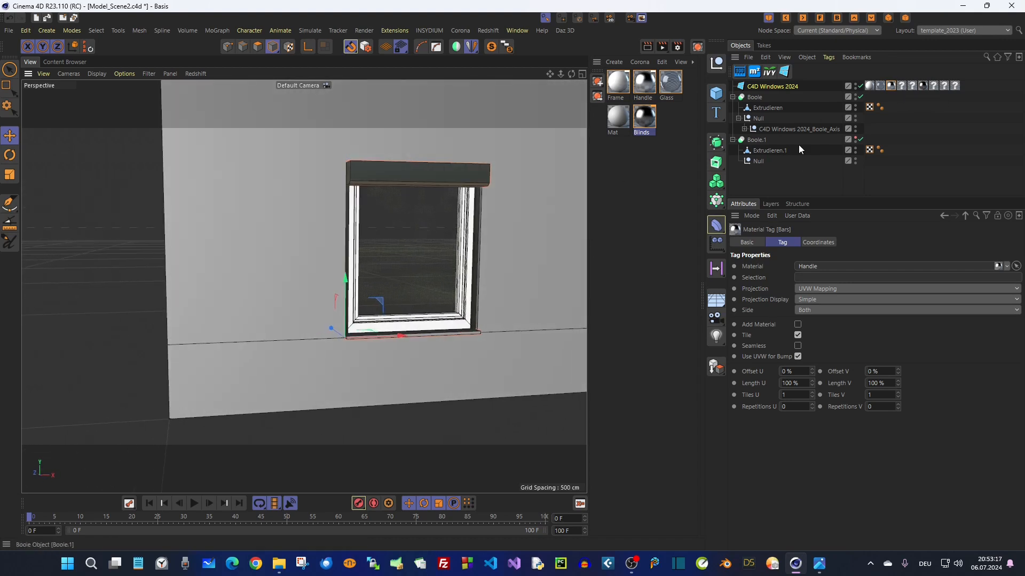
Reselect the window object and examine its blinds box and frame up close from below
left_click(772, 87)
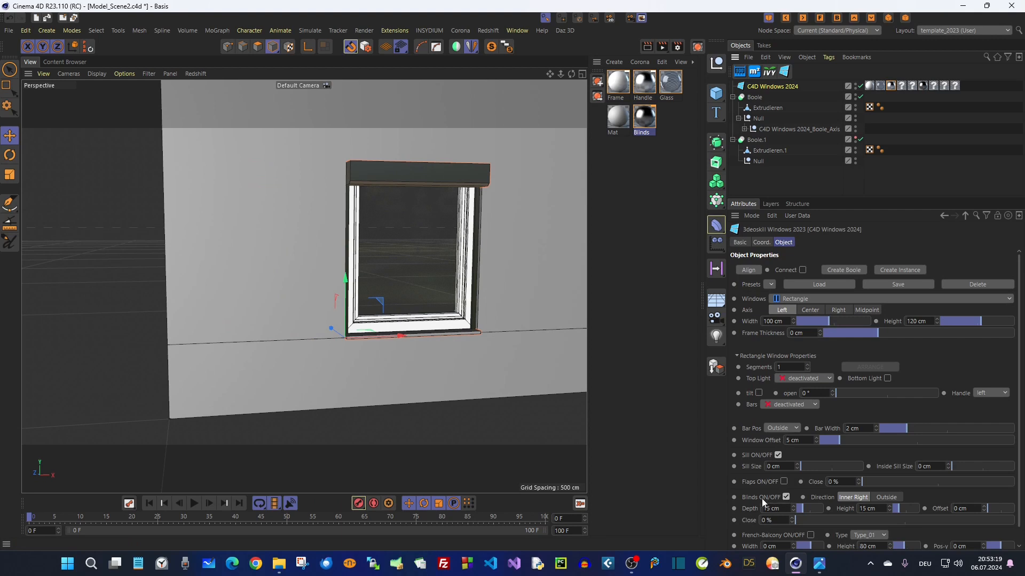
scroll(758, 498, "down", 1)
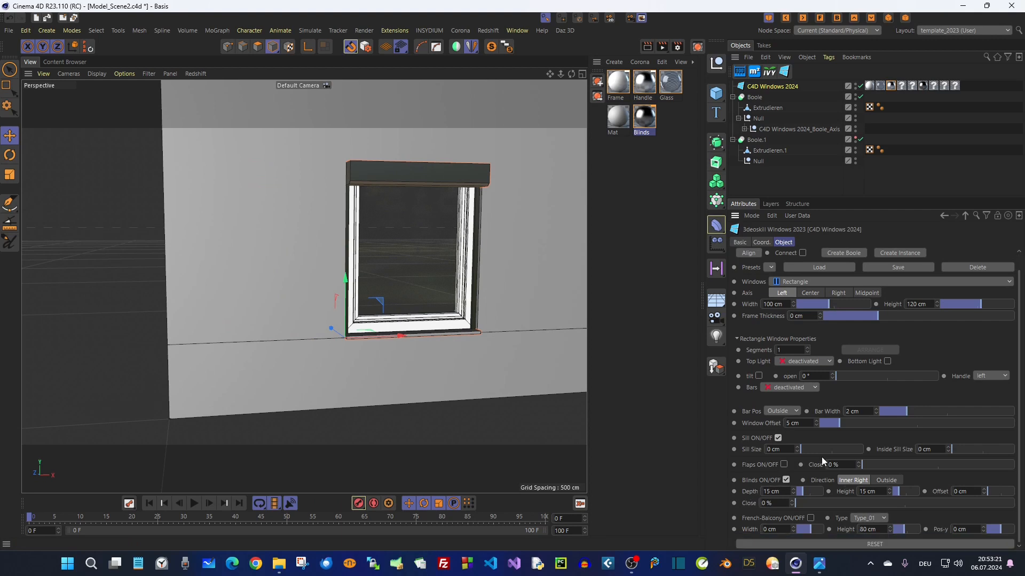
scroll(483, 169, "up", 3)
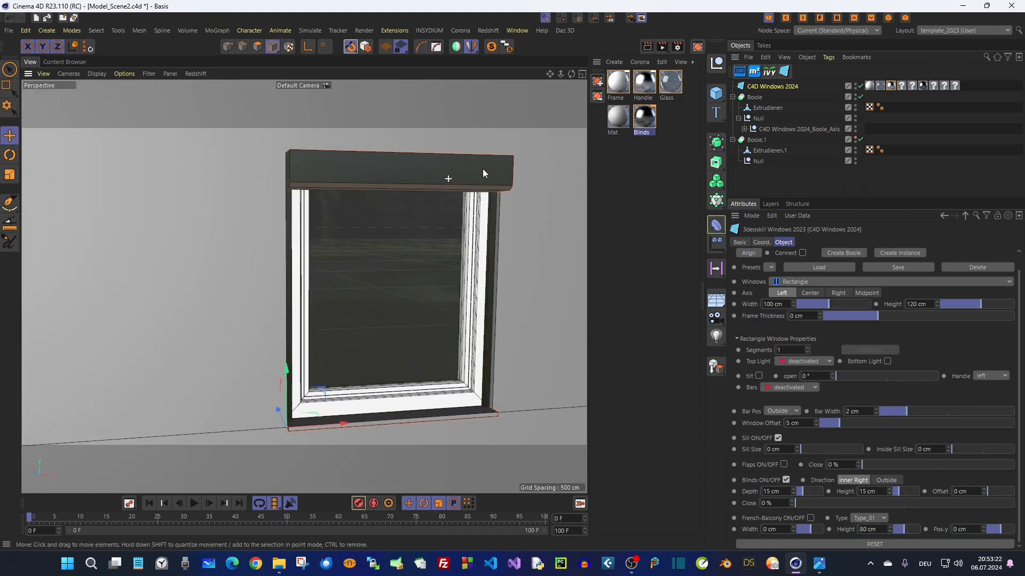
left_click_drag(483, 169, 520, 197, "alt")
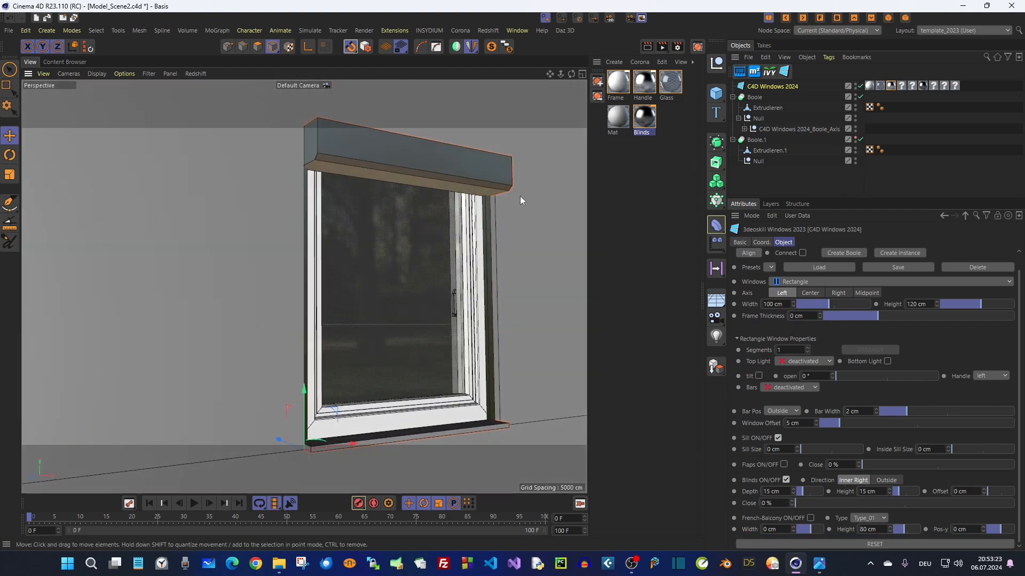
Increase the Window Offset to 16.4 cm and the blinds Offset to 7.4 cm, inspecting the blinds' guide rail
left_click_drag(838, 425, 884, 420)
left_click_drag(991, 491, 989, 491)
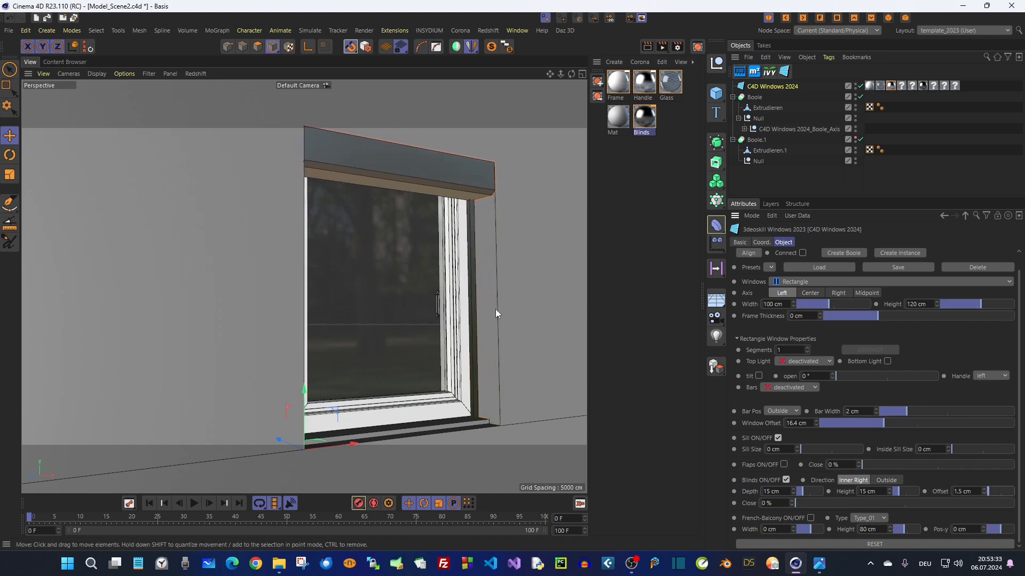
scroll(495, 277, "up", 6)
left_click_drag(492, 155, 512, 160, "alt")
left_click_drag(995, 488, 991, 489)
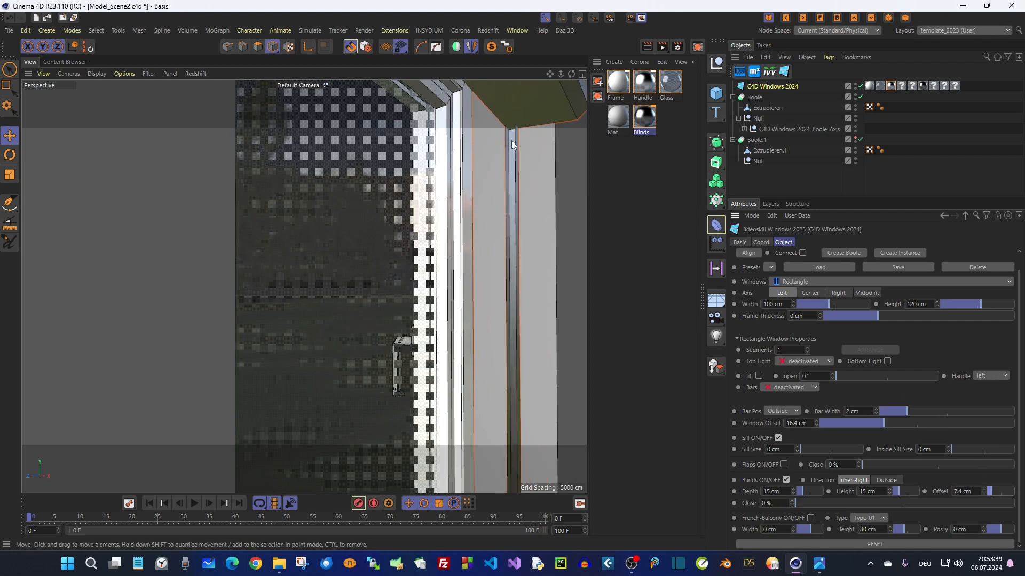
left_click_drag(520, 154, 522, 201, "alt")
scroll(488, 162, "down", 5)
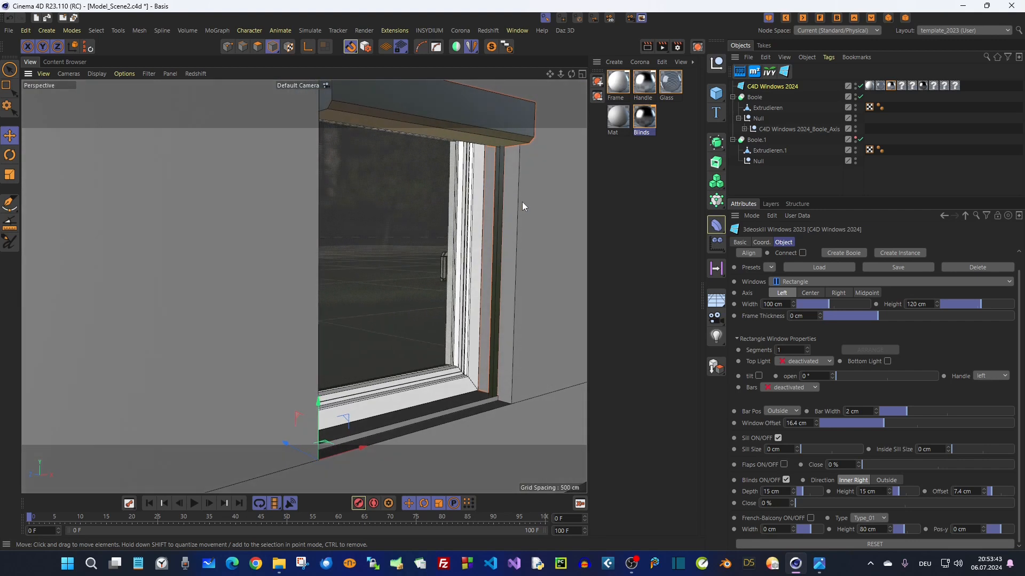
scroll(514, 356, "up", 4)
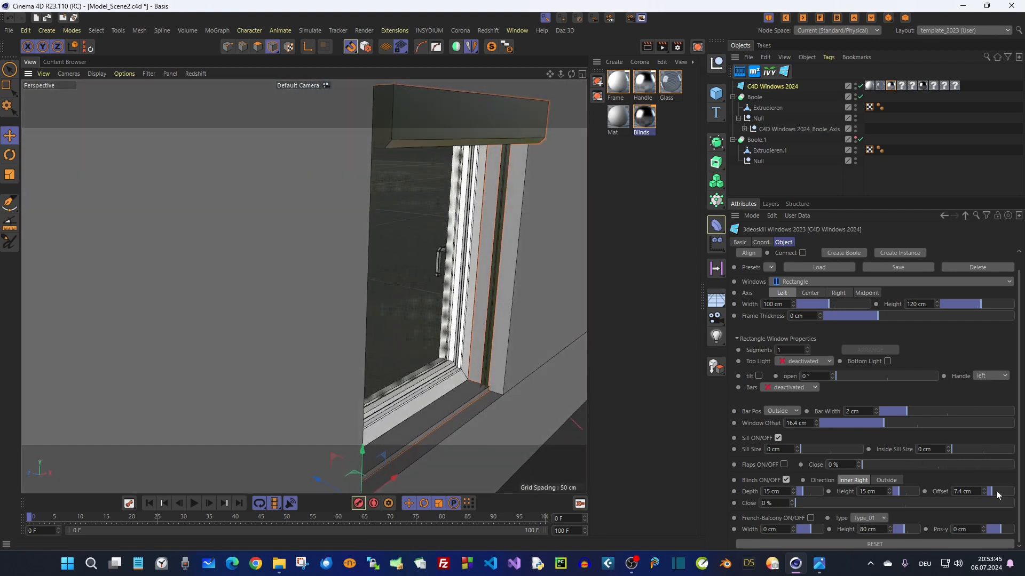
Return the blinds Offset to 0 cm and the Window Offset to 5 cm
left_click_drag(992, 492, 987, 494)
left_click_drag(444, 285, 408, 276, "alt")
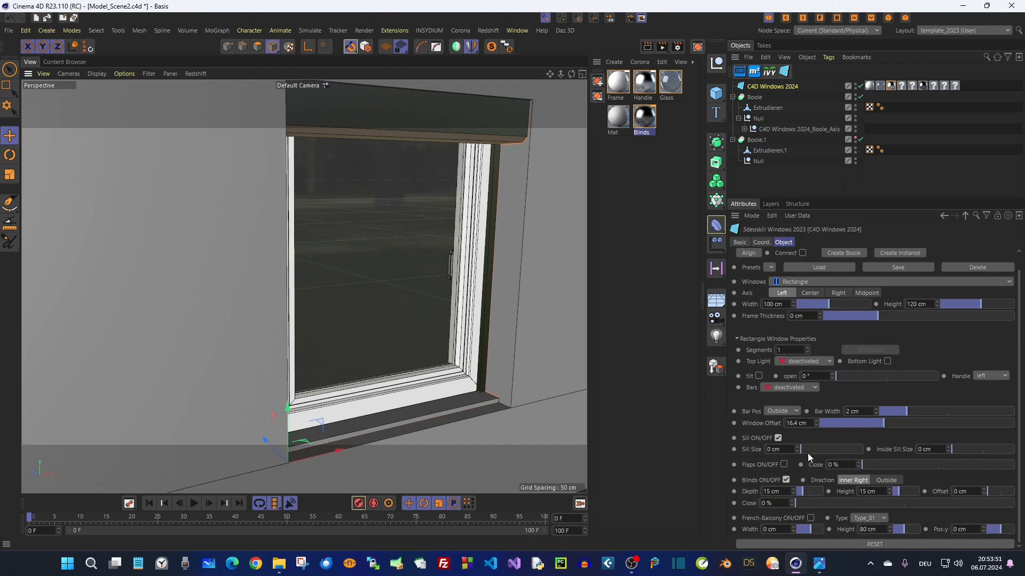
double_click(803, 423)
type("5")
key("Return")
left_click_drag(428, 218, 441, 193, "alt")
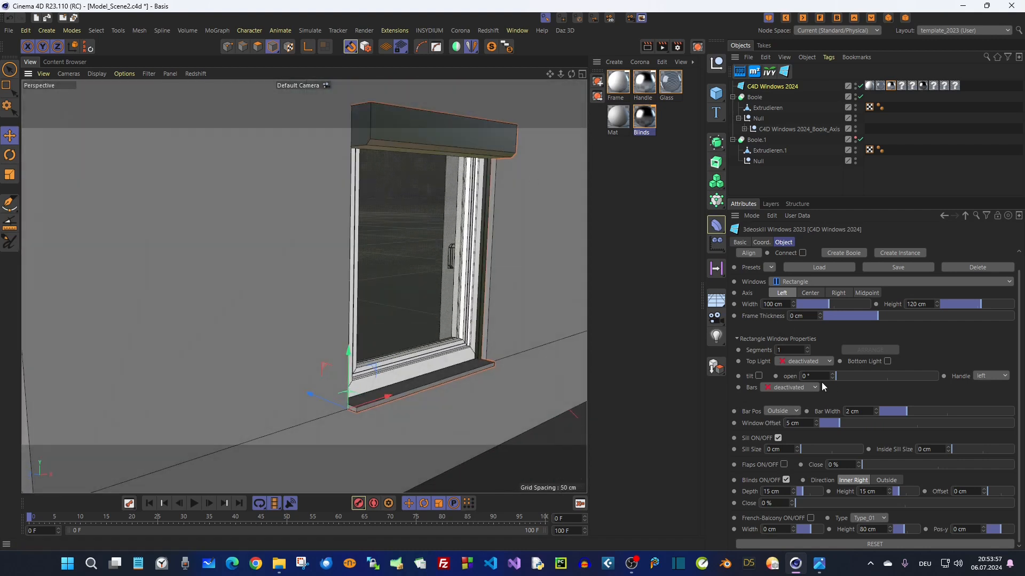
Set the Window Offset to 10.1 cm and try a blinds Depth of 18.9 cm with a Height of 13.6 cm
left_click_drag(841, 422, 859, 423)
left_click_drag(799, 492, 805, 490)
left_click_drag(892, 494, 898, 493)
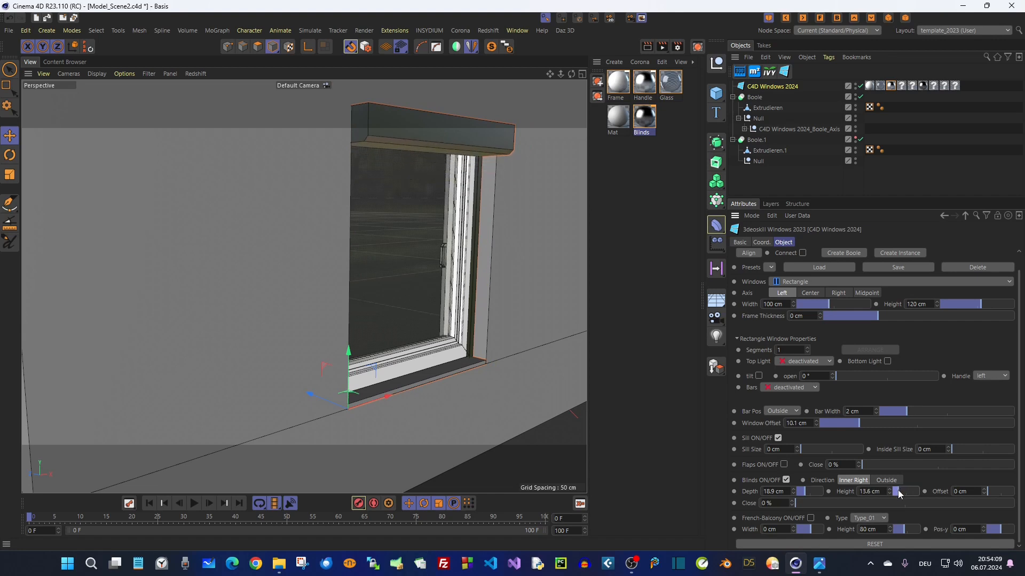
Reset the blinds Height and Depth to their default 15 cm
right_click(890, 493)
right_click(793, 494)
scroll(472, 249, "down", 1)
mouse_move(435, 155)
left_mouse_down("alt")
mouse_move(431, 147)
mouse_move(428, 158)
left_mouse_up("alt")
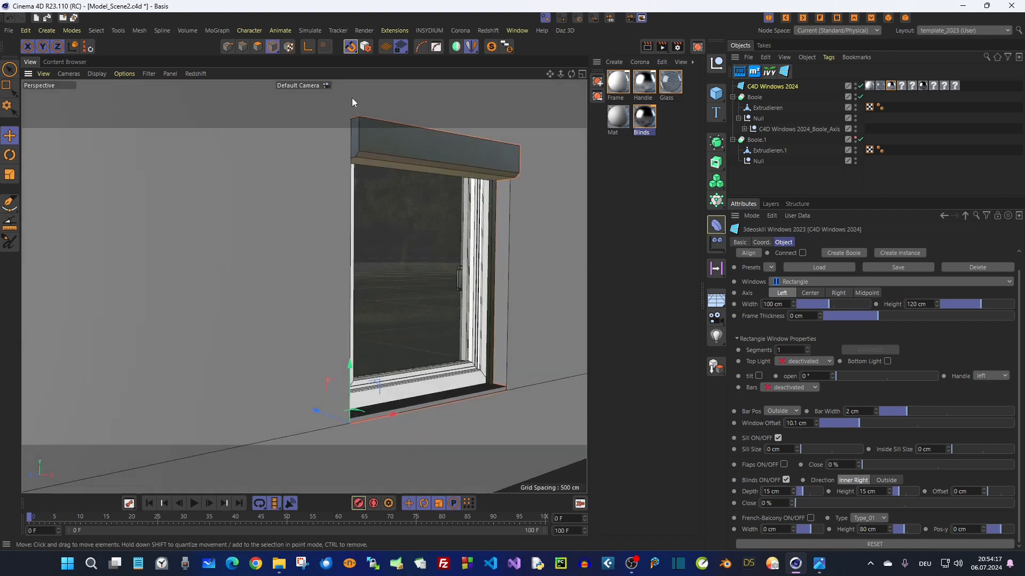
Switch the blinds Direction to Outside and set the Window Offset to 9 cm, inspecting the guide rails against the wall
left_click(882, 479)
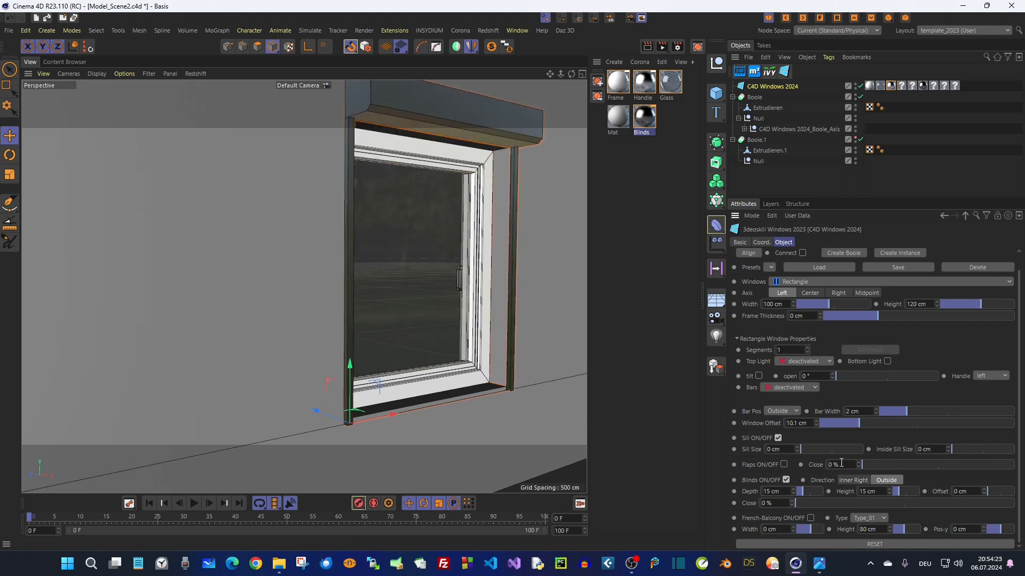
mouse_move(857, 424)
left_mouse_down()
mouse_move(885, 419)
mouse_move(829, 428)
mouse_move(861, 424)
mouse_move(844, 422)
left_mouse_up()
left_click_drag(303, 170, 206, 173, "alt")
scroll(373, 98, "up", 6)
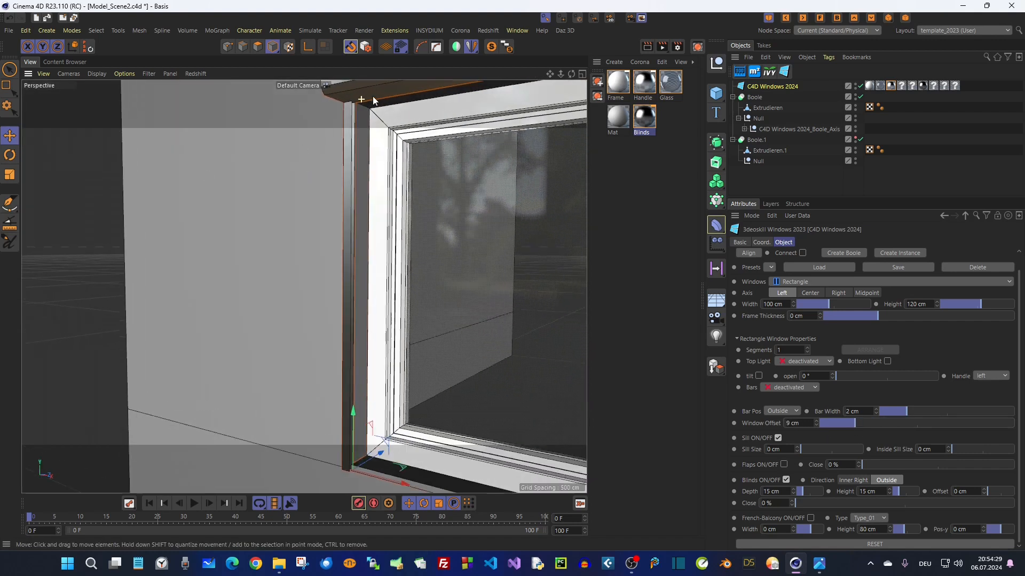
scroll(361, 99, "up", 1)
left_click_drag(309, 135, 371, 155, "alt")
scroll(276, 176, "down", 5)
mouse_move(319, 191)
left_mouse_down("alt")
mouse_move(310, 175)
mouse_move(319, 249)
mouse_move(310, 233)
mouse_move(324, 246)
mouse_move(318, 190)
left_mouse_up("alt")
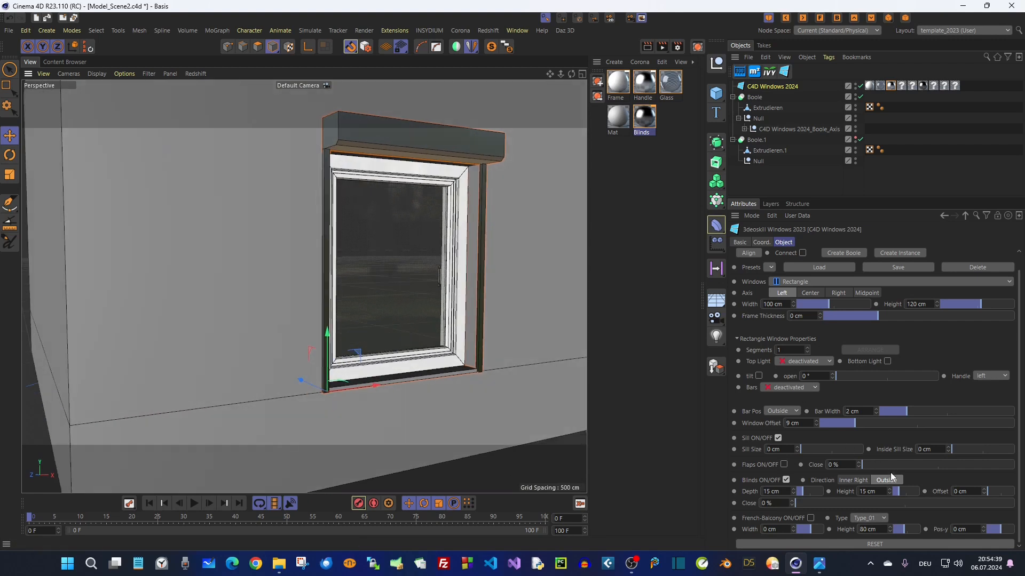
Switch the blinds Direction to Inner Right and close the blinds to 73 %, viewing the slats from both sides
left_click(851, 480)
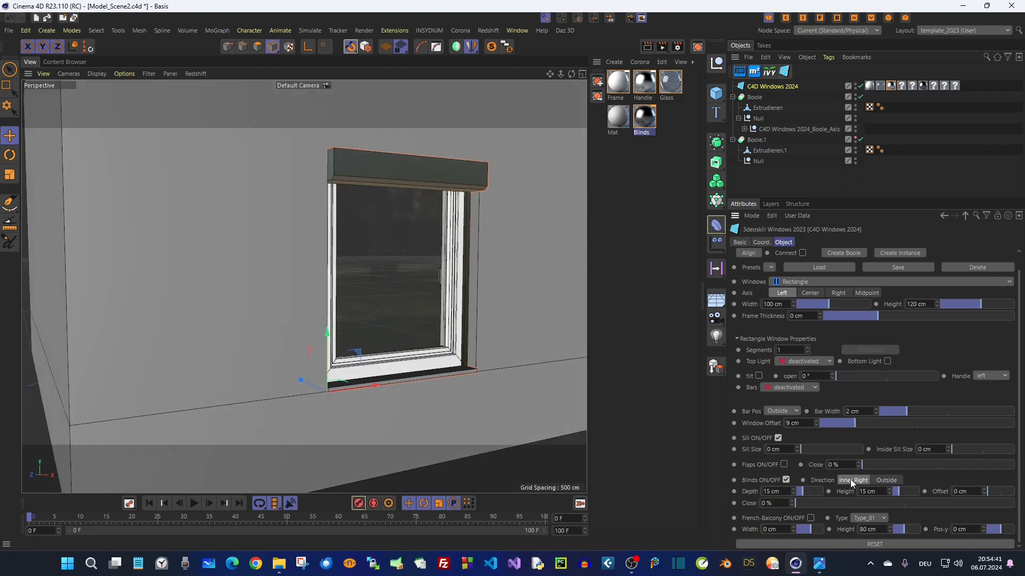
left_click_drag(800, 504, 953, 499)
scroll(472, 206, "up", 5)
left_click_drag(560, 164, 348, 165, "alt")
left_click_drag(348, 178, 347, 181, "alt")
scroll(270, 229, "down", 5)
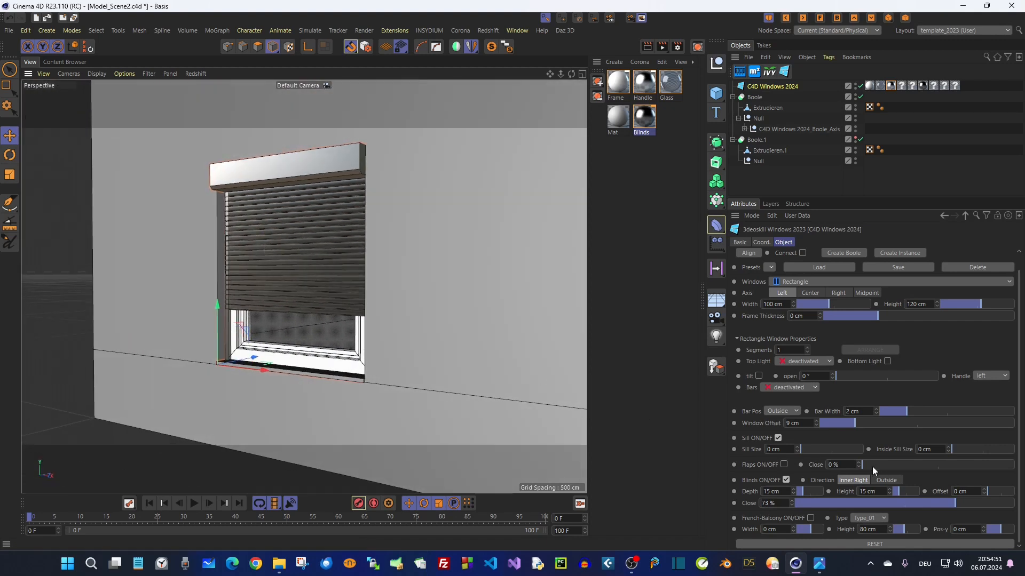
Set the blinds' Close value to 41 % and view the window in the building wall
left_click_drag(965, 504, 885, 478)
left_click_drag(300, 260, 414, 281, "alt")
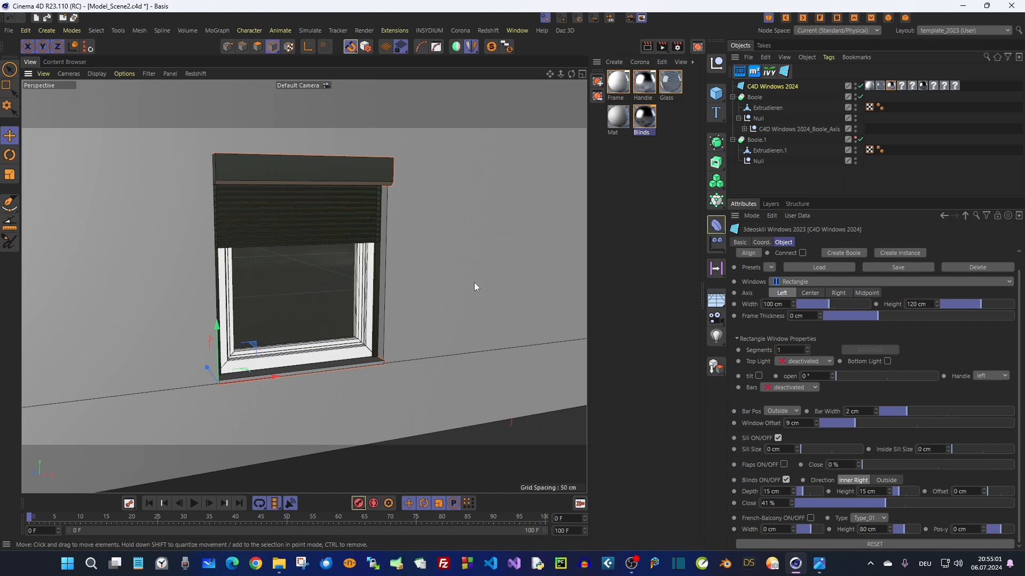
scroll(435, 250, "down", 5)
middle_click_drag(390, 257, 411, 271, "alt")
left_click_drag(480, 247, 461, 246, "alt")
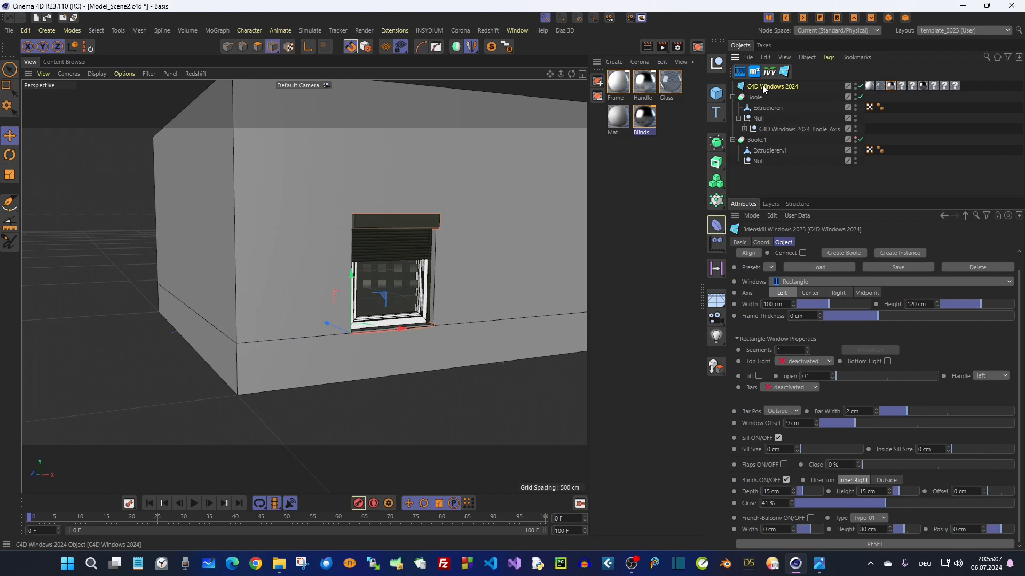
Change the window type to Corner and delete the old window cutter from the first Boole's Null
left_click(787, 281)
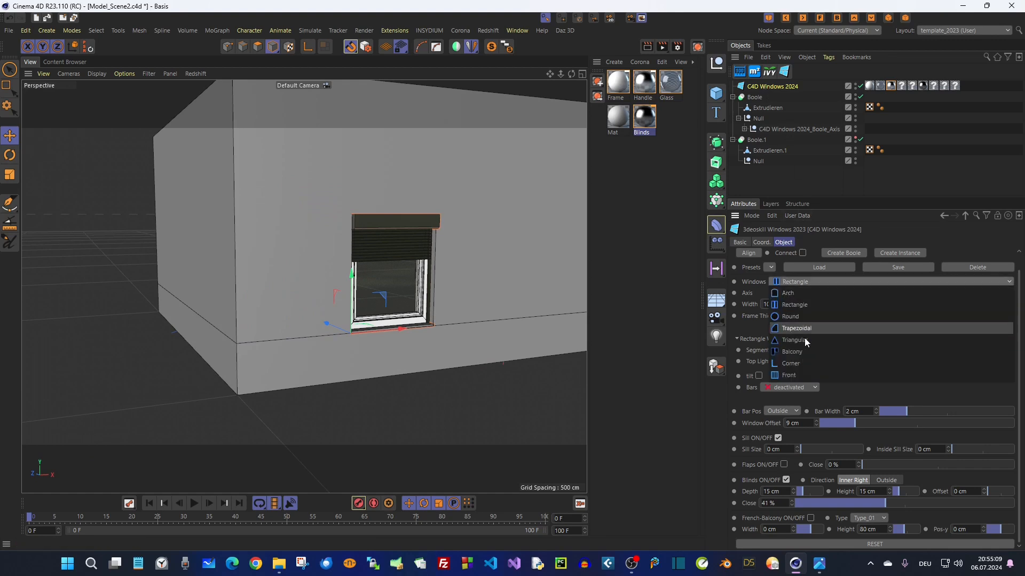
left_click(809, 364)
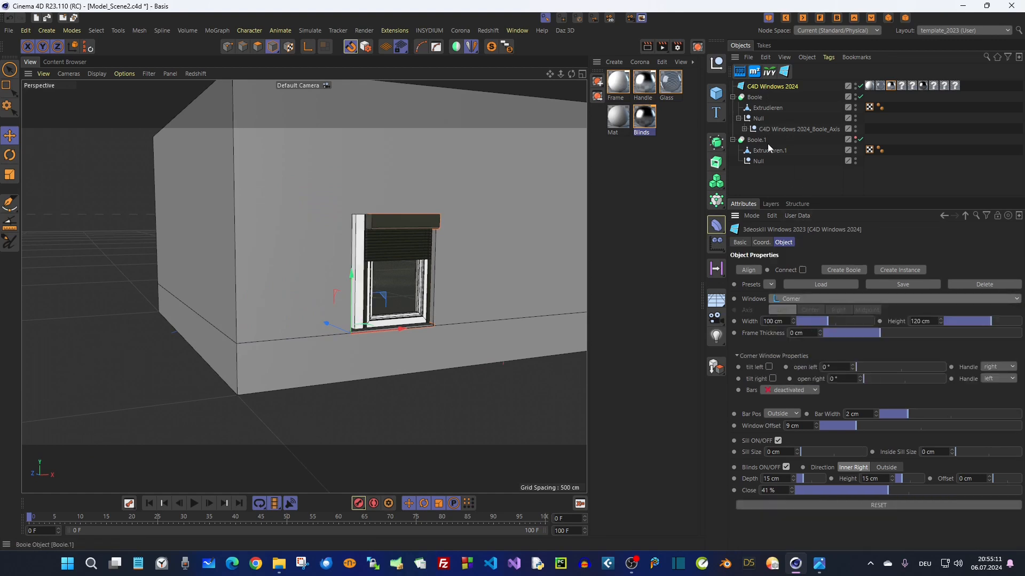
left_click(767, 131)
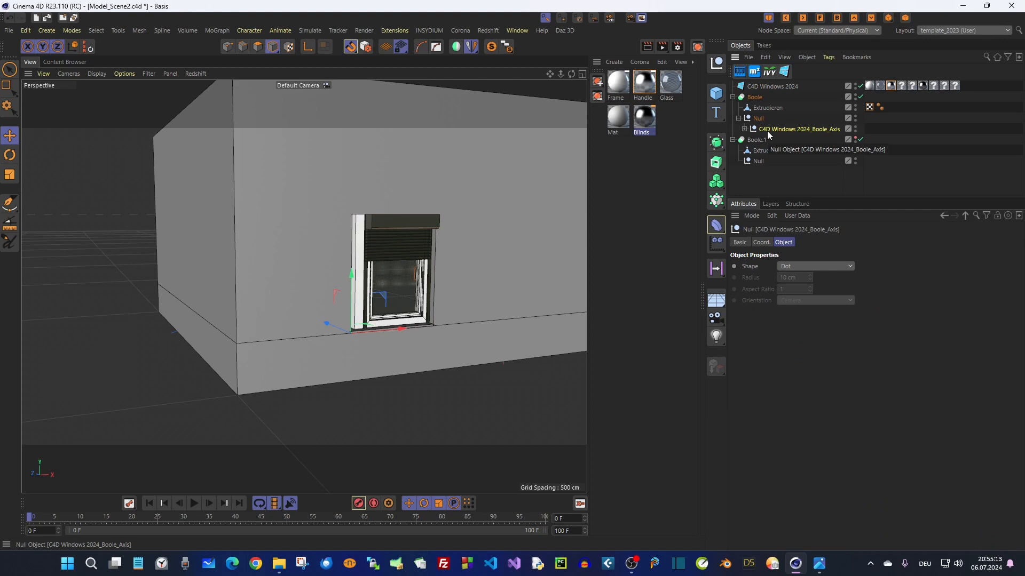
key("Delete")
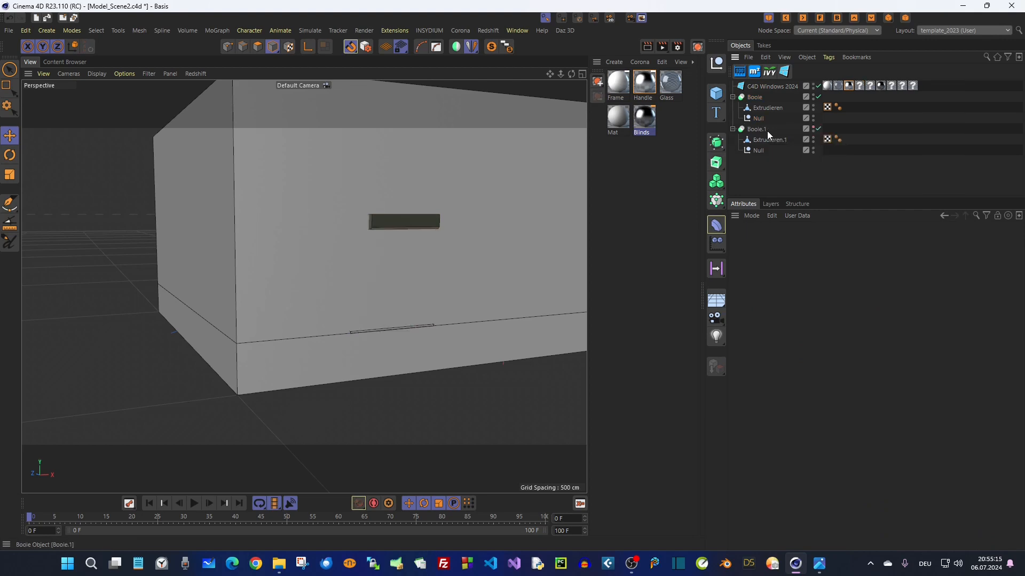
Move the corner window along the wall until its axis sits on the building's corner edge
left_click(761, 86)
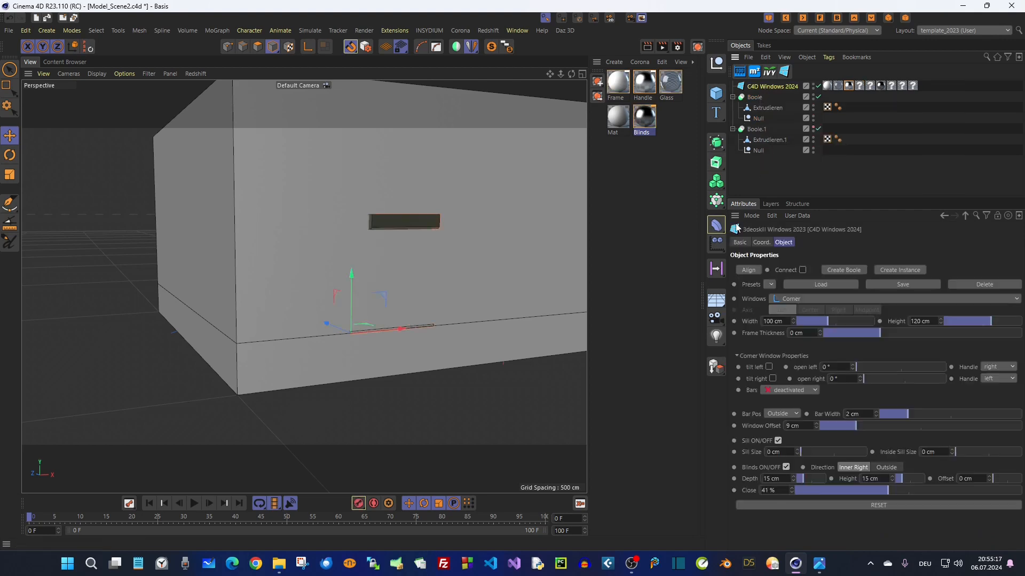
key("e")
left_click_drag(292, 351, 237, 347)
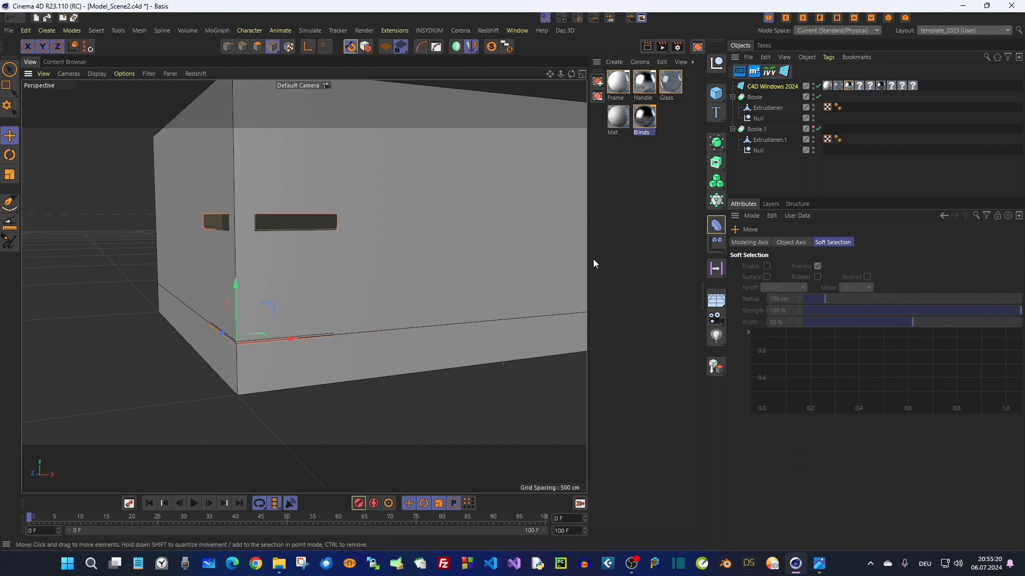
Create a Boole cutter for the corner window inside Boole.1's Null, and hide the first Boole
left_click(783, 85)
left_click(843, 270)
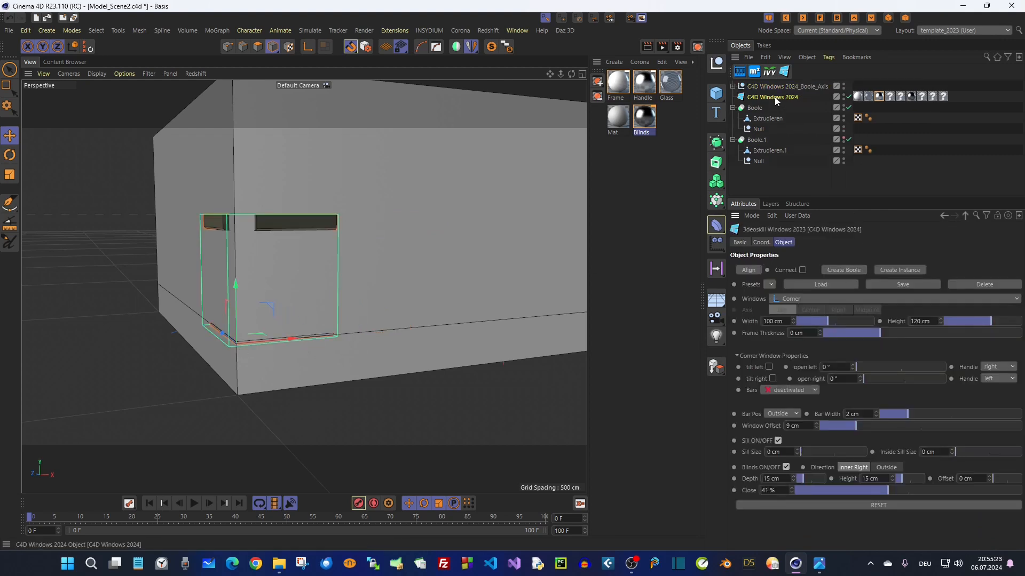
left_click_drag(773, 85, 756, 159)
left_click(855, 126)
double_click(854, 95)
Set the corner window's Window Offset to 10.2 cm
middle_click_drag(241, 250, 267, 223, "alt")
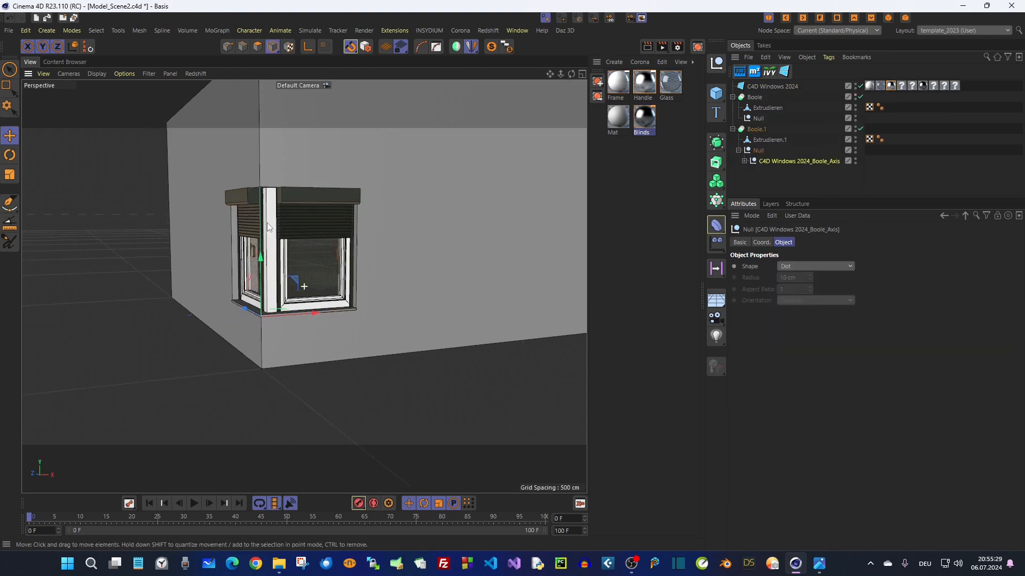
scroll(267, 222, "up", 8)
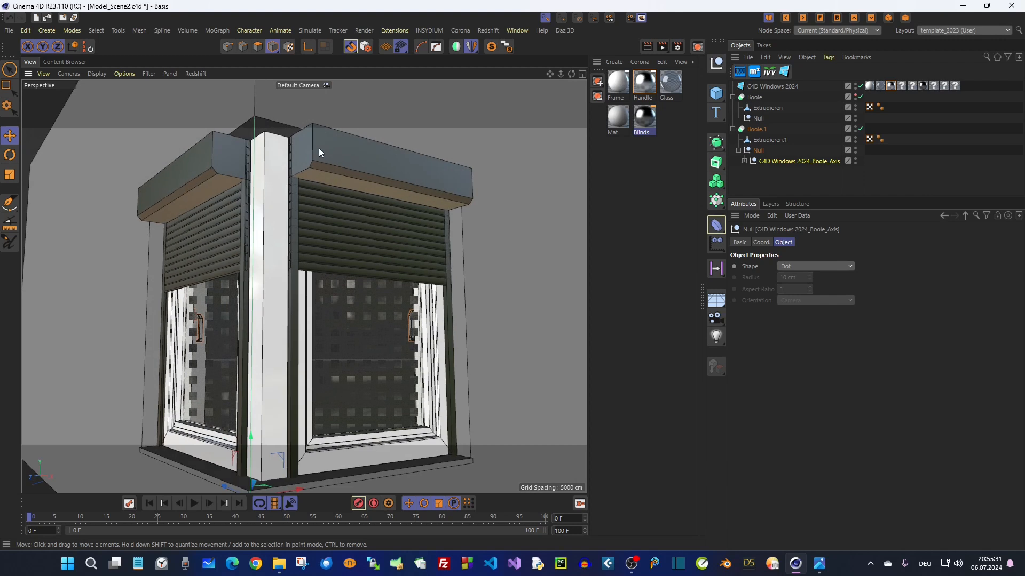
scroll(318, 148, "up", 10)
right_click_drag(312, 251, 292, 278, "alt")
left_click_drag(293, 278, 306, 261, "alt")
middle_click_drag(306, 260, 291, 237, "alt")
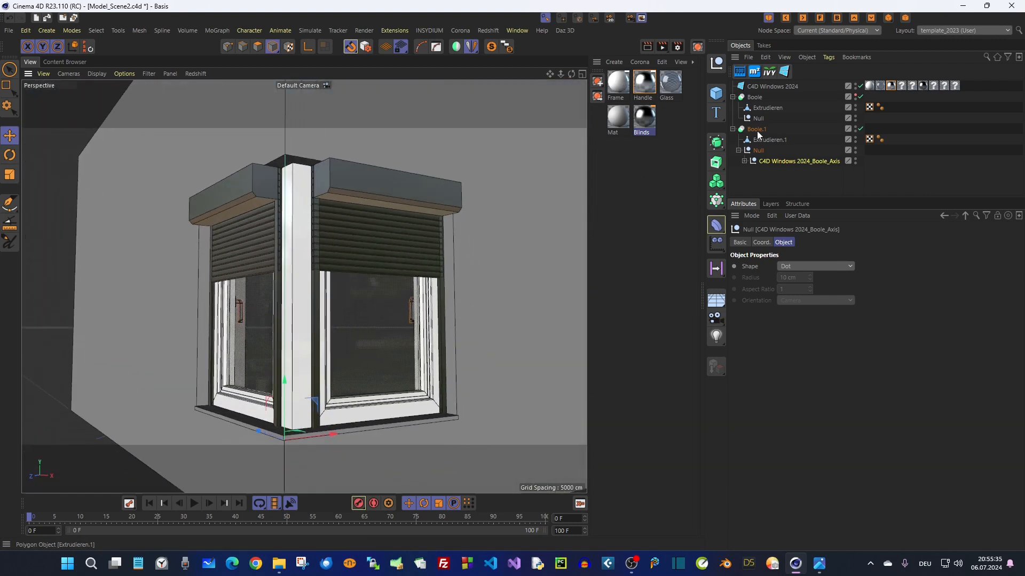
left_click(782, 86)
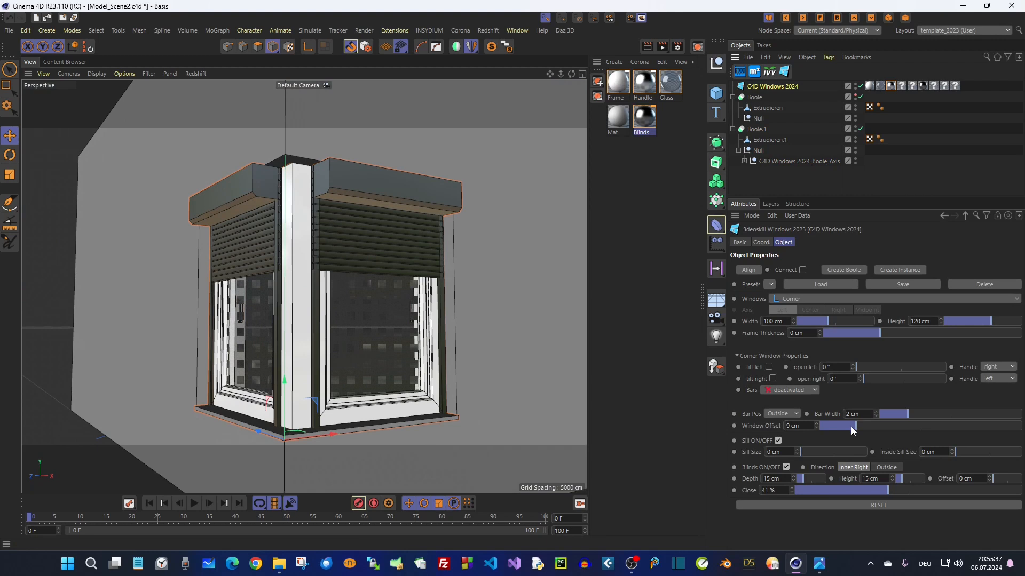
mouse_move(852, 424)
left_mouse_down()
mouse_move(928, 415)
mouse_move(809, 418)
mouse_move(860, 406)
left_mouse_up()
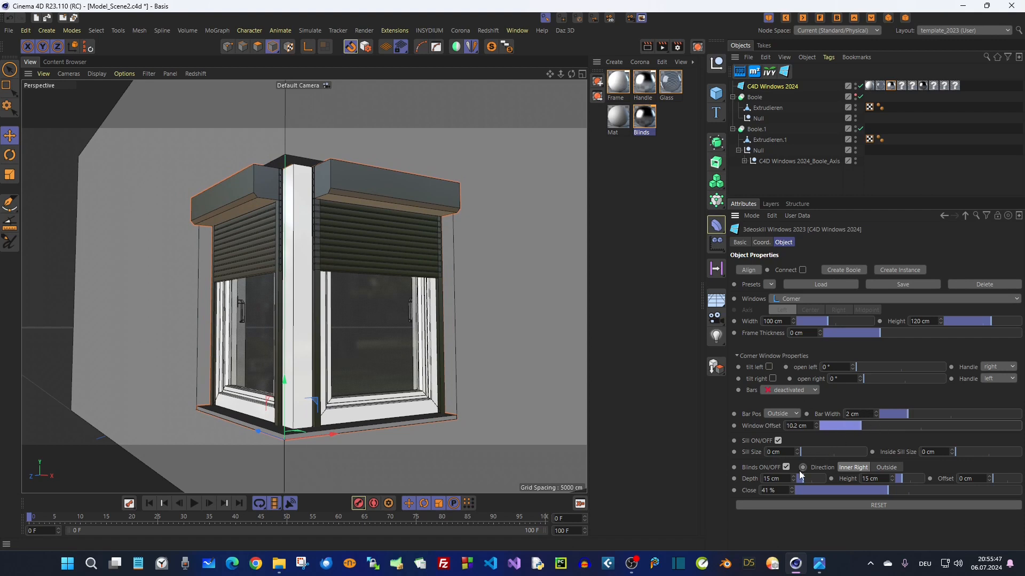
Switch the corner window's blinds Direction to Outside and inspect how the guide rails meet at the building corner
left_click(882, 466)
scroll(286, 341, "up", 10)
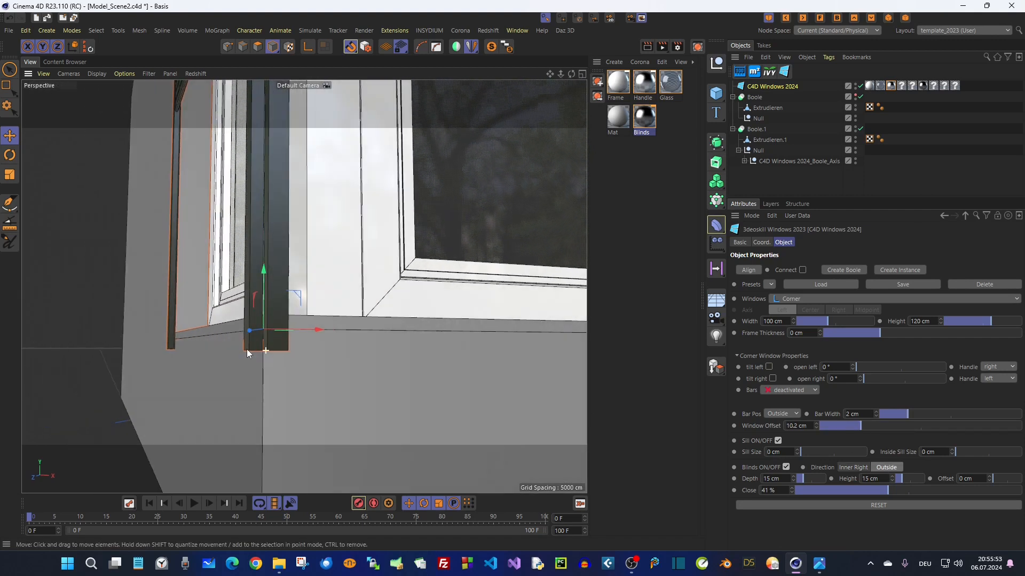
scroll(243, 345, "up", 6)
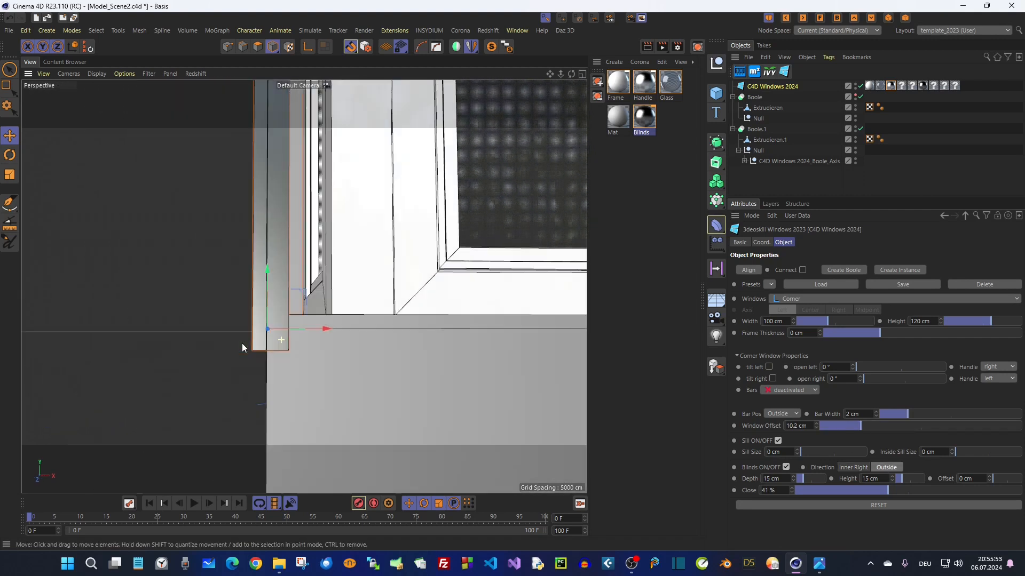
scroll(275, 341, "up", 8)
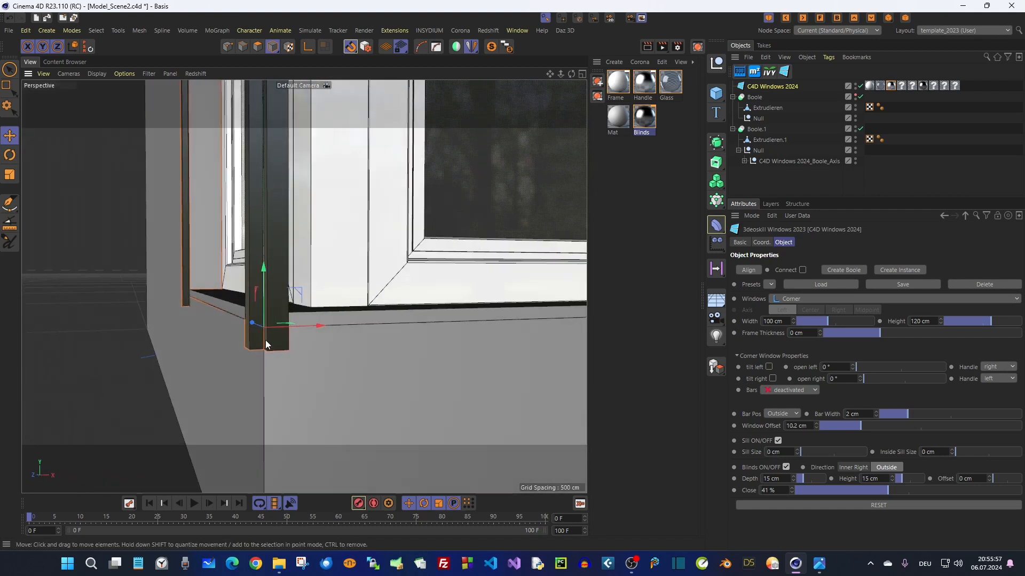
left_click_drag(264, 344, 423, 334, "alt")
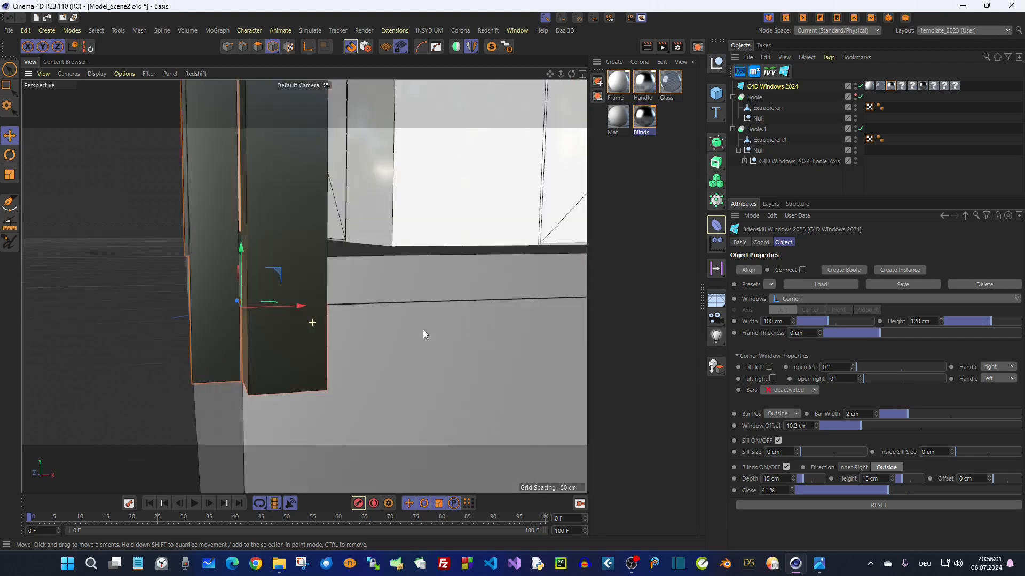
scroll(299, 348, "down", 7)
left_click_drag(334, 338, 184, 341, "alt")
key("o")
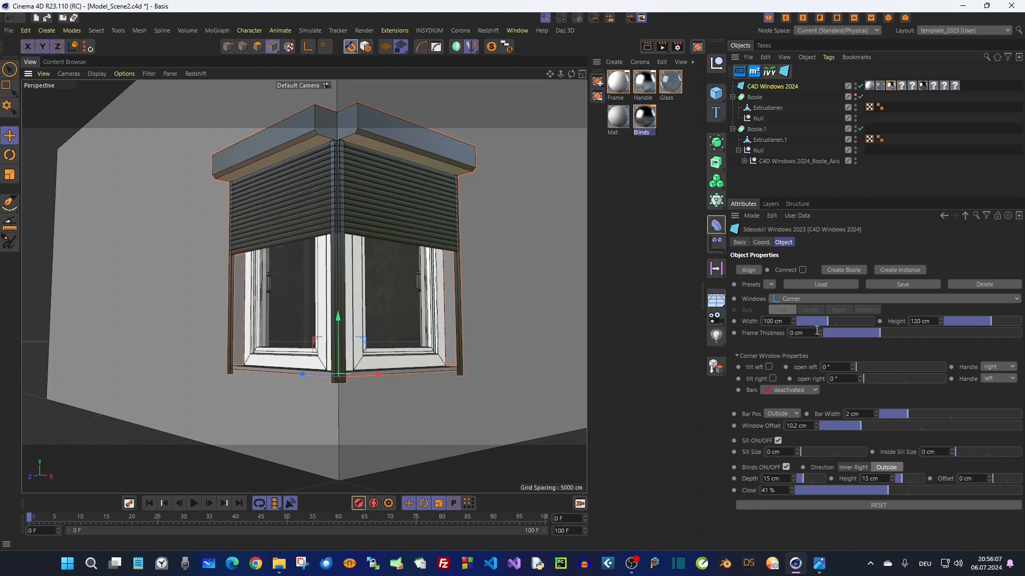
Change the window type to Trapezoidal, try the blinds Direction Inner Right and return it to Outside
left_click(808, 301)
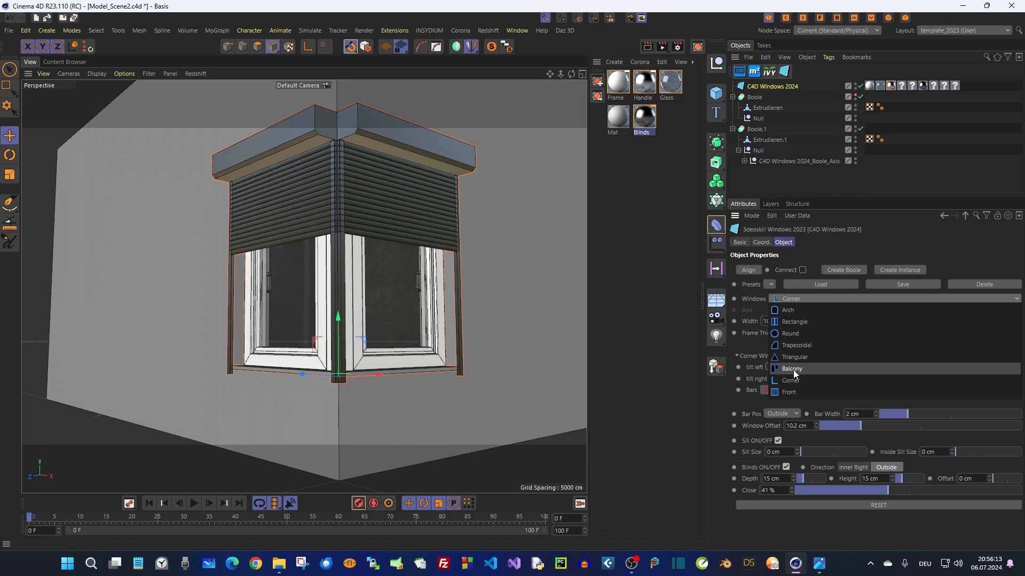
left_click(796, 345)
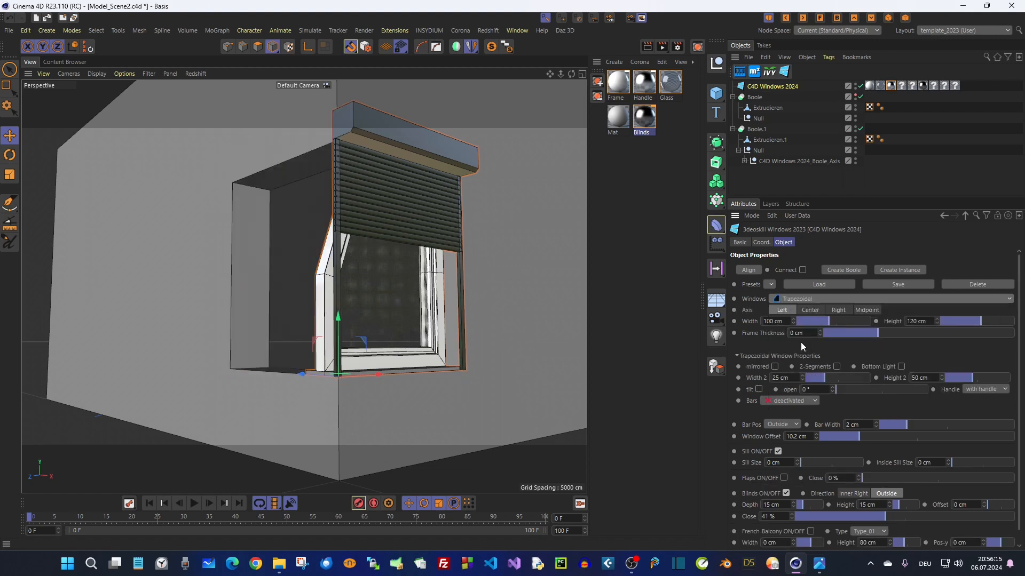
left_click_drag(403, 263, 454, 225, "alt")
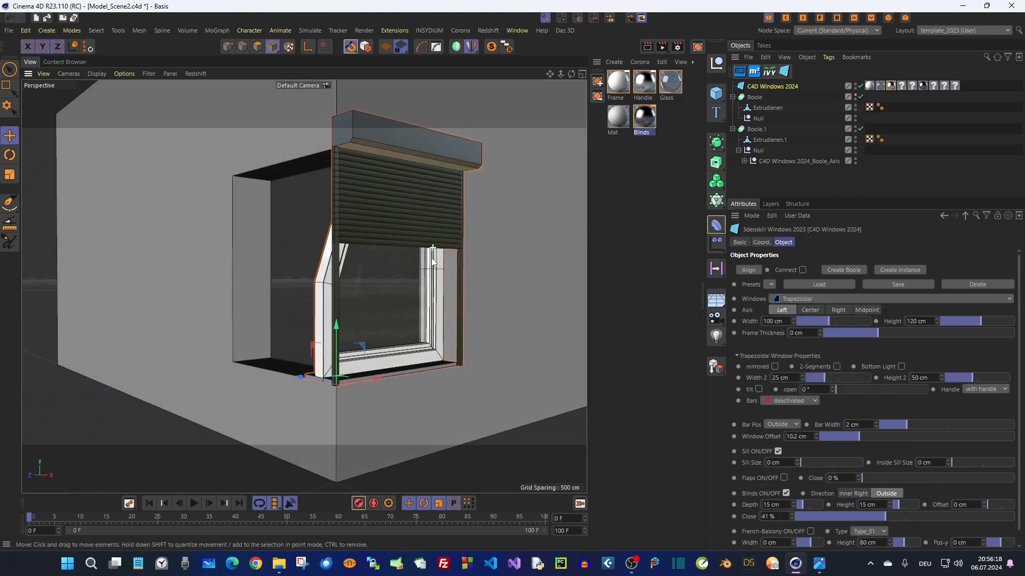
left_click(849, 494)
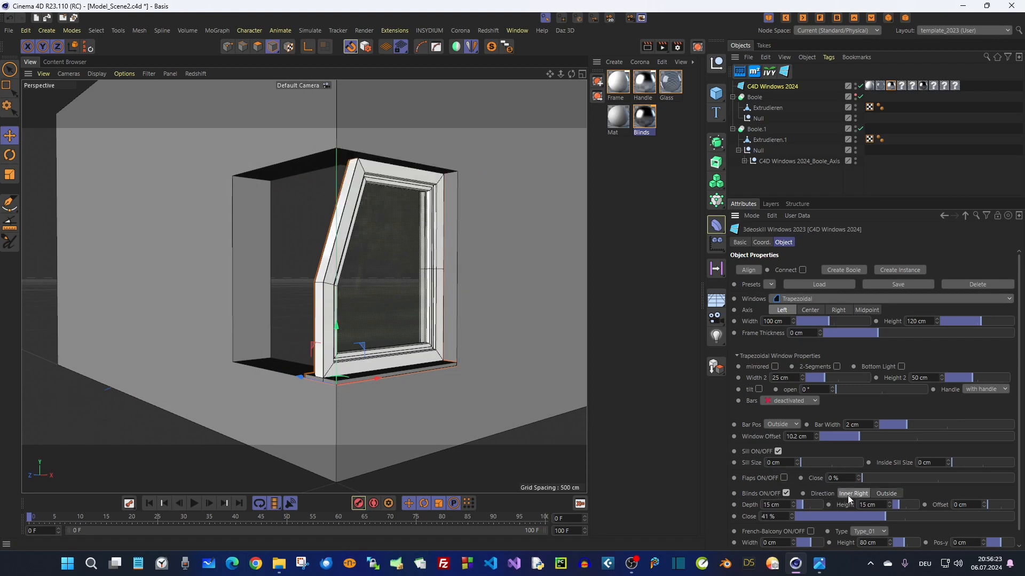
left_click(886, 494)
left_click_drag(366, 186, 342, 178, "alt")
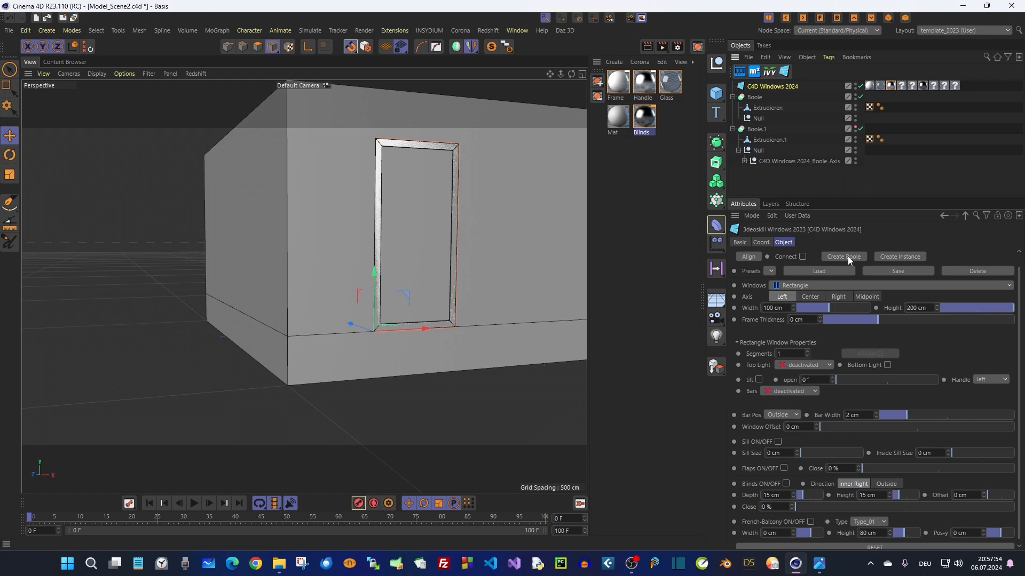
Create a Boole cutter for the rectangular window inside the first Boole's Null and set the Window Offset to 5 cm
left_click(847, 256)
left_click_drag(775, 87, 758, 129)
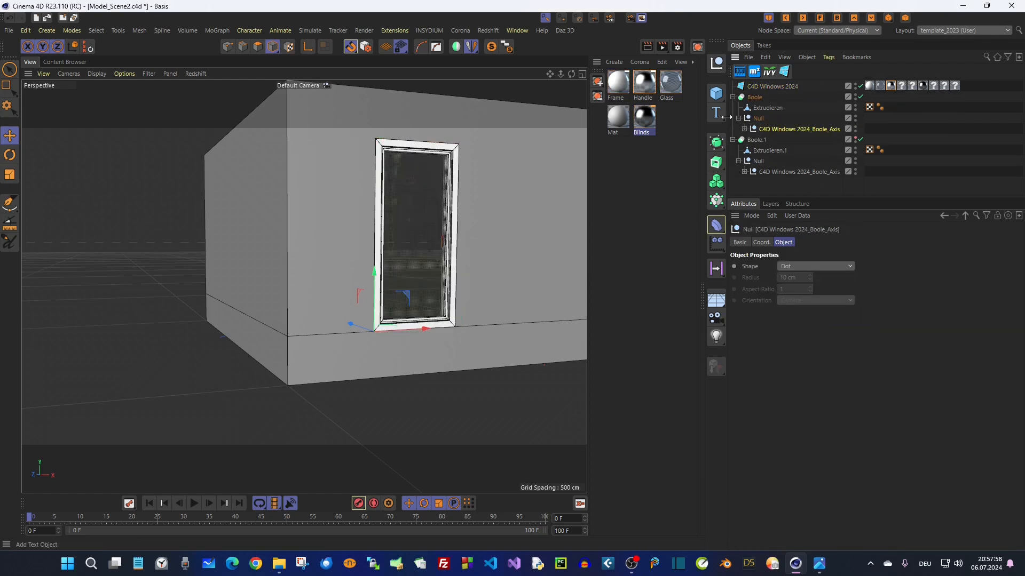
left_click(763, 87)
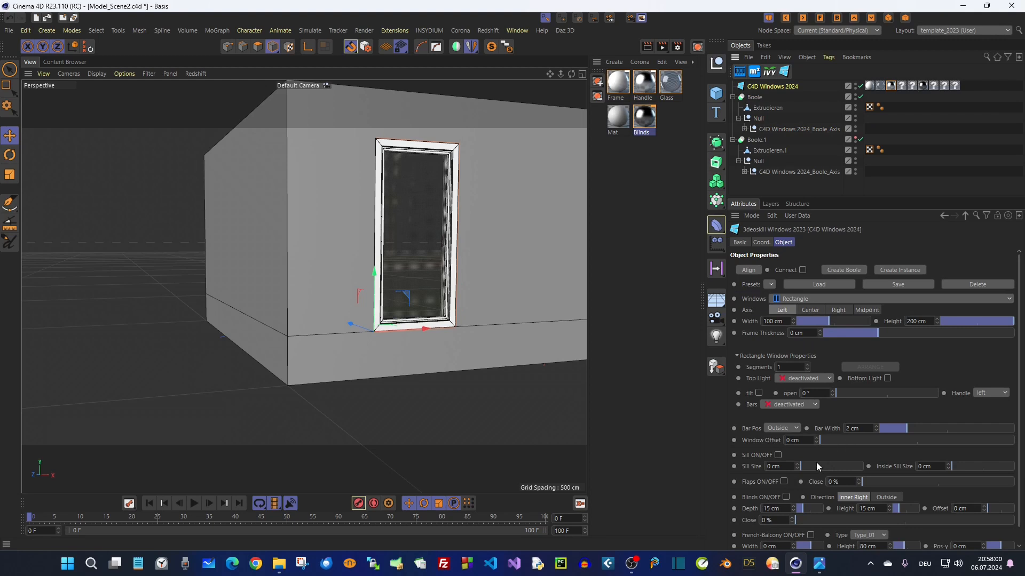
left_click_drag(816, 442, 831, 440)
type("5")
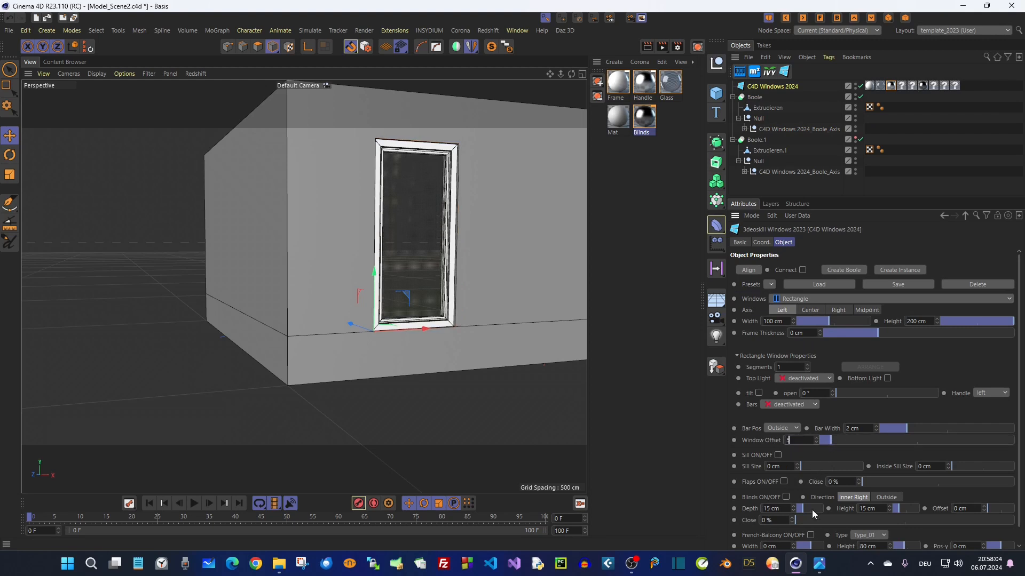
Turn on the rectangular window's sill and its French balcony, viewing the railing in front of the window
left_click(779, 455)
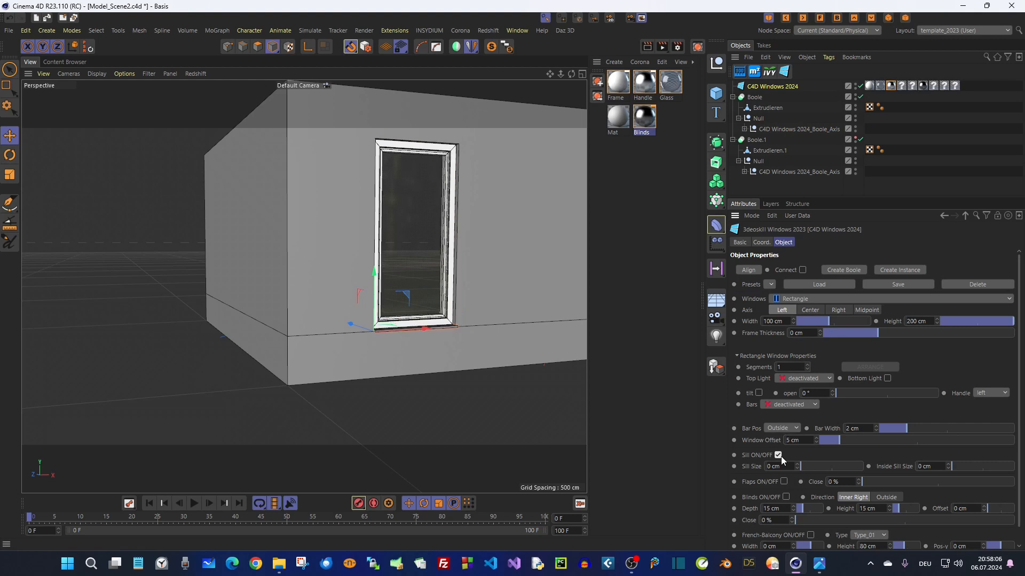
mouse_move(425, 339)
left_mouse_down("alt")
mouse_move(418, 303)
mouse_move(314, 300)
mouse_move(383, 324)
mouse_move(422, 315)
mouse_move(373, 298)
mouse_move(290, 244)
mouse_move(361, 255)
mouse_move(367, 245)
mouse_move(357, 240)
left_mouse_up("alt")
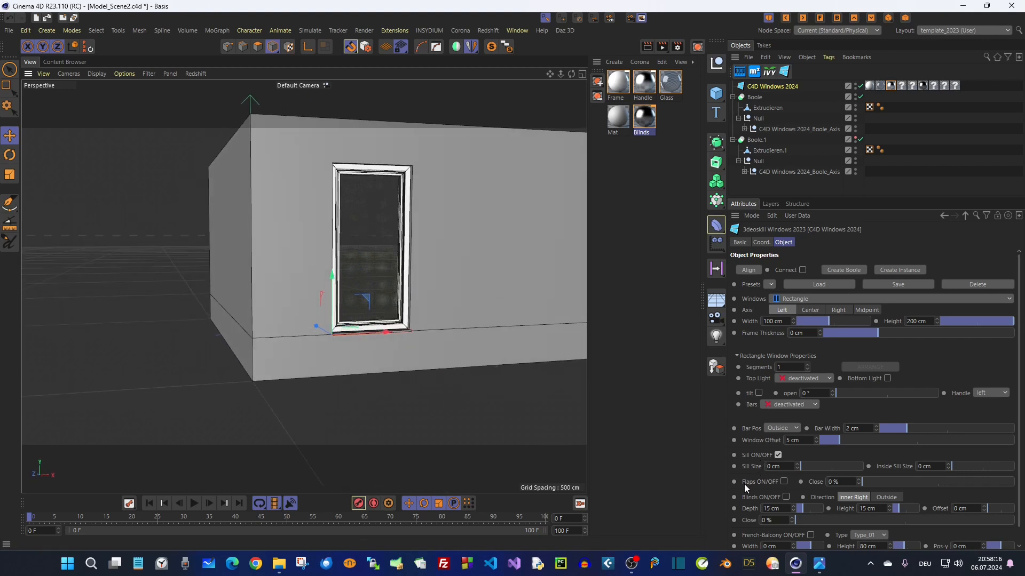
scroll(747, 524, "down", 1)
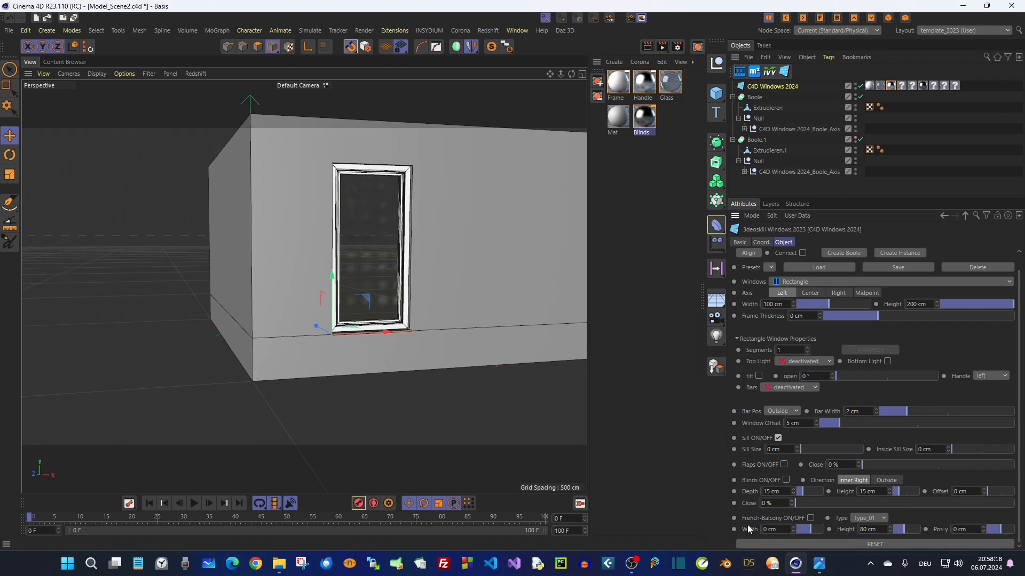
left_click(811, 518)
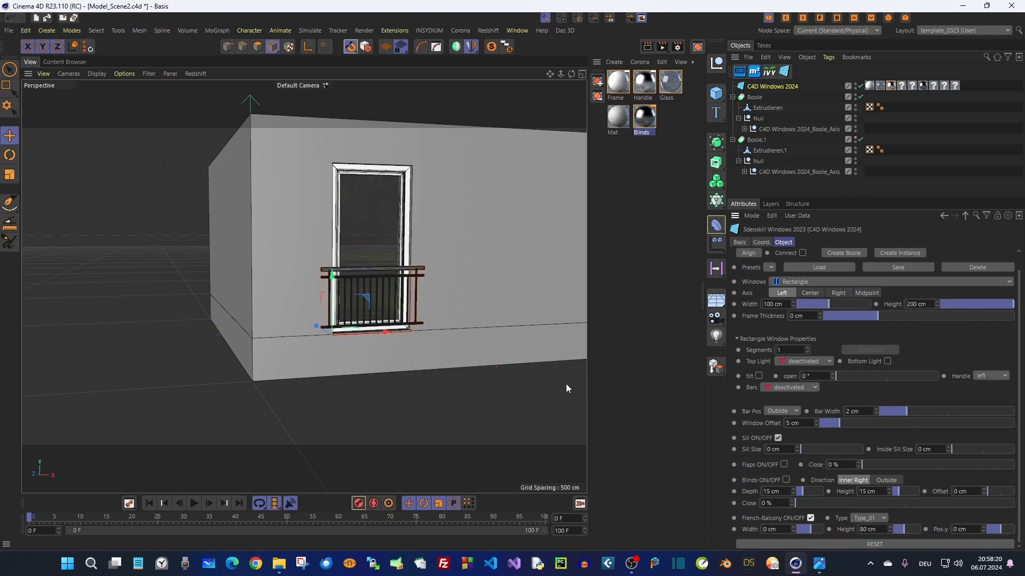
scroll(400, 273, "up", 5)
left_click_drag(400, 273, 360, 279, "alt")
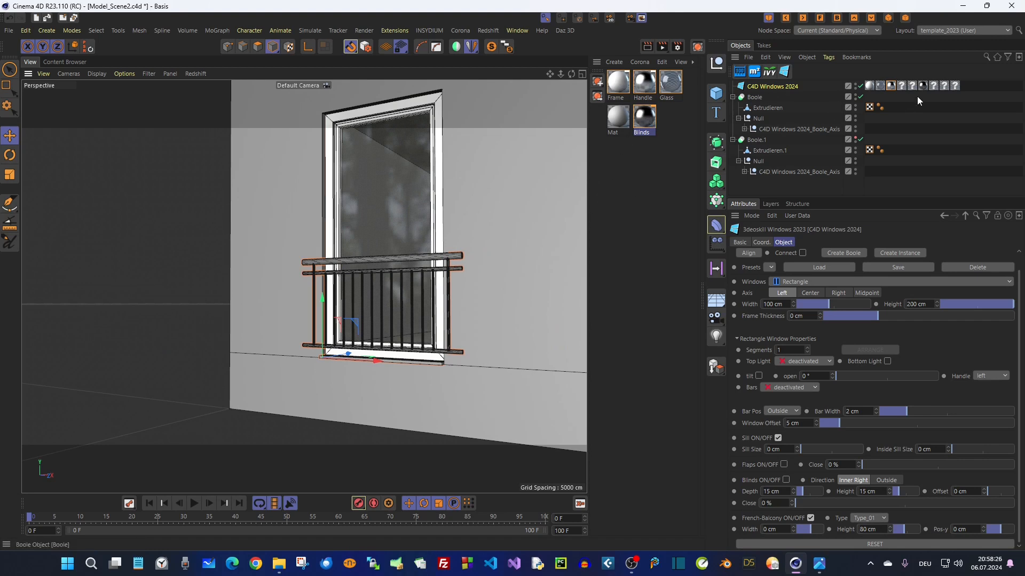
Check the Balcony and Balcony_2 material tags and assign the Blinds material to the Balcony tag
left_click(934, 85)
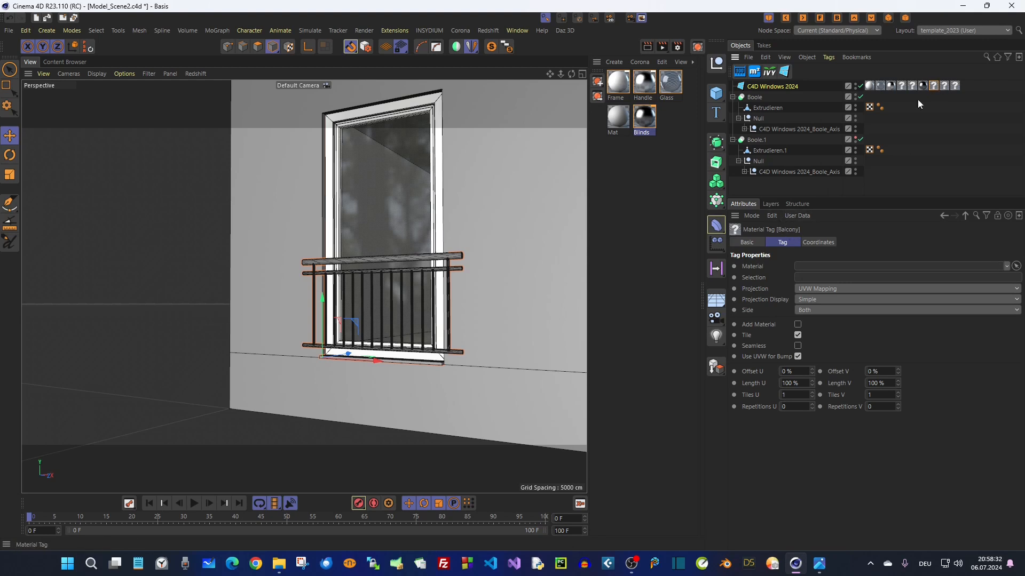
left_click(748, 242)
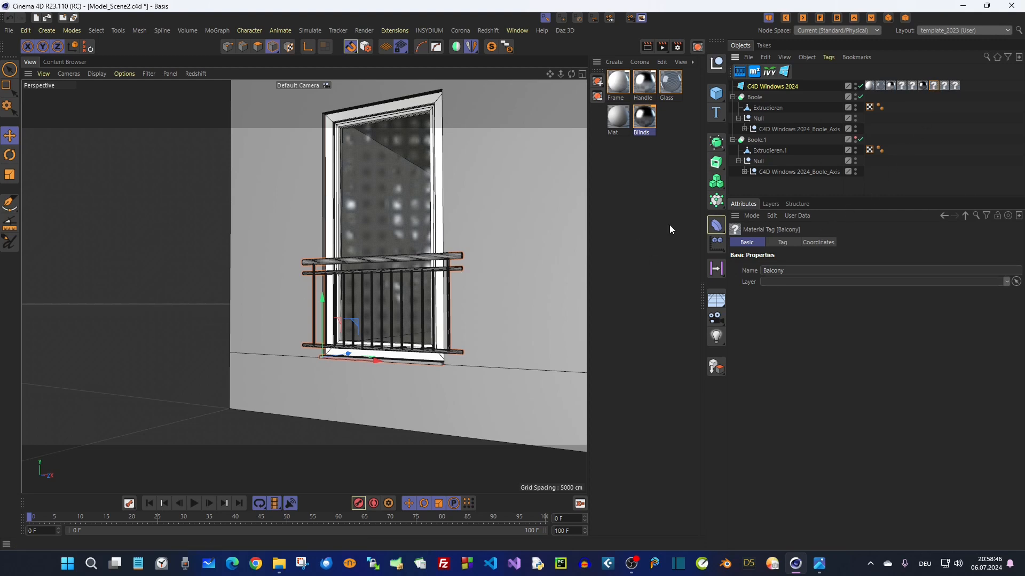
left_click(944, 85)
left_click(645, 119)
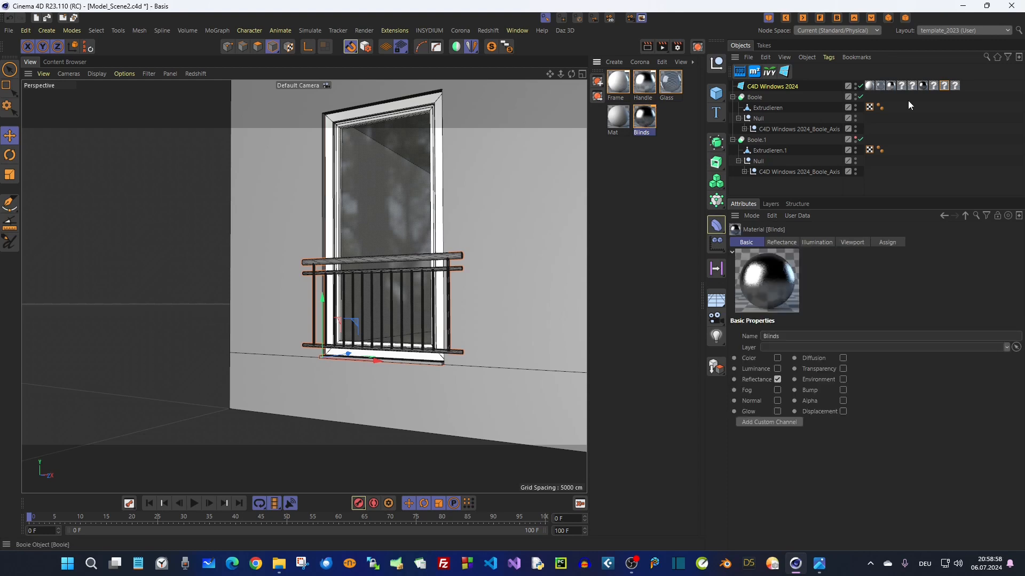
left_click(934, 87)
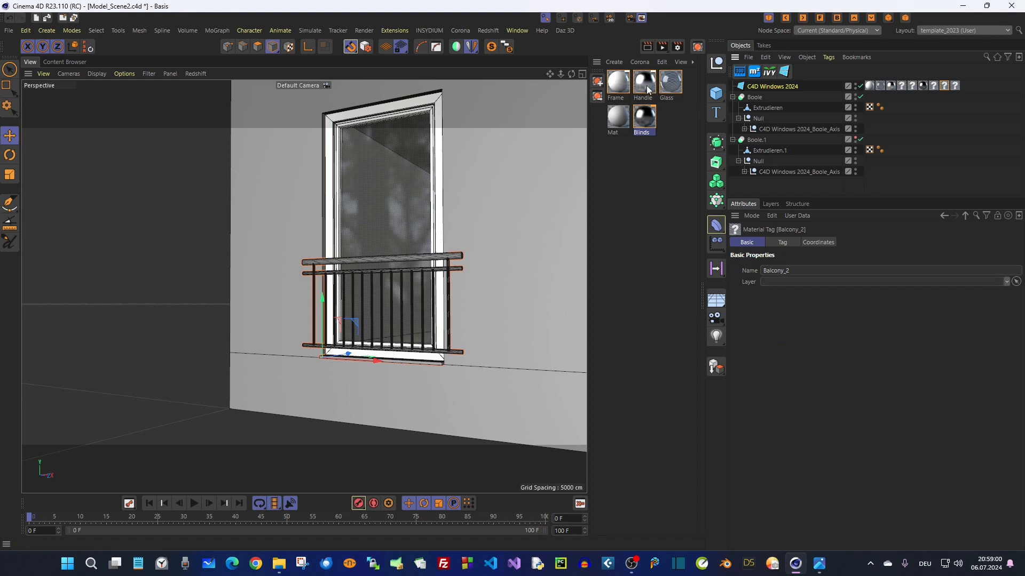
left_click_drag(643, 117, 935, 92)
Inspect the railing's mounting from the side and set the French balcony's Width to 50 cm
scroll(457, 266, "up", 5)
left_click_drag(482, 250, 462, 275, "alt")
scroll(534, 256, "up", 3)
left_click_drag(541, 253, 356, 270, "alt")
scroll(370, 265, "up", 4)
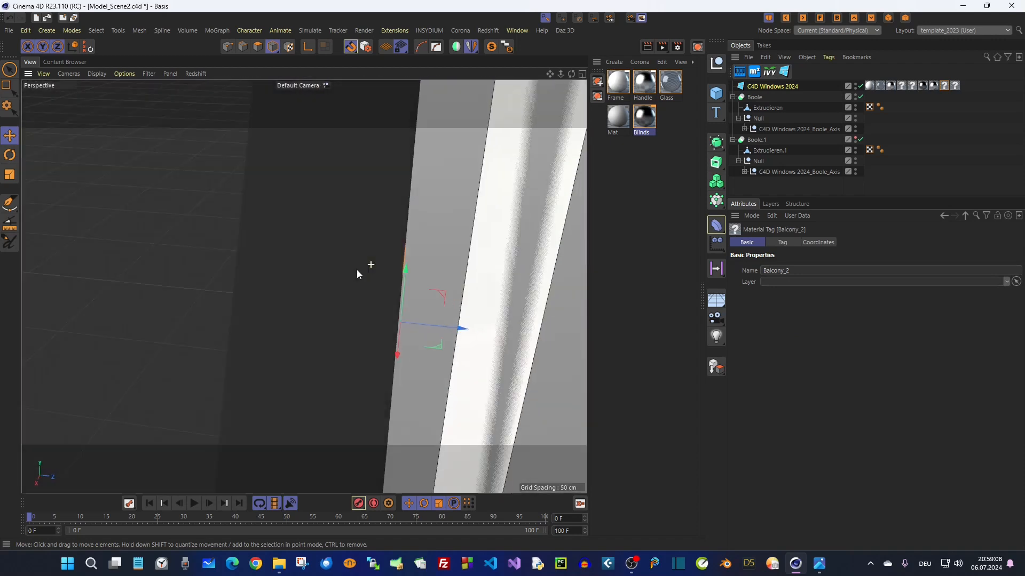
scroll(356, 271, "down", 6)
left_click_drag(455, 277, 331, 278, "alt")
left_click(772, 86)
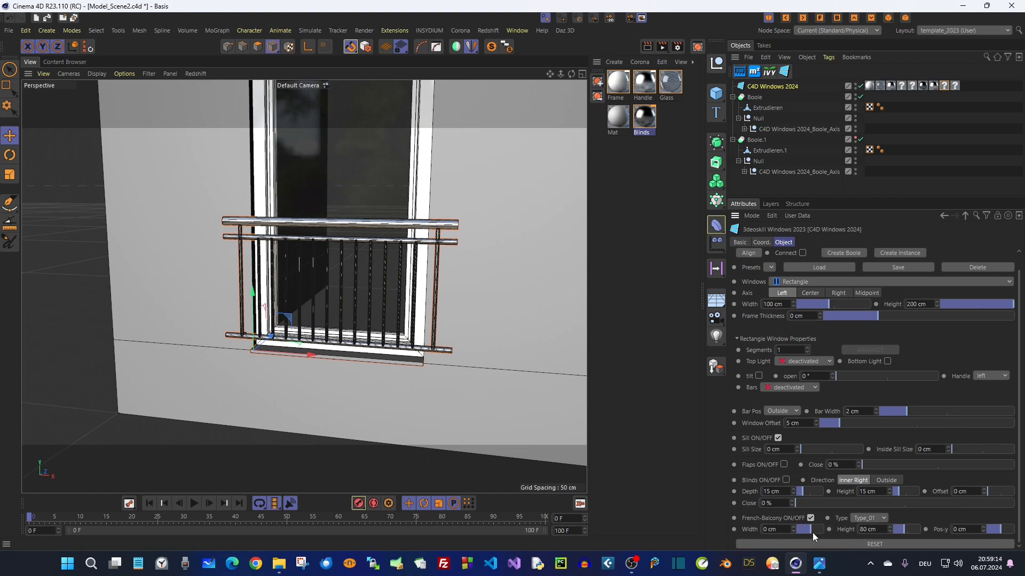
left_click_drag(811, 530, 841, 526)
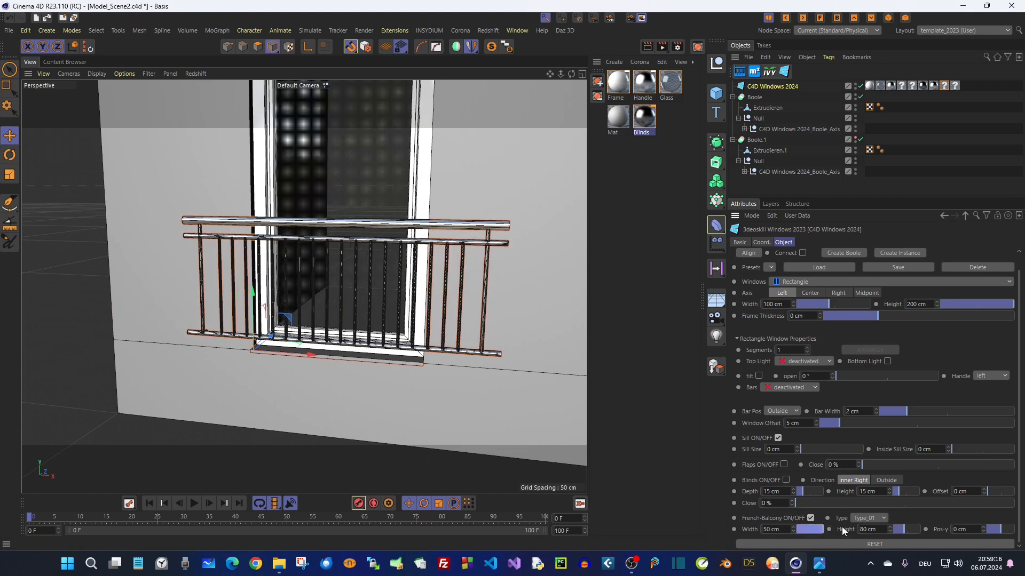
Try other Width values for the French balcony and return it to 50 cm, viewing the railing on the wall
scroll(402, 332, "down", 4)
left_click_drag(403, 334, 452, 307, "alt")
scroll(452, 308, "up", 2)
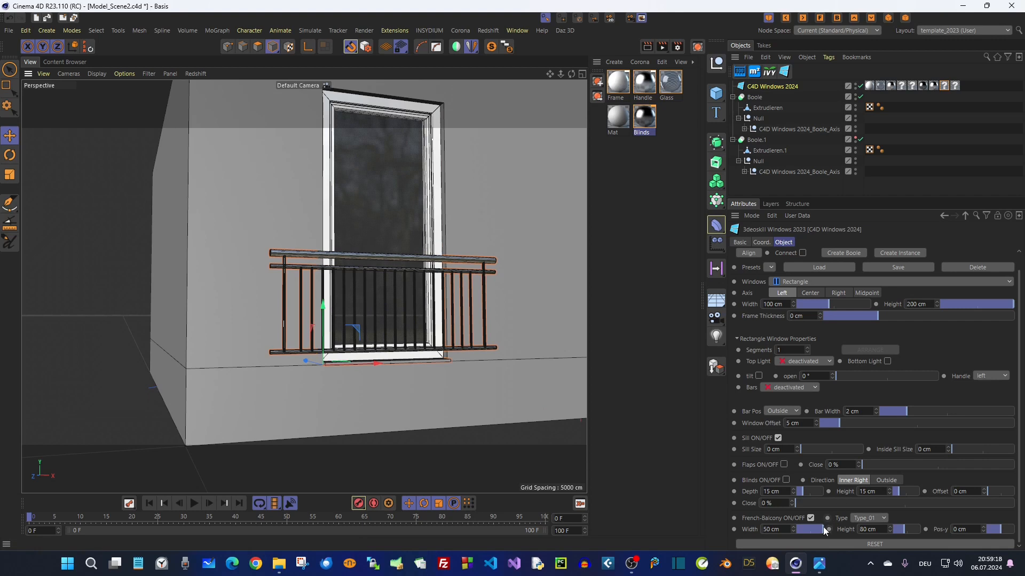
mouse_move(795, 530)
left_mouse_down()
mouse_move(831, 531)
mouse_move(729, 530)
mouse_move(779, 530)
left_mouse_up()
right_click(793, 531)
left_click_drag(381, 280, 351, 383, "alt")
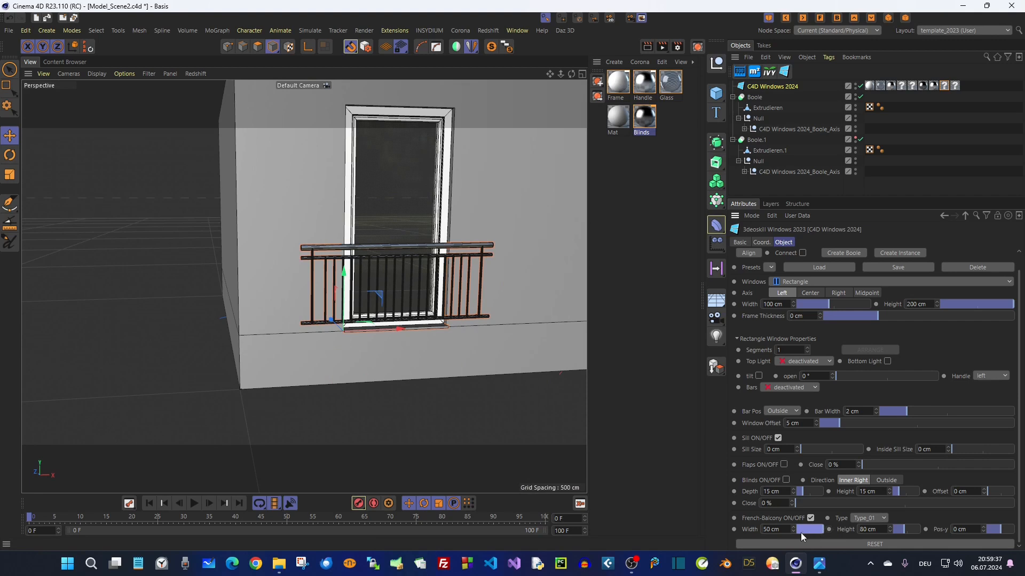
Reset the French balcony's Width to 0 cm and view the narrower railing in front of the window
right_click(794, 529)
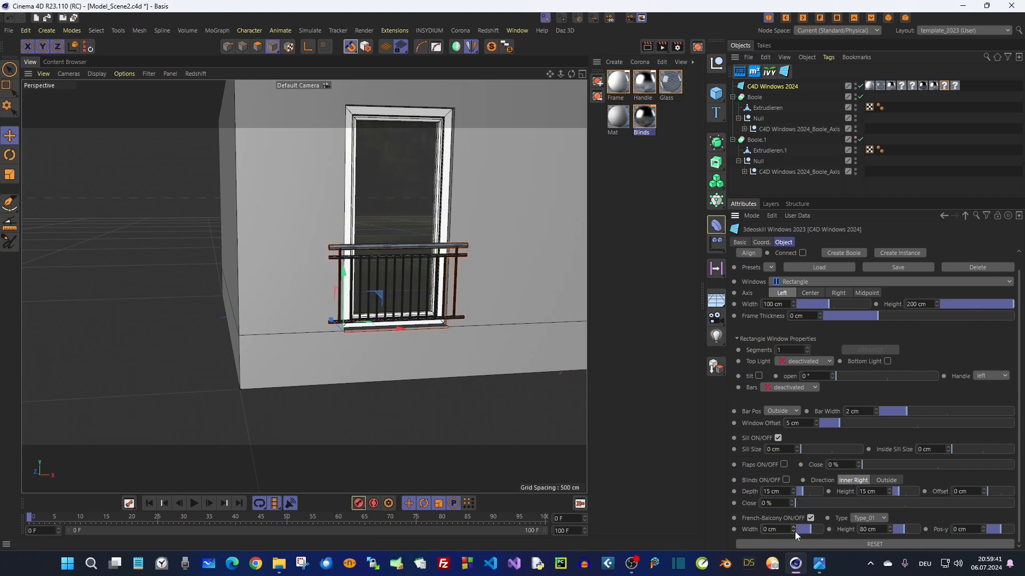
scroll(464, 288, "up", 5)
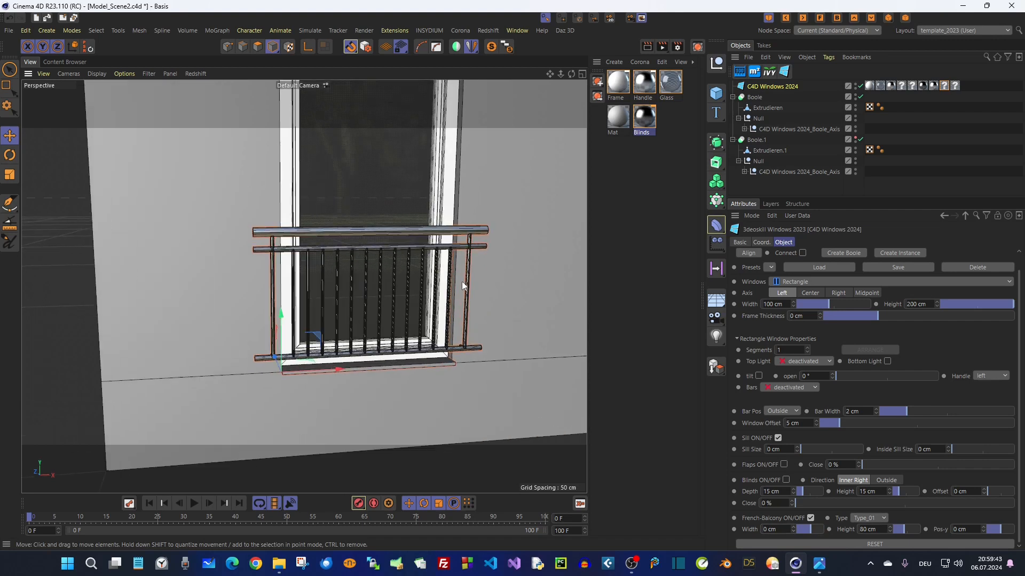
scroll(454, 321, "up", 5)
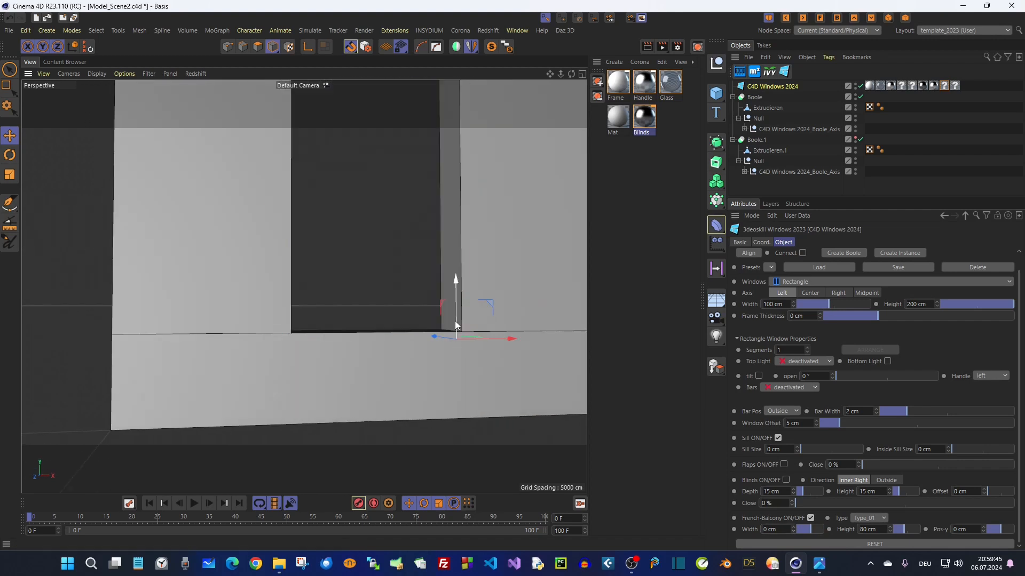
scroll(412, 243, "down", 5)
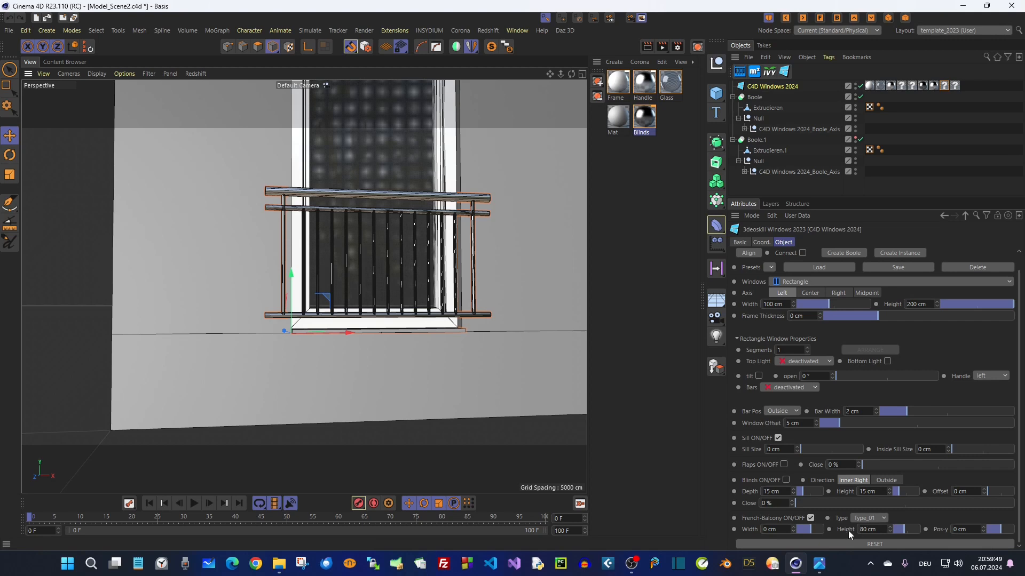
scroll(411, 203, "down", 1)
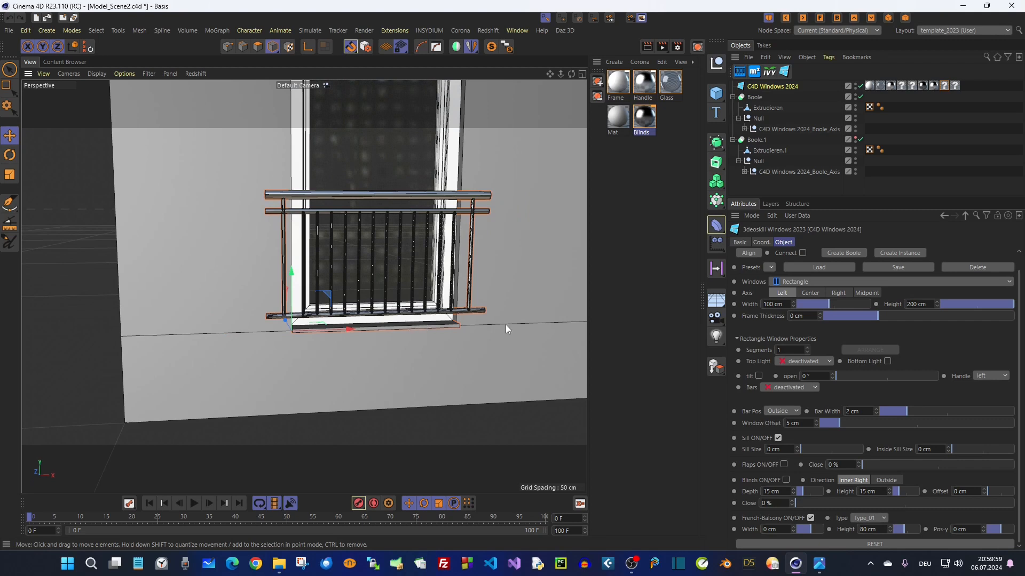
Try other Height and Pos-y values for the French balcony and return them to 80 cm and 0 cm
left_click_drag(904, 527, 1010, 529)
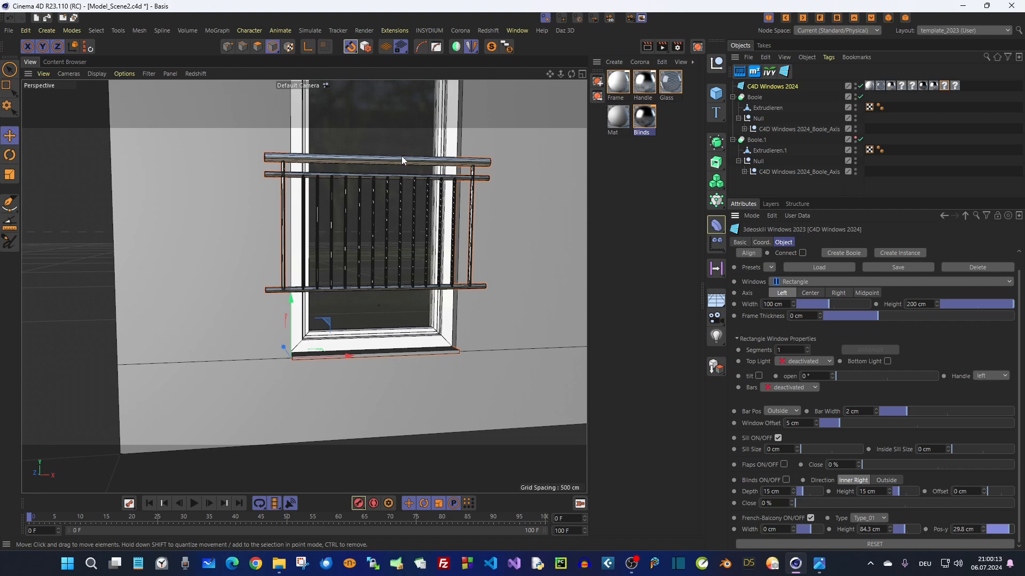
left_click_drag(1000, 530, 984, 535)
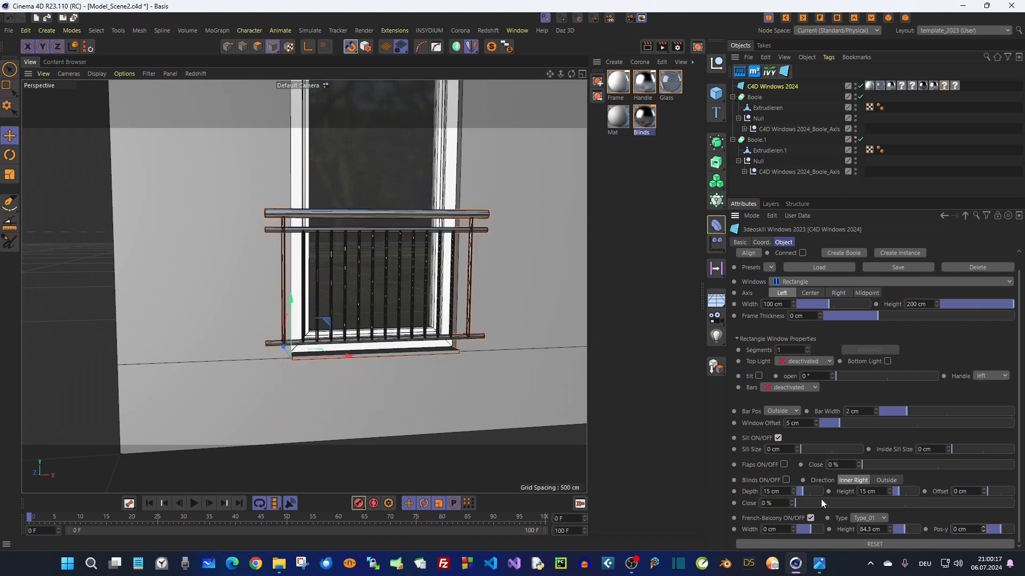
left_click_drag(906, 530, 902, 533)
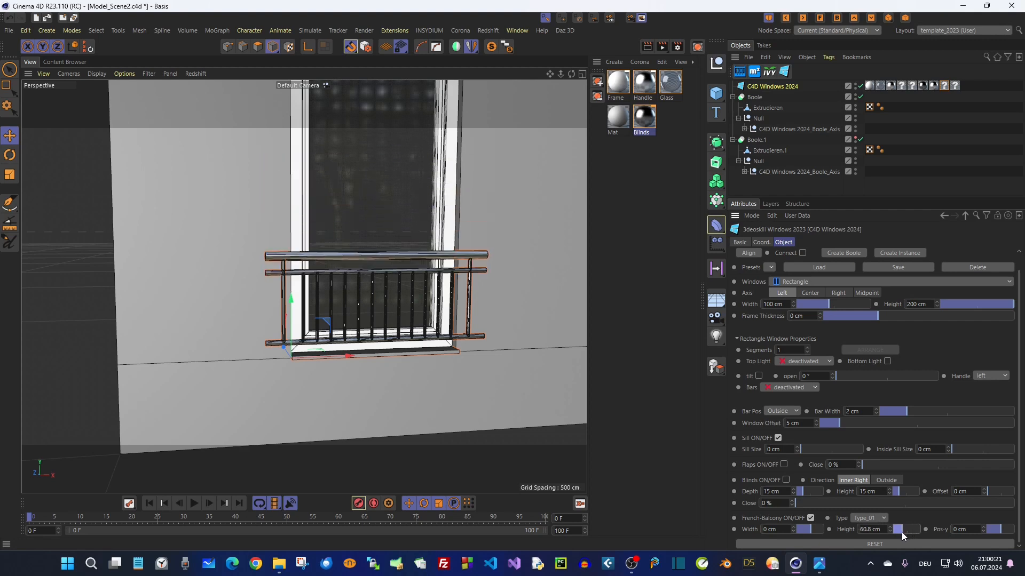
double_click(881, 529)
type("80")
key("Return")
left_click_drag(499, 332, 428, 303, "alt")
scroll(446, 279, "down", 3)
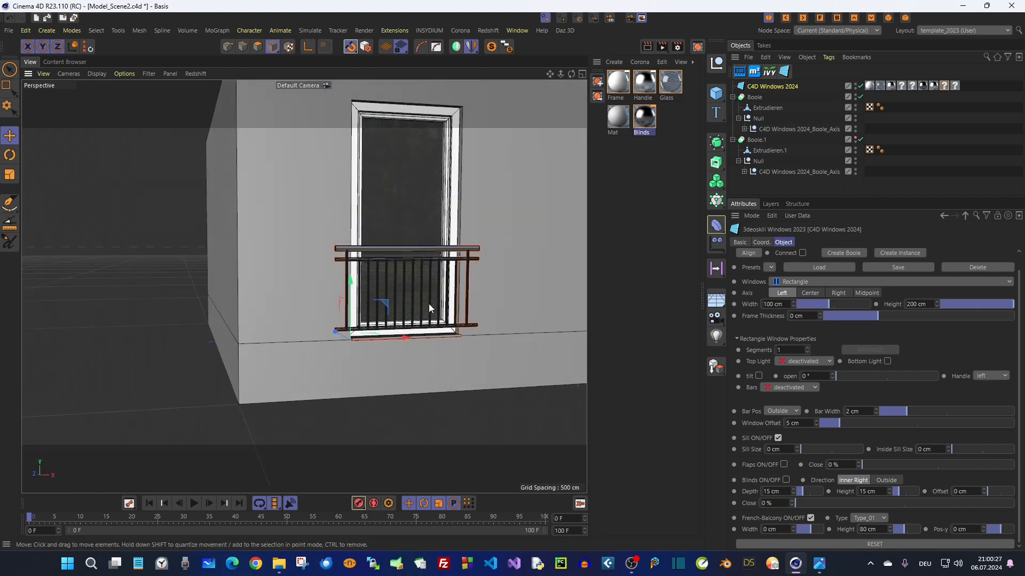
Switch the French balcony to Type_02 and view its solid panel up close
left_click(873, 520)
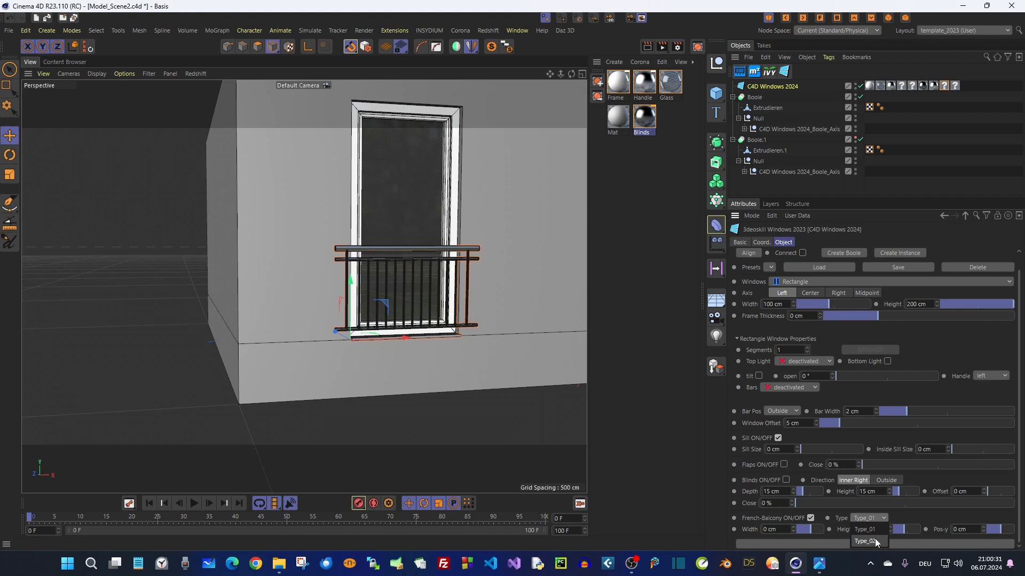
left_click(873, 542)
scroll(446, 258, "up", 5)
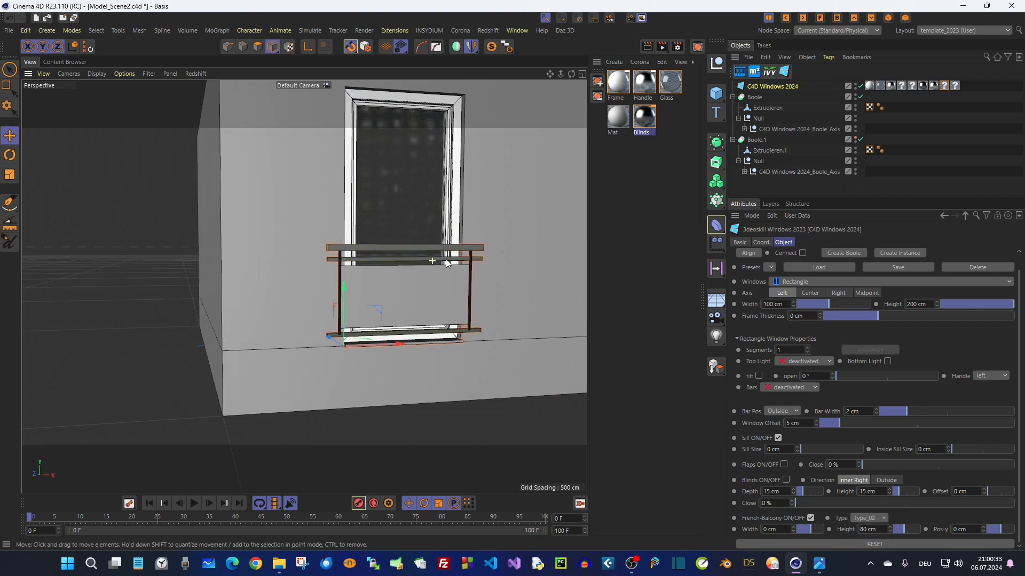
scroll(447, 268, "up", 4)
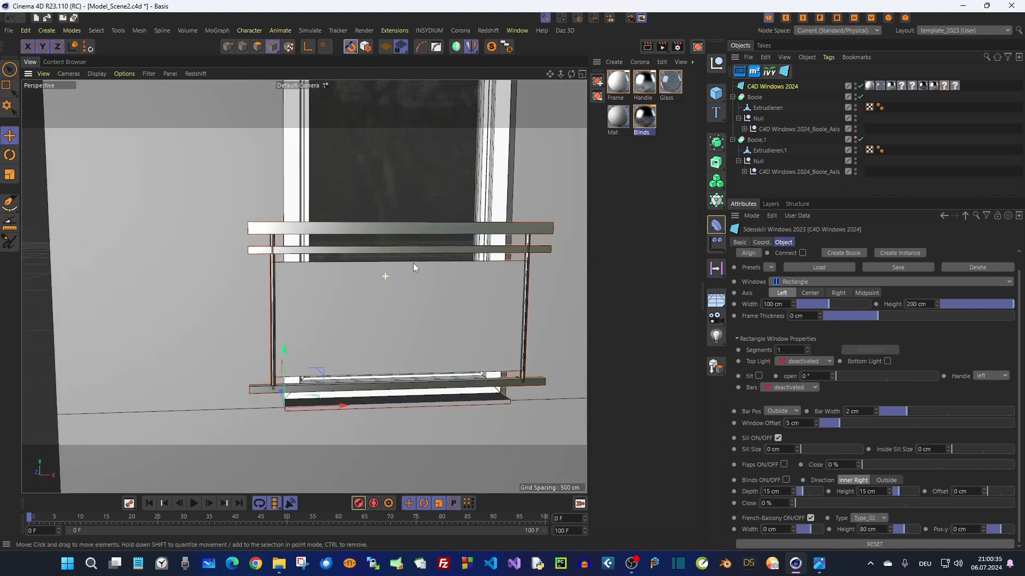
left_click_drag(351, 265, 418, 286, "alt")
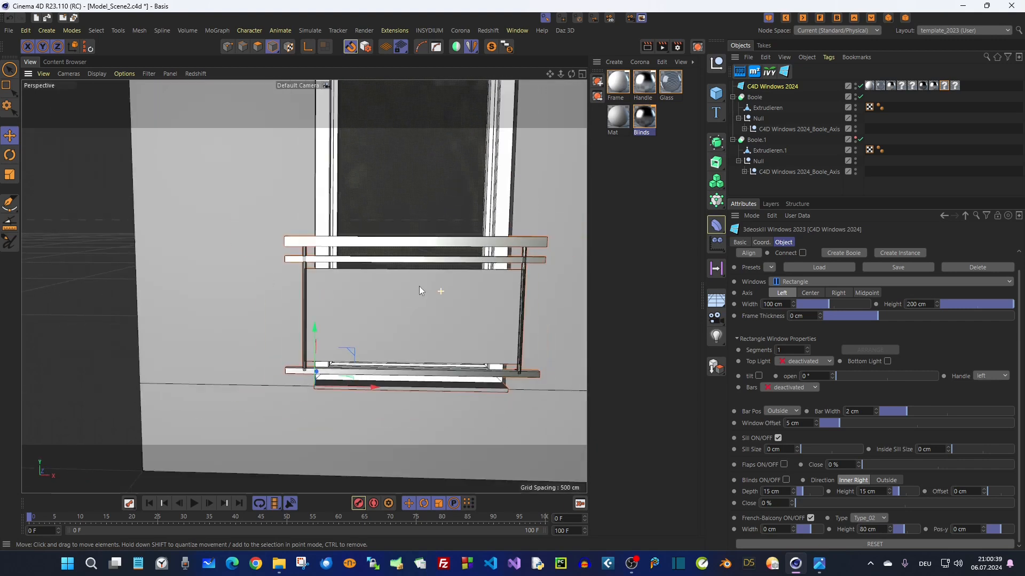
Assign the Glass material to the French balcony's panel and view the railing on the building
left_click_drag(680, 82, 944, 86)
mouse_move(478, 313)
left_mouse_down("alt")
mouse_move(506, 298)
mouse_move(460, 287)
mouse_move(418, 297)
mouse_move(399, 272)
mouse_move(389, 293)
mouse_move(488, 305)
left_mouse_up("alt")
scroll(488, 305, "down", 5)
middle_click_drag(500, 304, 387, 294, "alt")
left_click_drag(387, 294, 354, 291, "alt")
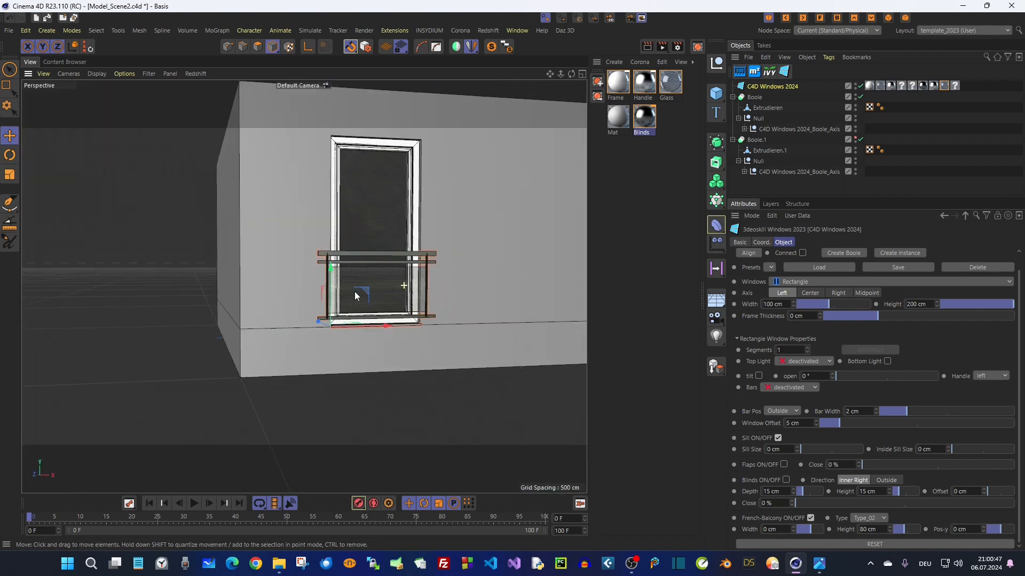
middle_click_drag(421, 291, 424, 308, "alt")
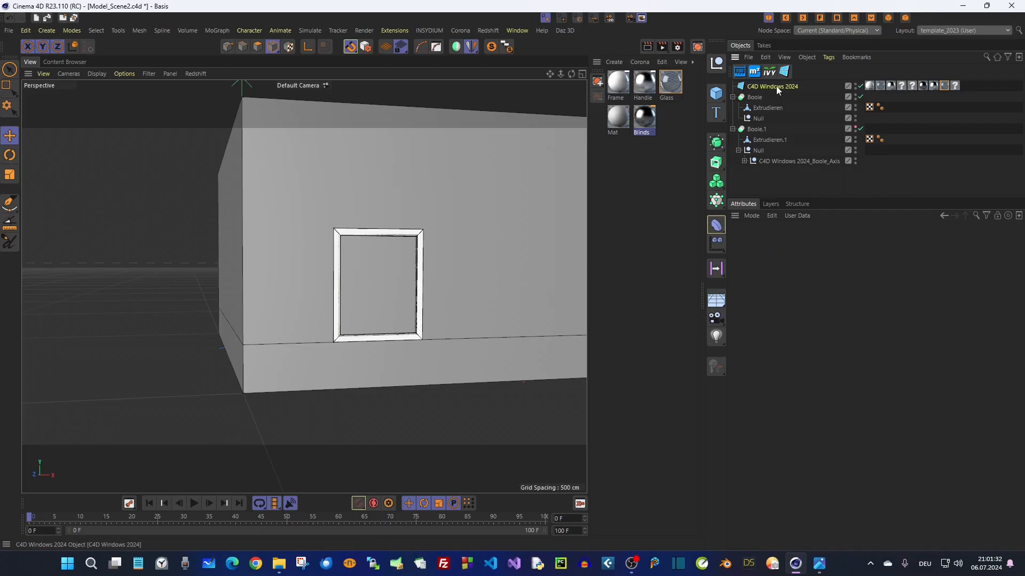
Create a Boole cutter for the 100 x 120 cm rectangular window and place it in the Null under the first Boole
left_click(776, 86)
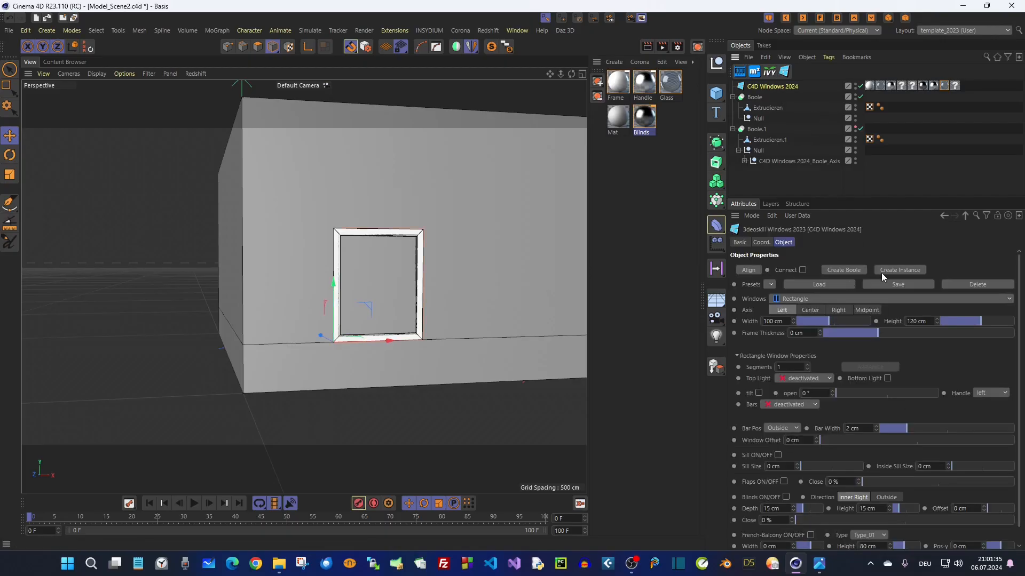
left_click(853, 270)
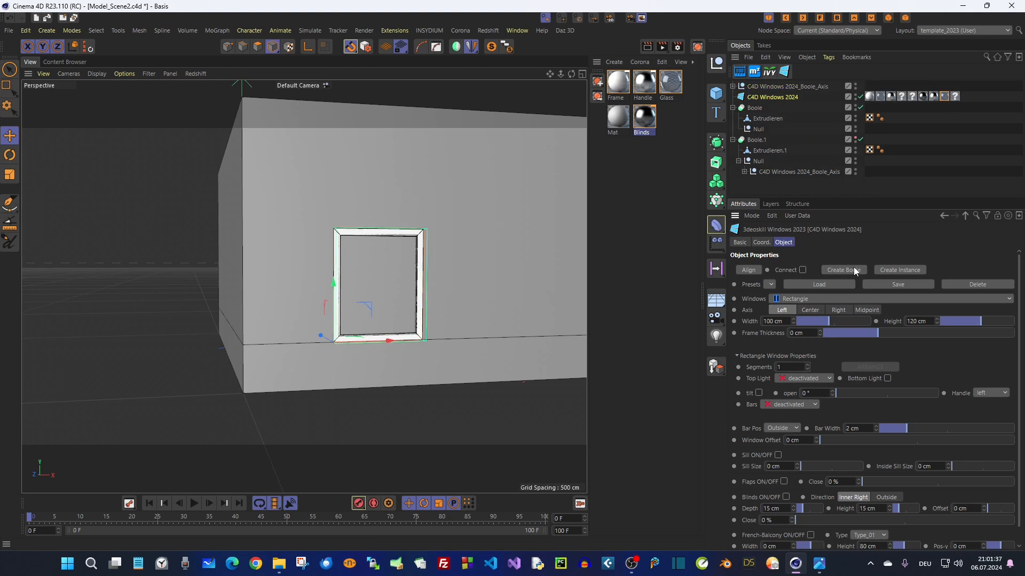
left_click_drag(784, 86, 770, 128)
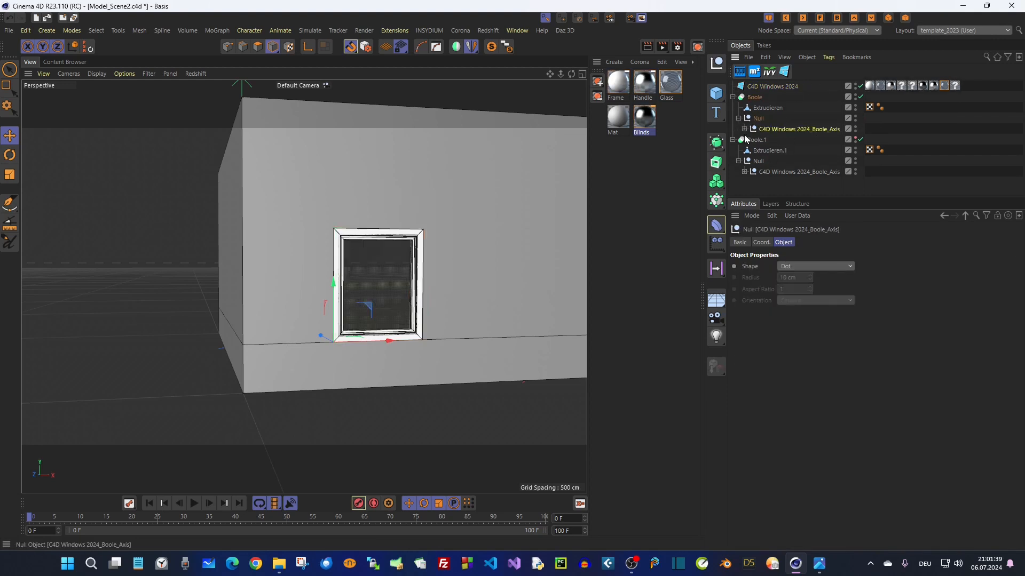
scroll(386, 277, "up", 3)
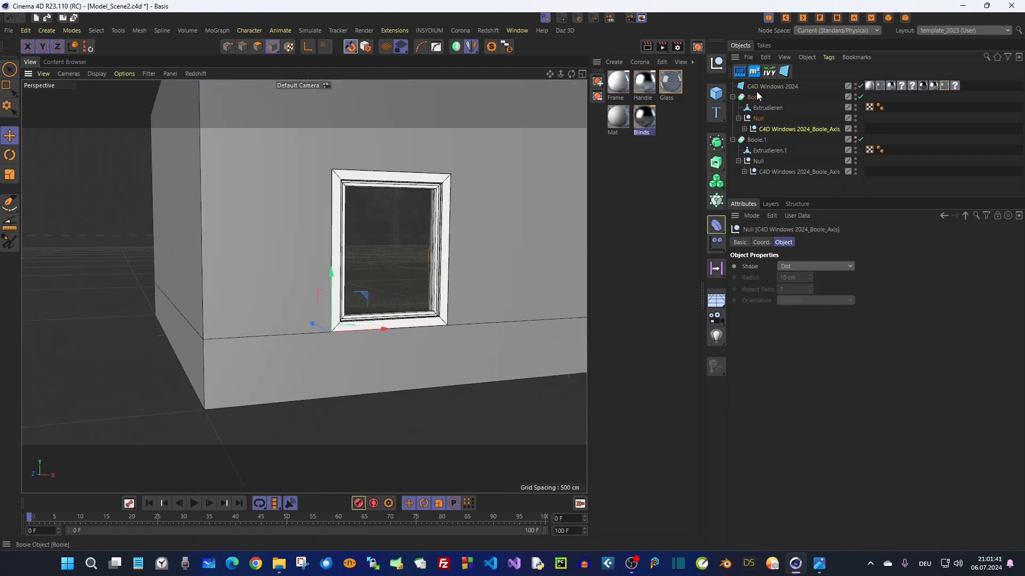
Set the rectangular window's Window Offset to 5 cm
left_click(772, 86)
double_click(798, 441)
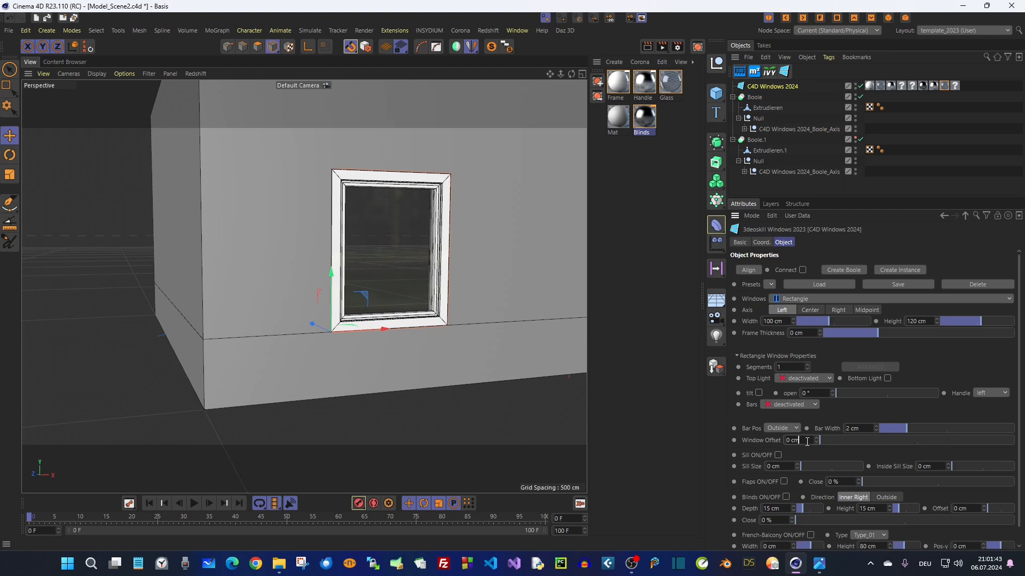
type("5")
key("Return")
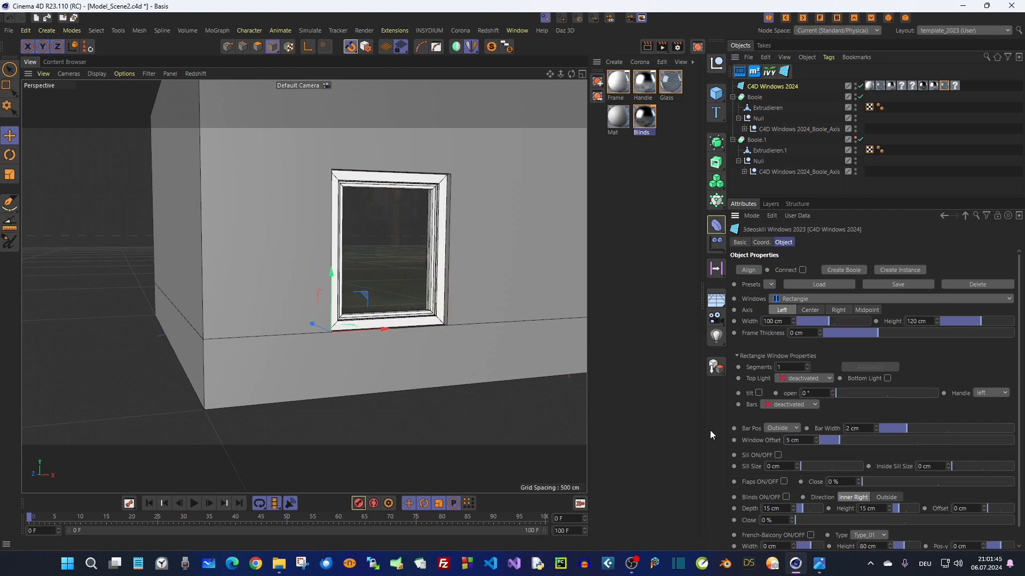
scroll(447, 300, "up", 2)
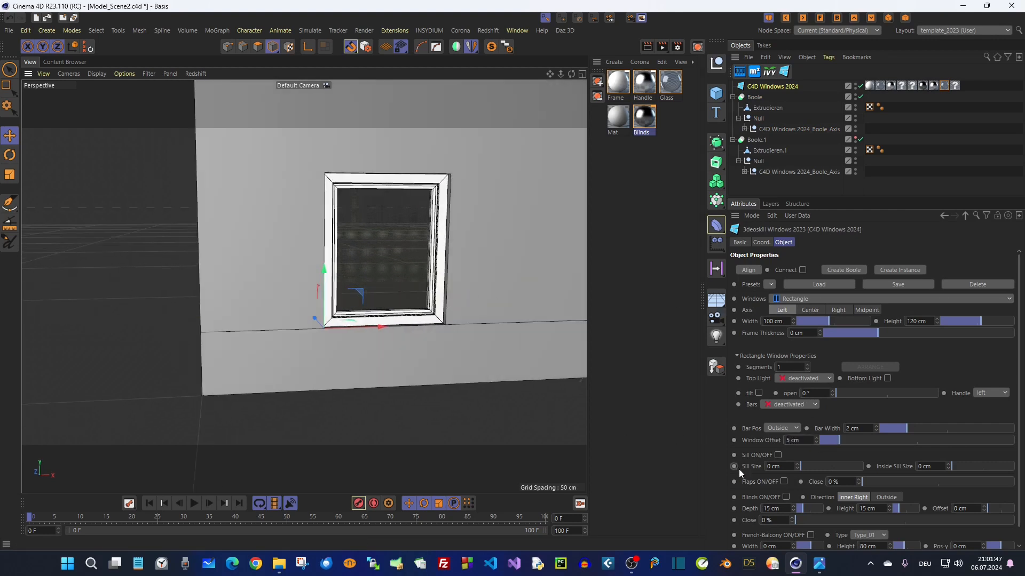
Turn on the rectangular window's flaps and inspect the louvred shutters from several angles
scroll(745, 481, "down", 1)
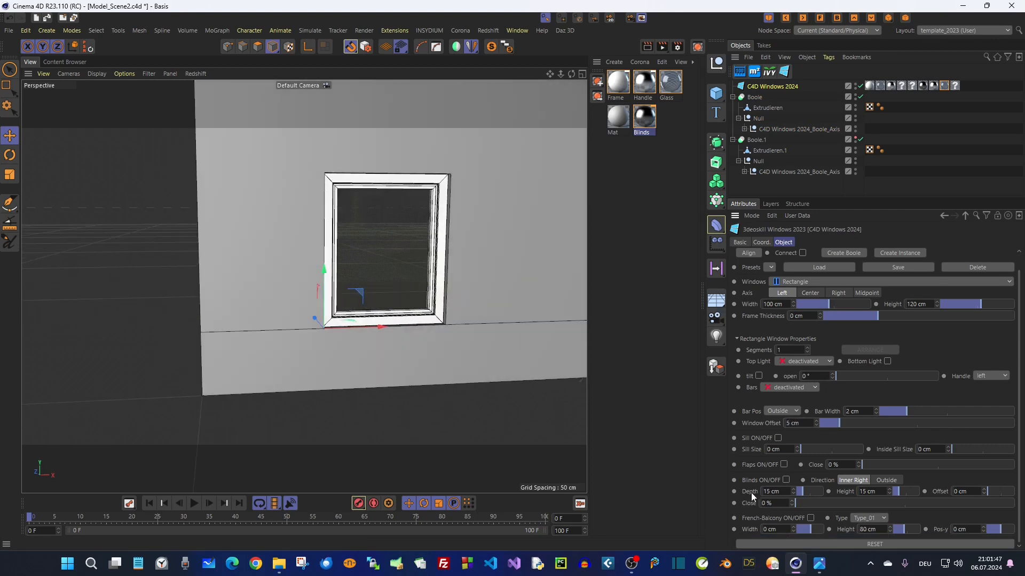
left_click(784, 465)
scroll(360, 164, "up", 3)
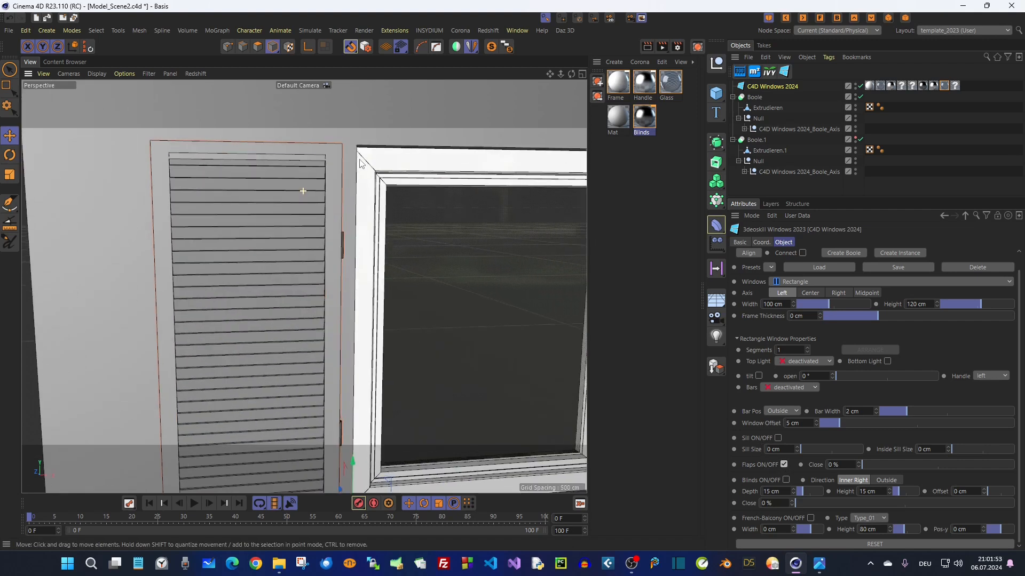
scroll(360, 162, "up", 6)
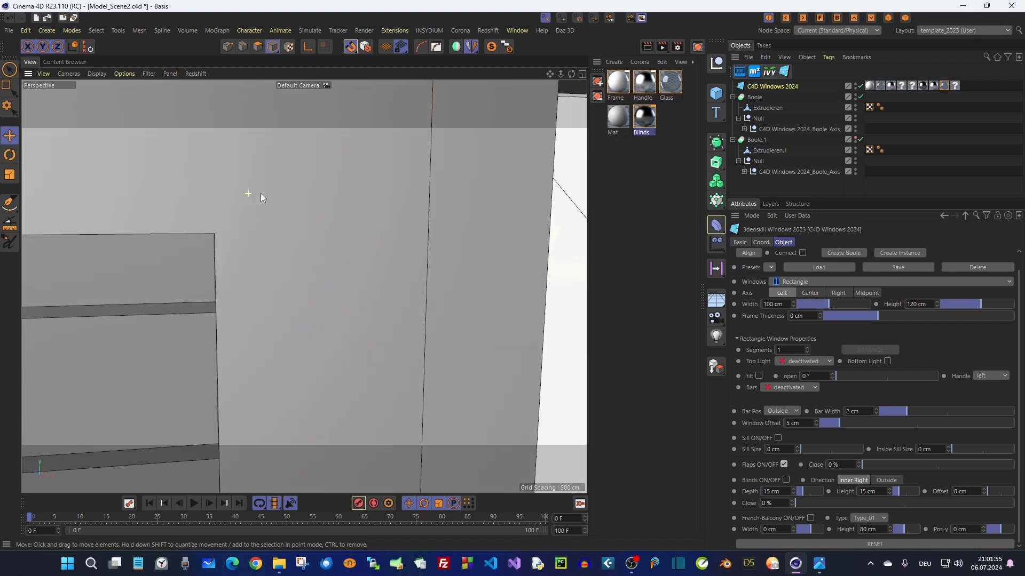
scroll(262, 196, "down", 10)
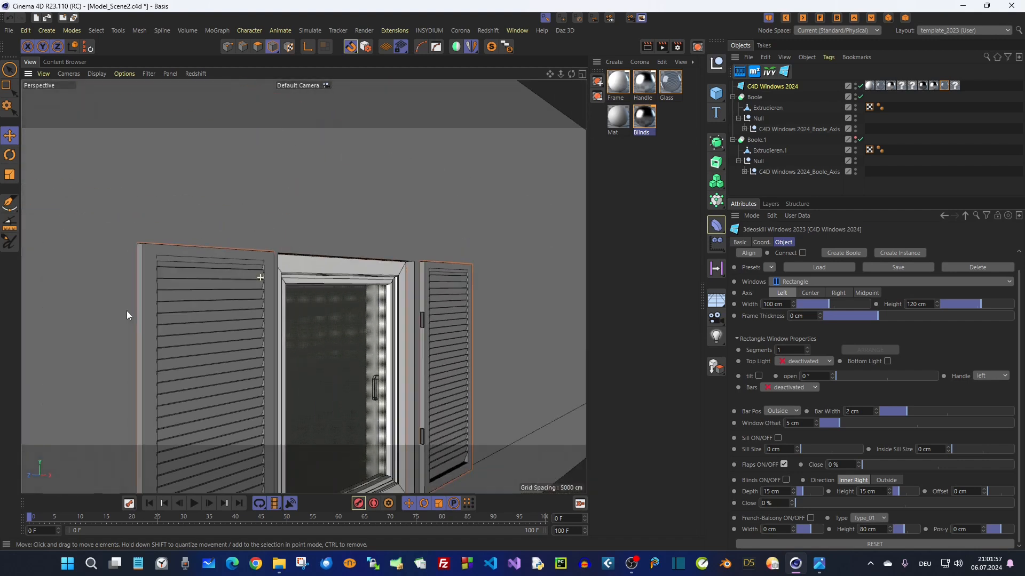
right_click_drag(126, 312, 107, 313, "alt")
left_click_drag(260, 277, 231, 279, "alt")
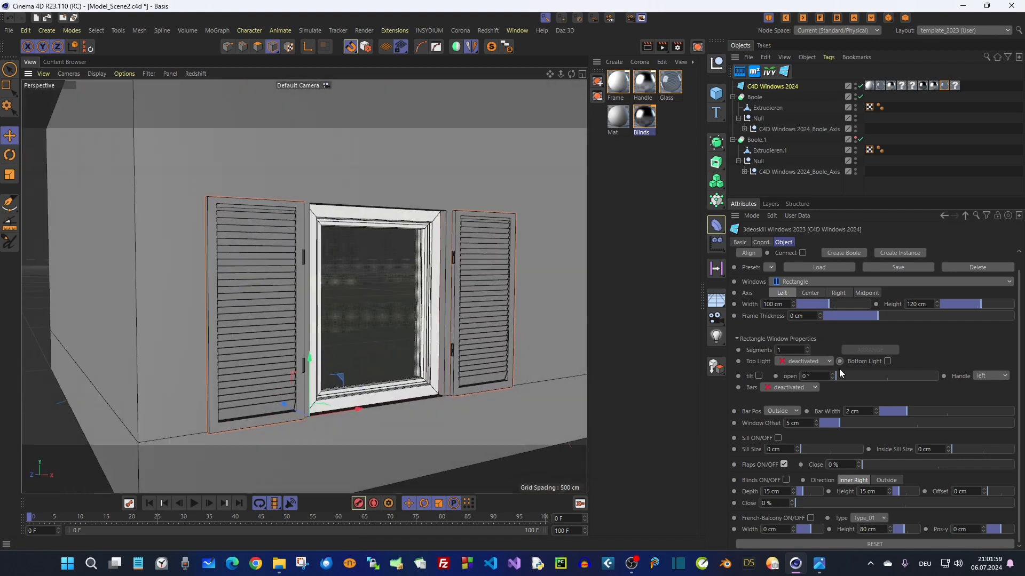
Try larger Width and Height values for the shuttered window and reset them to 100 cm and 120 cm
left_click_drag(831, 302, 834, 312)
mouse_move(981, 304)
left_mouse_down()
mouse_move(1012, 305)
mouse_move(993, 304)
left_mouse_up()
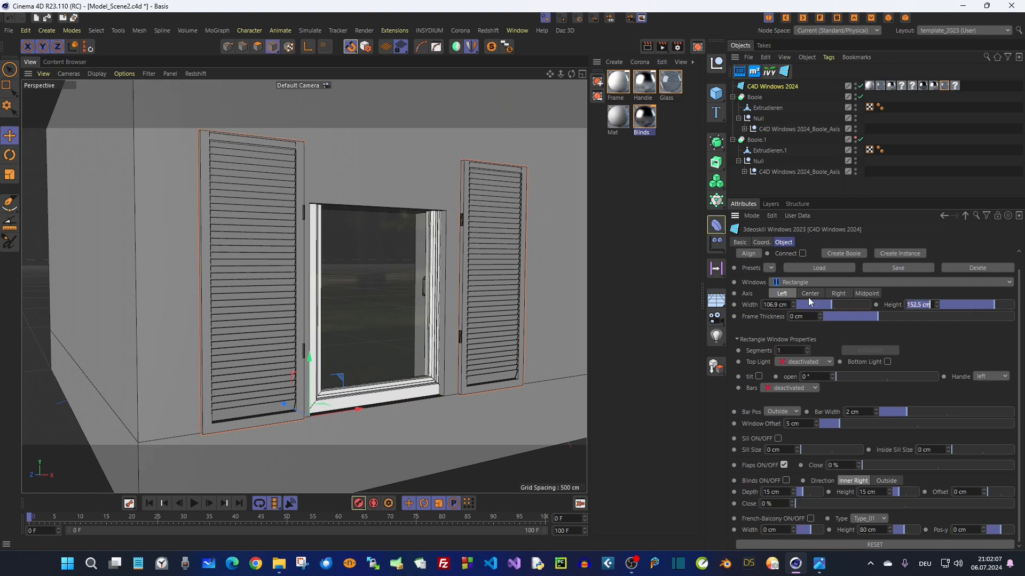
right_click(794, 303)
right_click(937, 304)
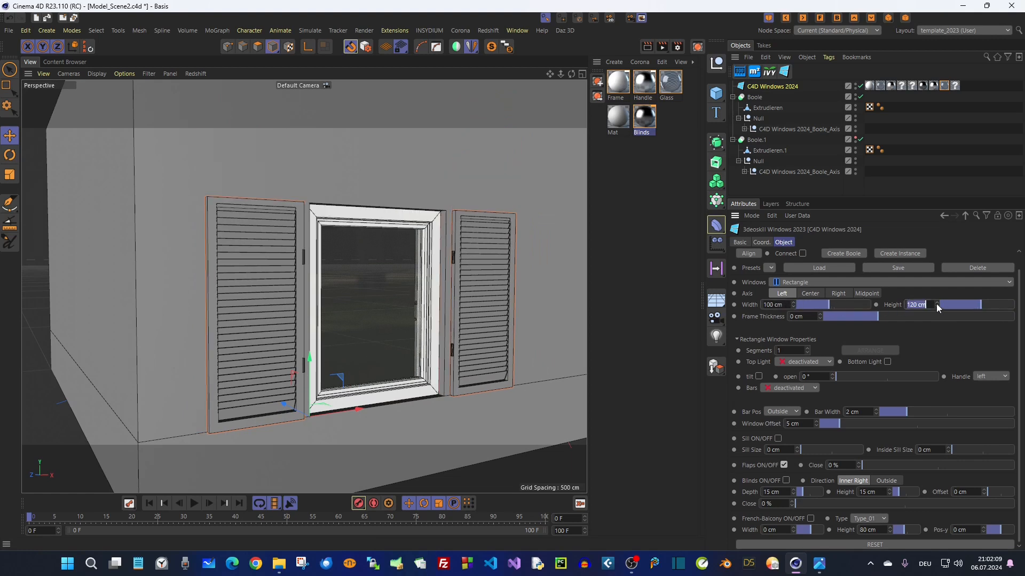
Try the flaps' Close setting, return it to 0 %, and view the open shutters on the wall
left_click_drag(462, 286, 471, 307, "alt")
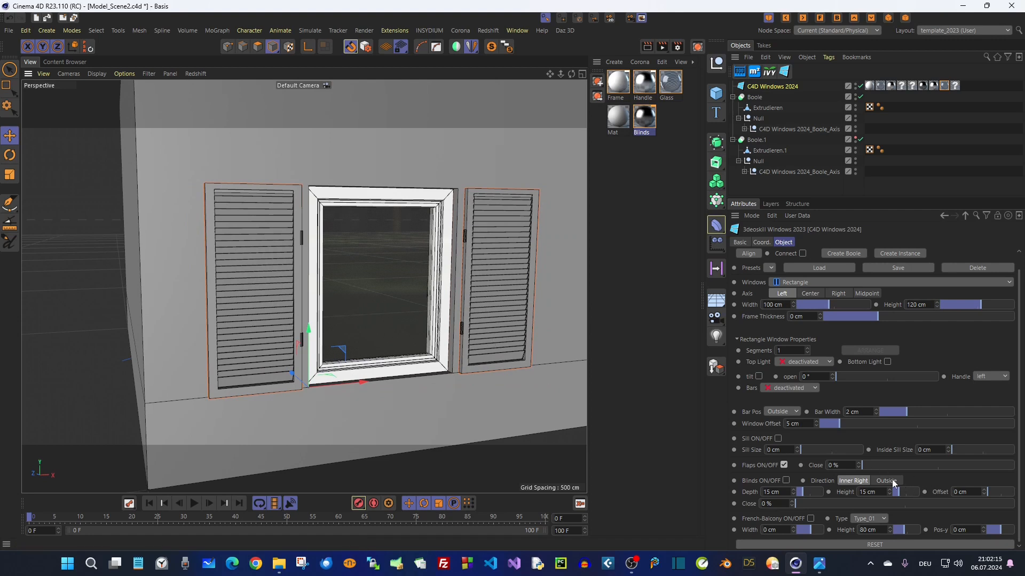
left_click_drag(866, 464, 837, 440)
left_click_drag(533, 347, 382, 275, "alt")
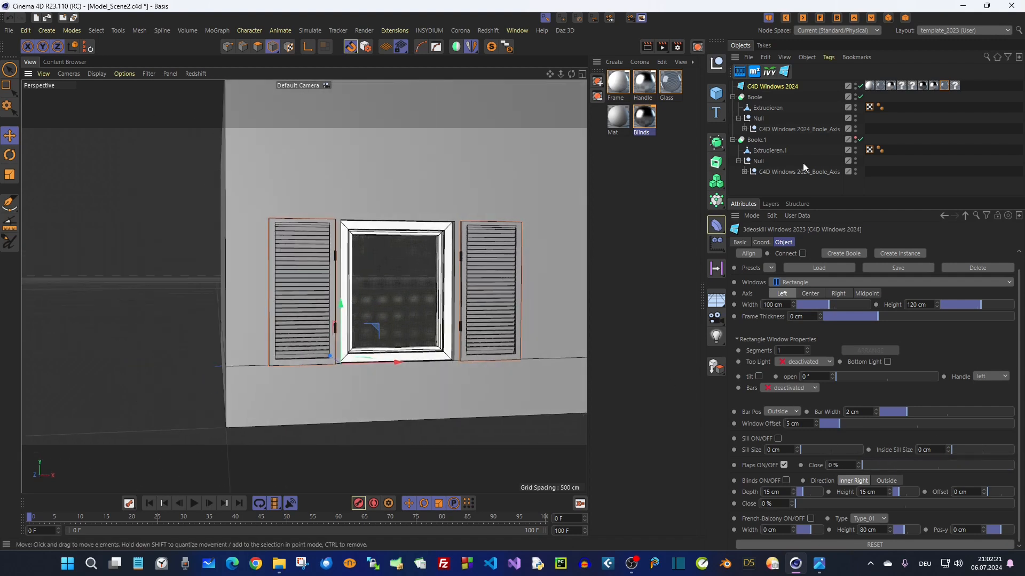
Create a new material for the flaps and colour it red with 68 % saturation
left_click(954, 86)
left_click_drag(954, 85, 618, 143)
left_click(618, 119)
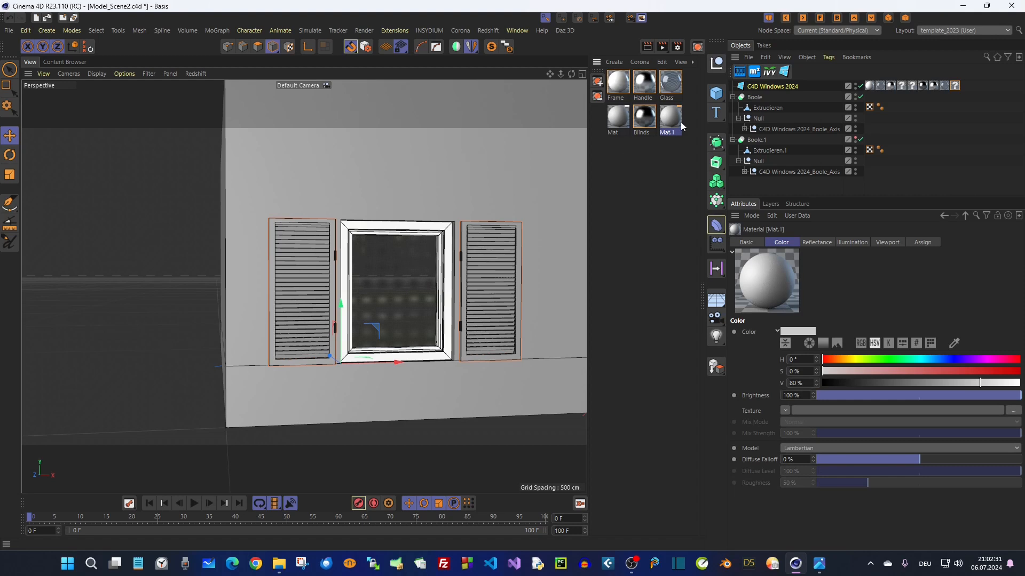
mouse_move(977, 366)
left_mouse_down()
mouse_move(928, 371)
mouse_move(956, 371)
left_mouse_up()
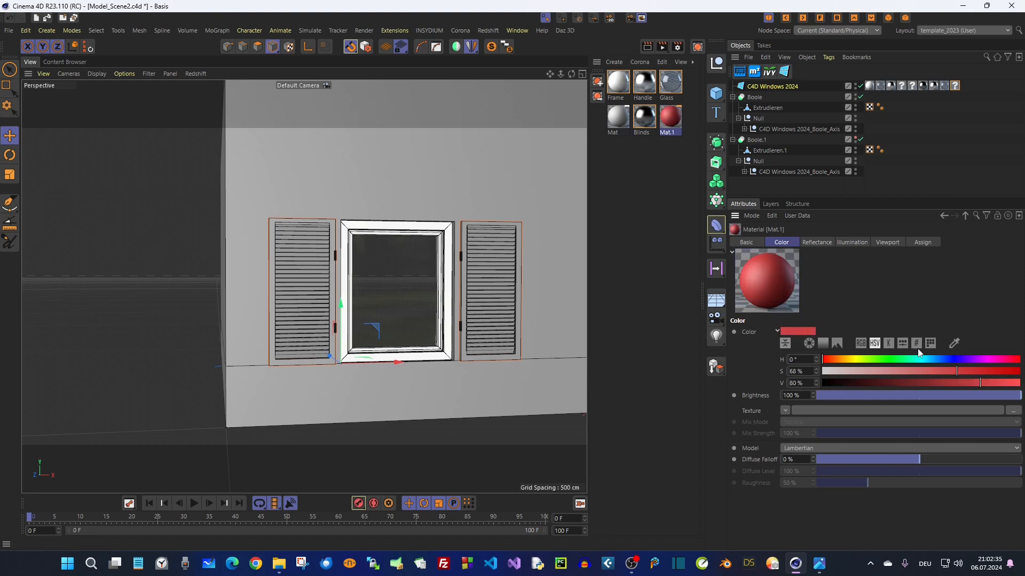
Assign the red material to the flaps' material tag and reopen the window object's properties
left_click_drag(672, 118, 955, 87)
left_click_drag(374, 272, 415, 276, "alt")
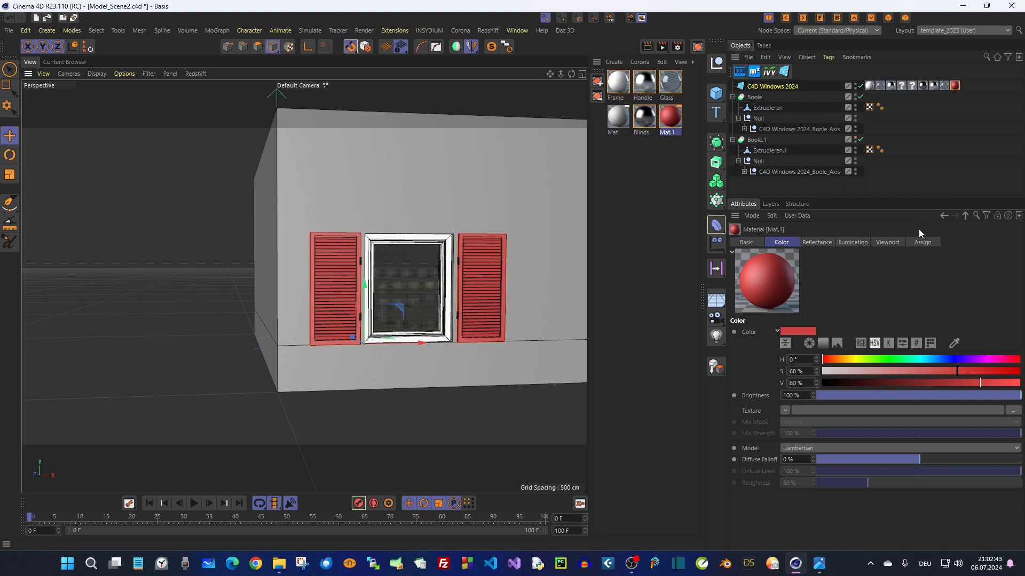
left_click(784, 88)
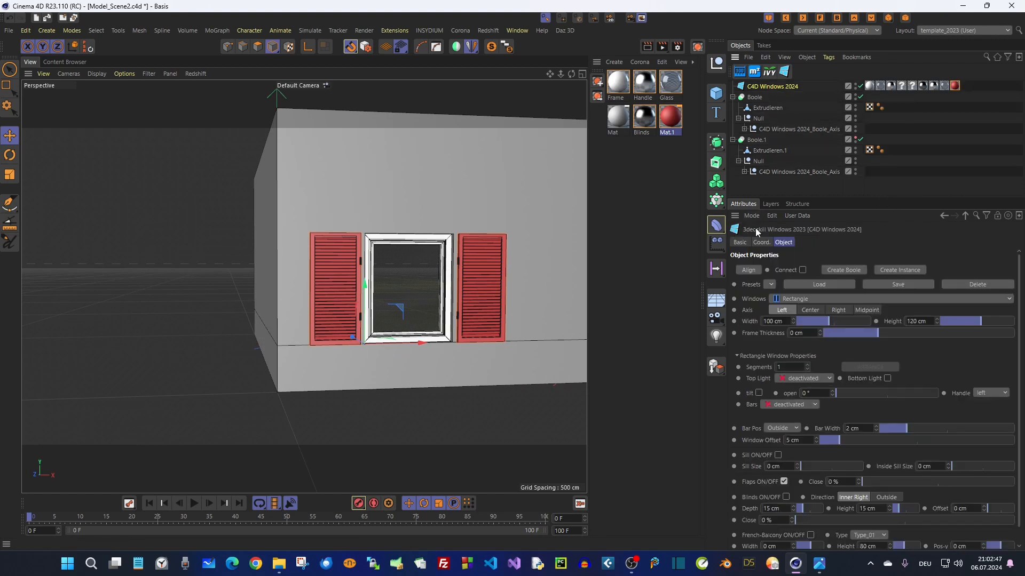
scroll(760, 323, "down", 1)
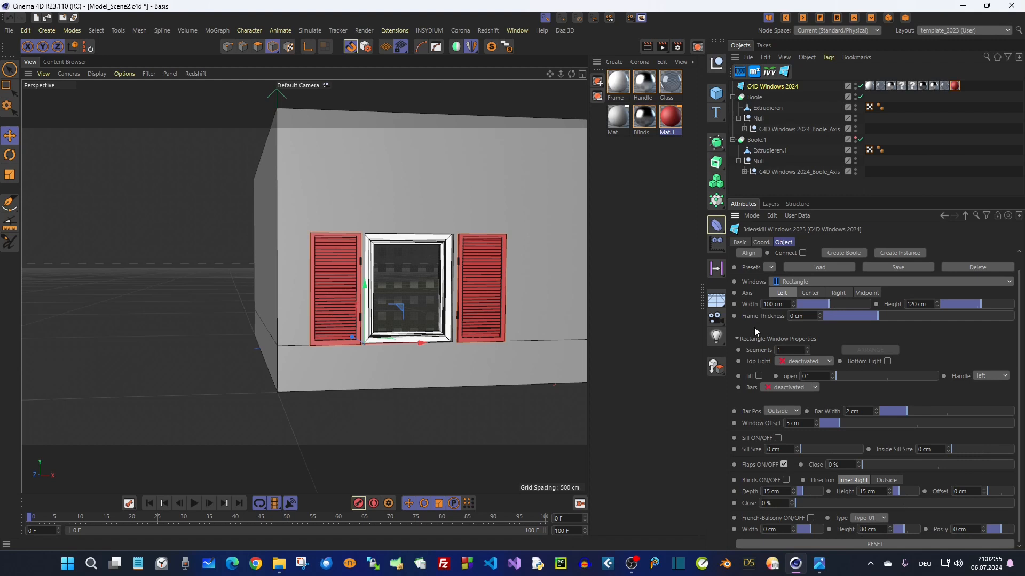